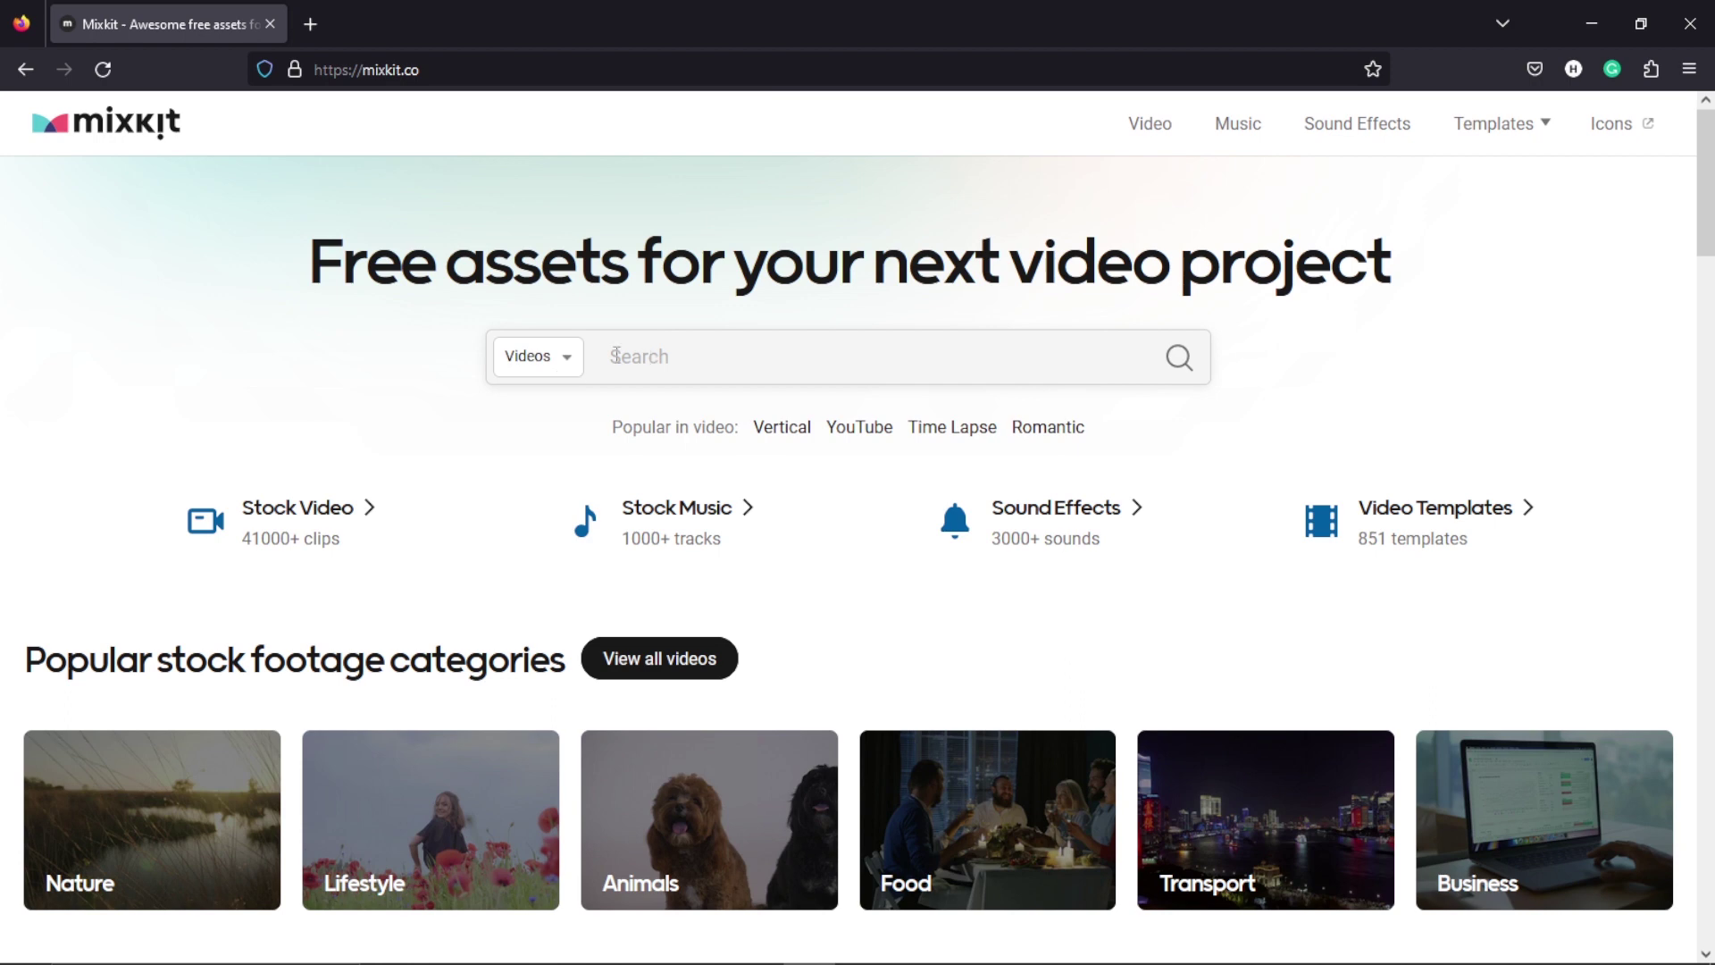
# Open the Transitions category of Mixkit's free Premiere Pro templates.
pyautogui.click(565, 358)
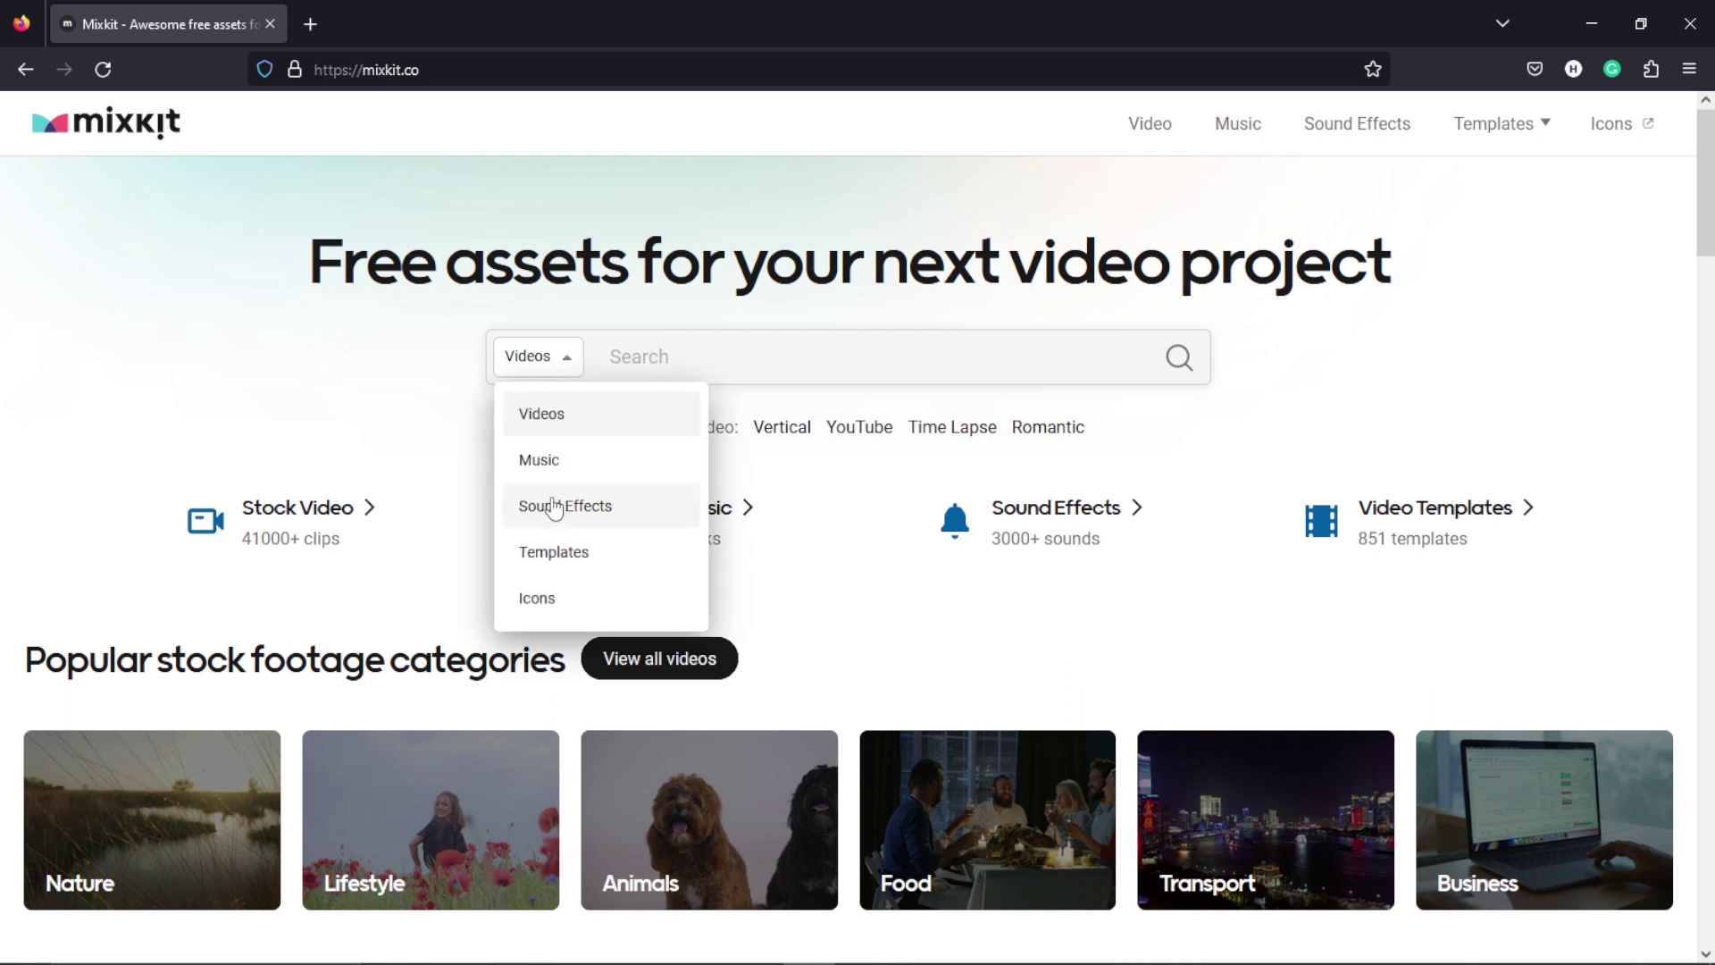
pyautogui.click(744, 362)
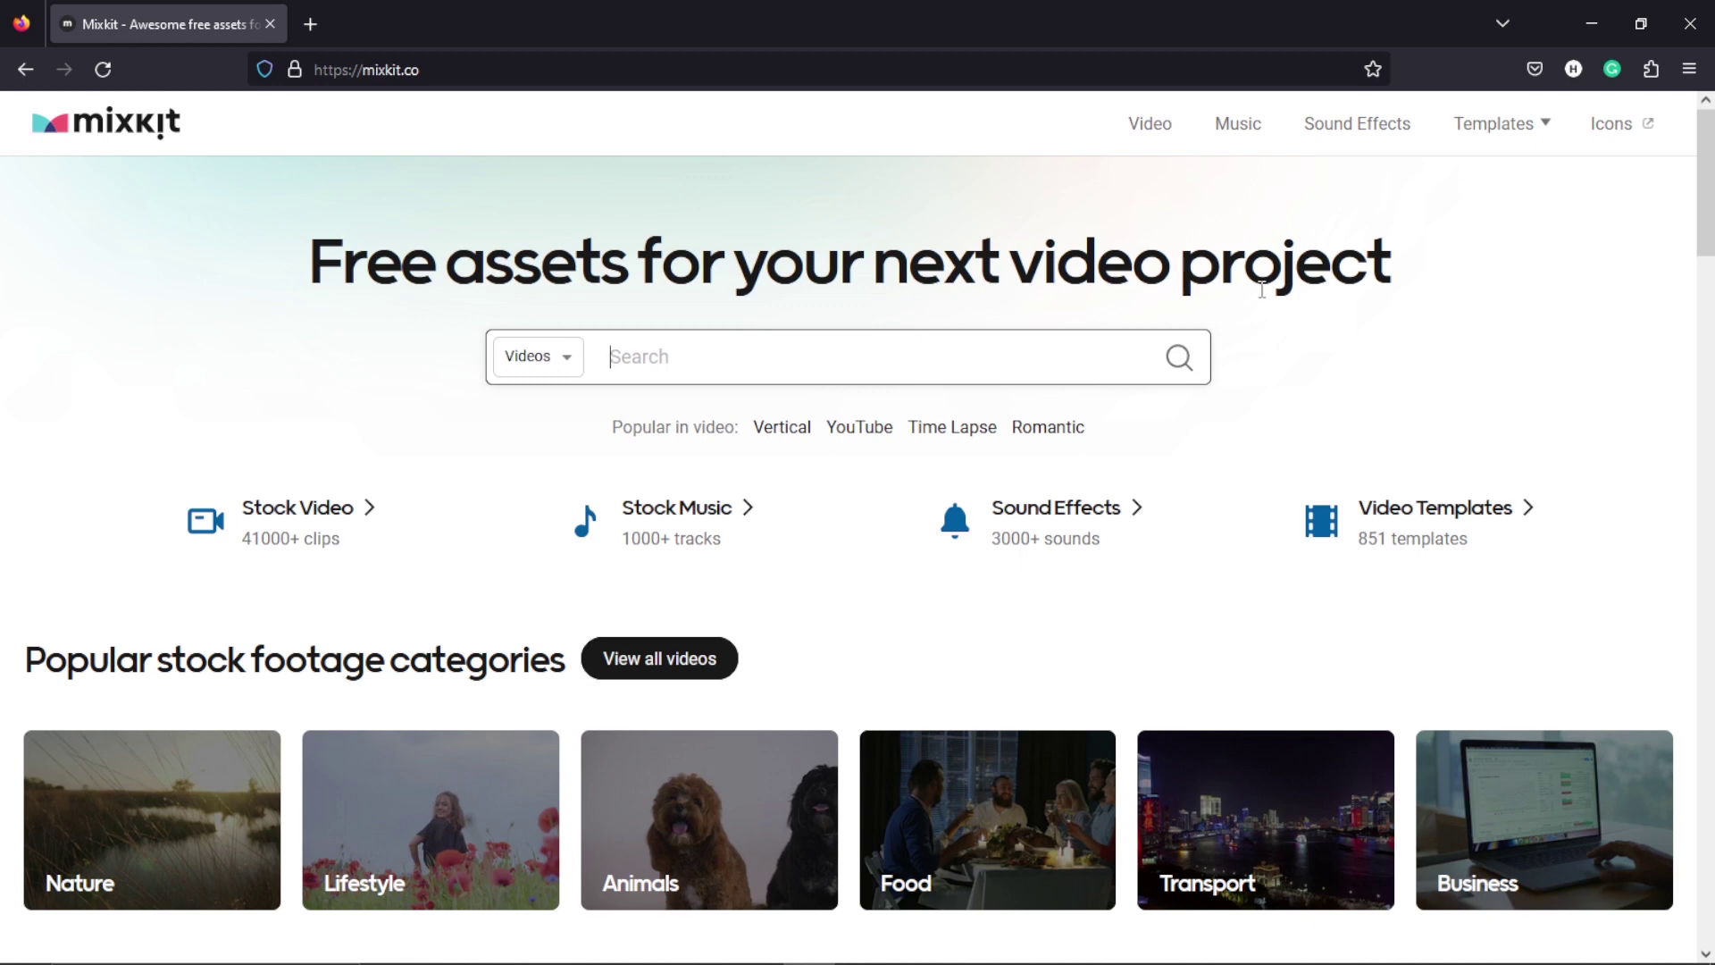
pyautogui.moveTo(1541, 139)
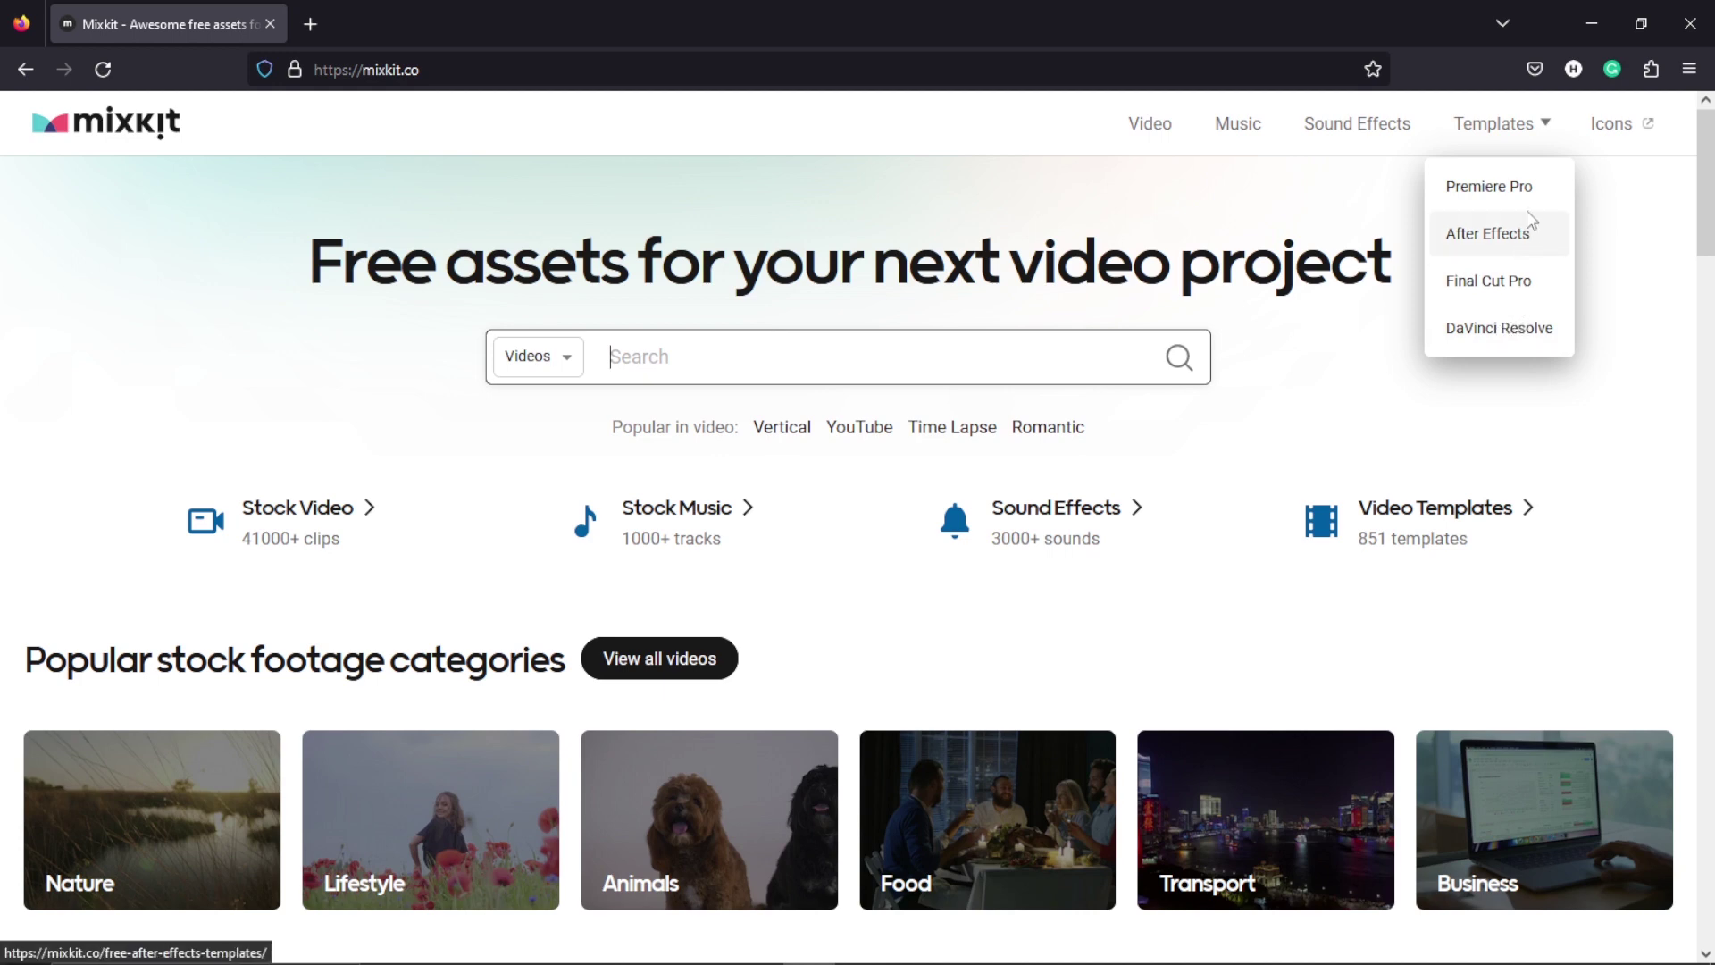
pyautogui.click(1496, 189)
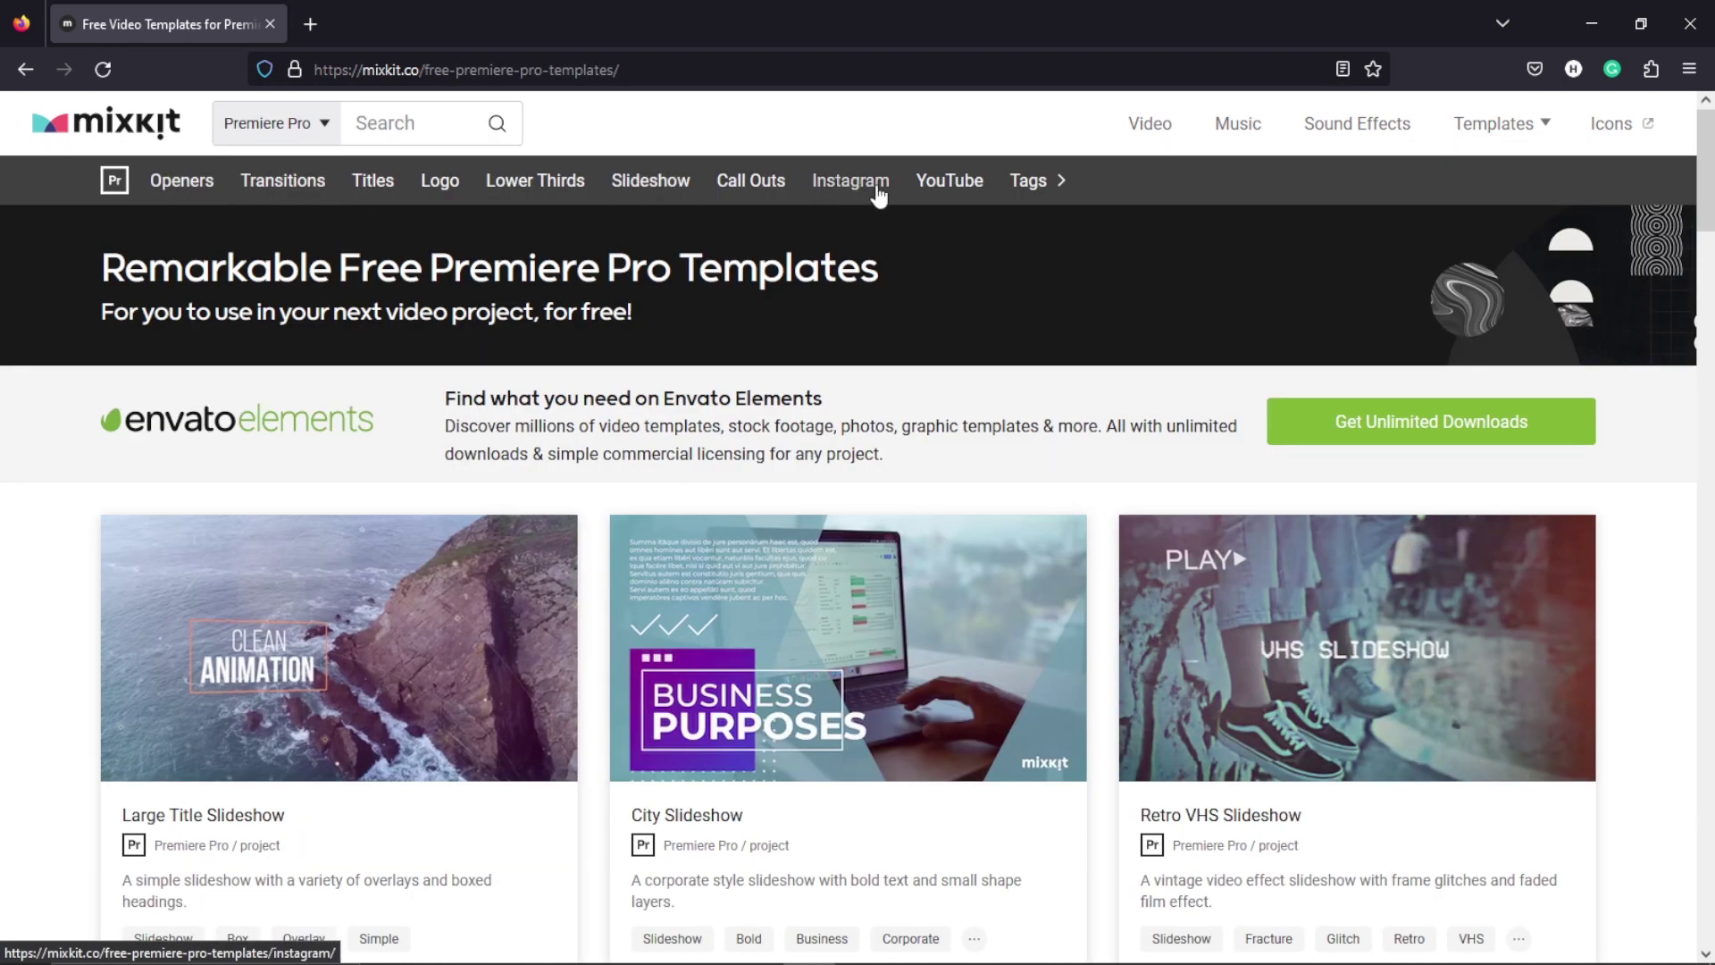
pyautogui.click(282, 183)
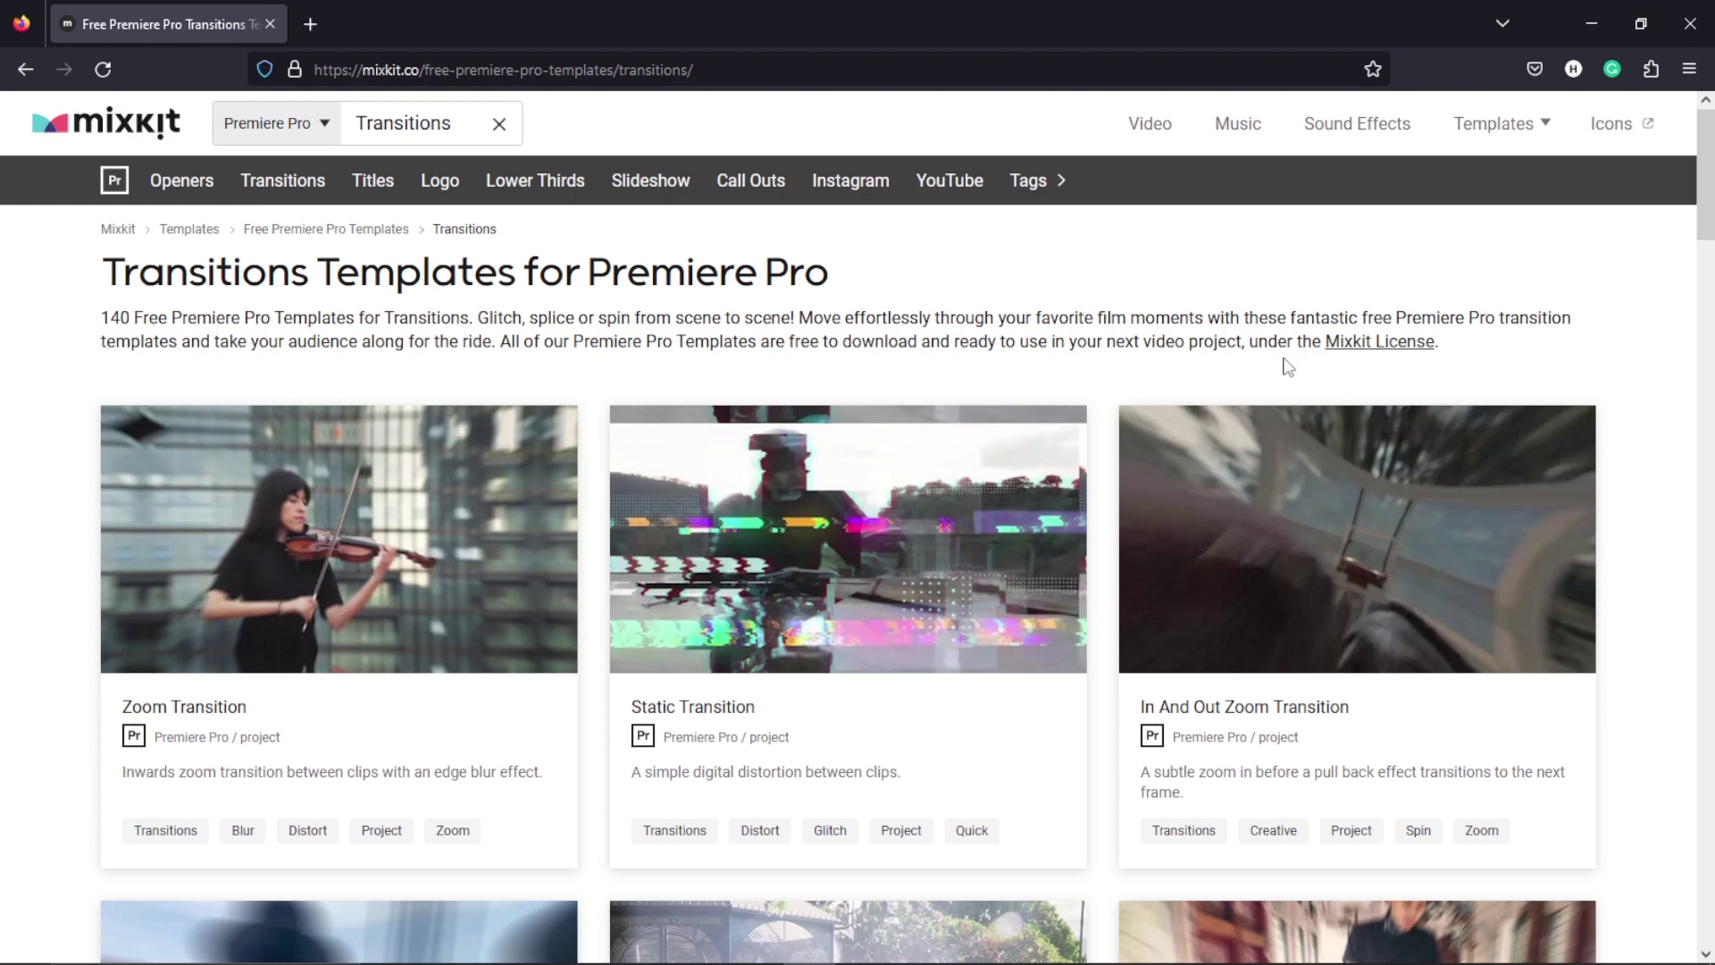
# Read the Mixkit License for video templates and look through the first page of transition templates.
pyautogui.click(1362, 348)
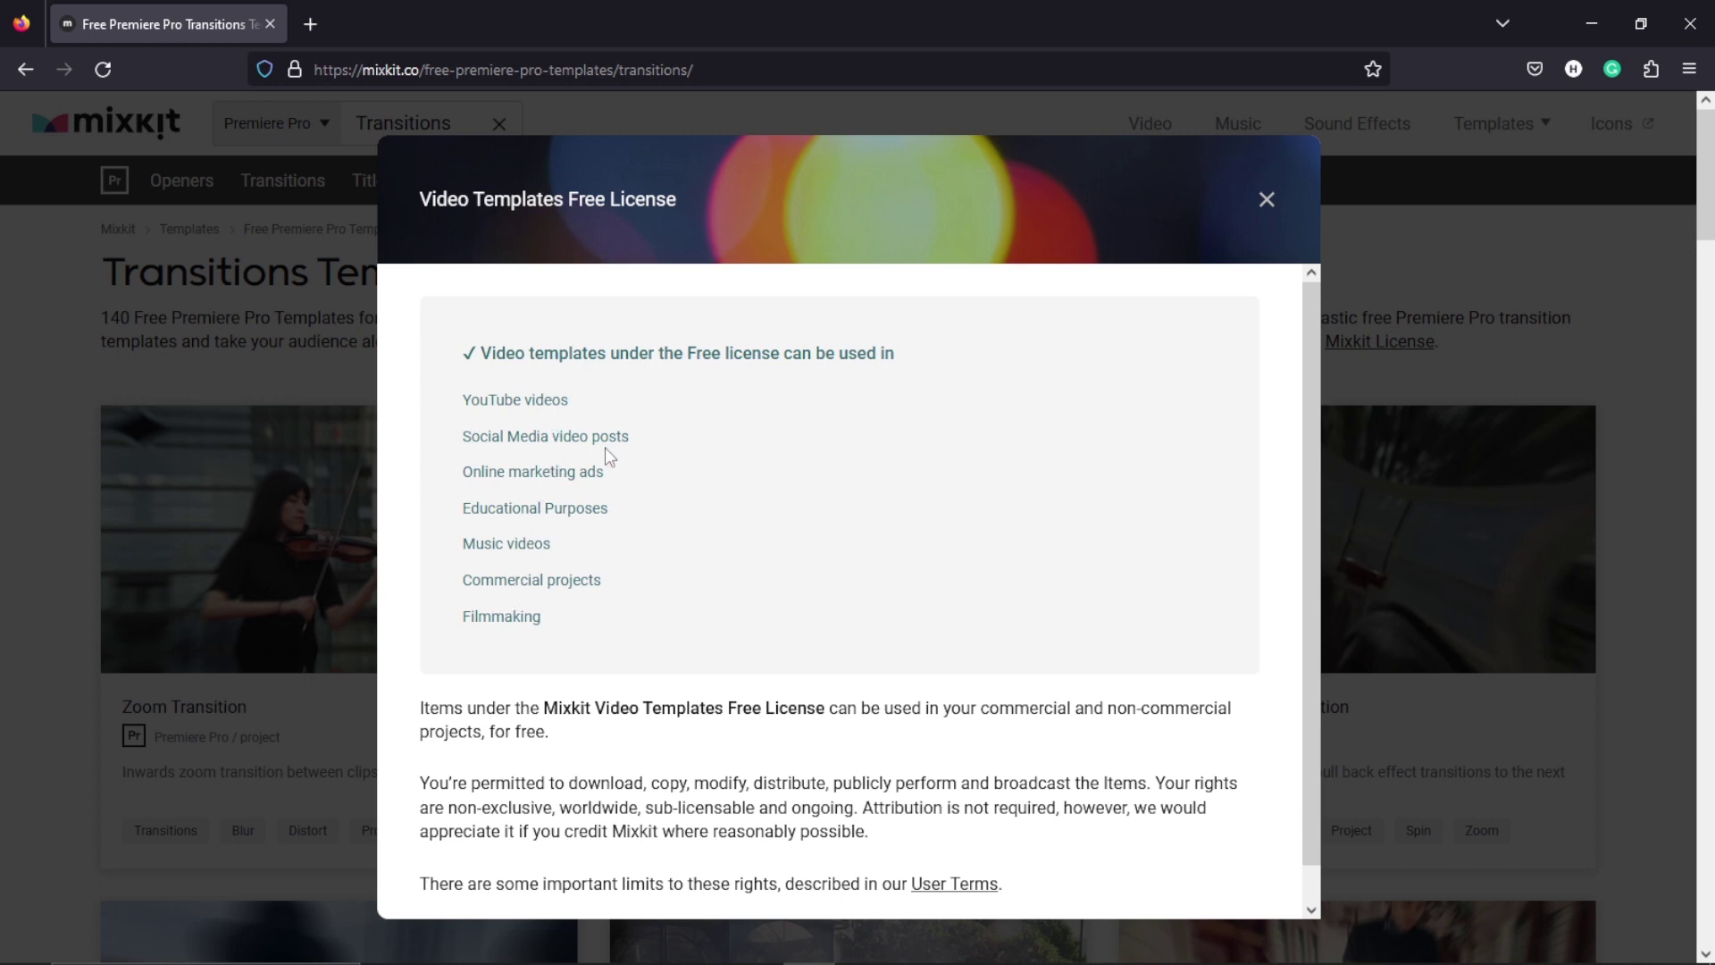
pyautogui.click(1265, 200)
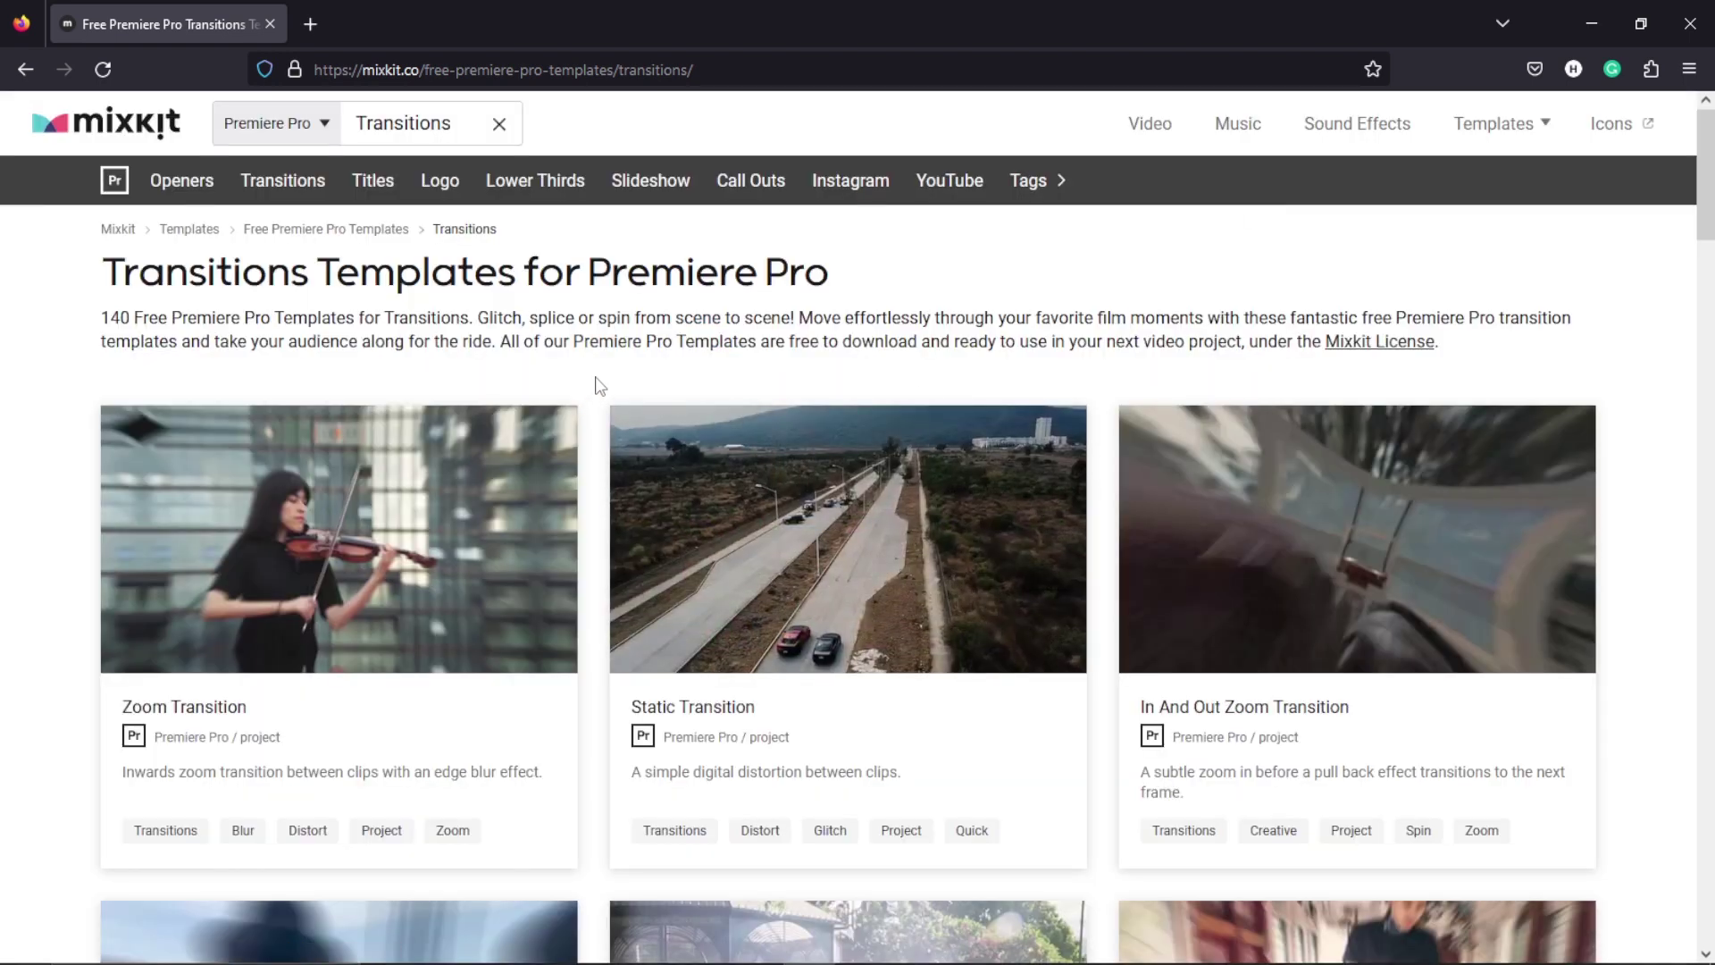
pyautogui.scroll(-2, 596, 390)
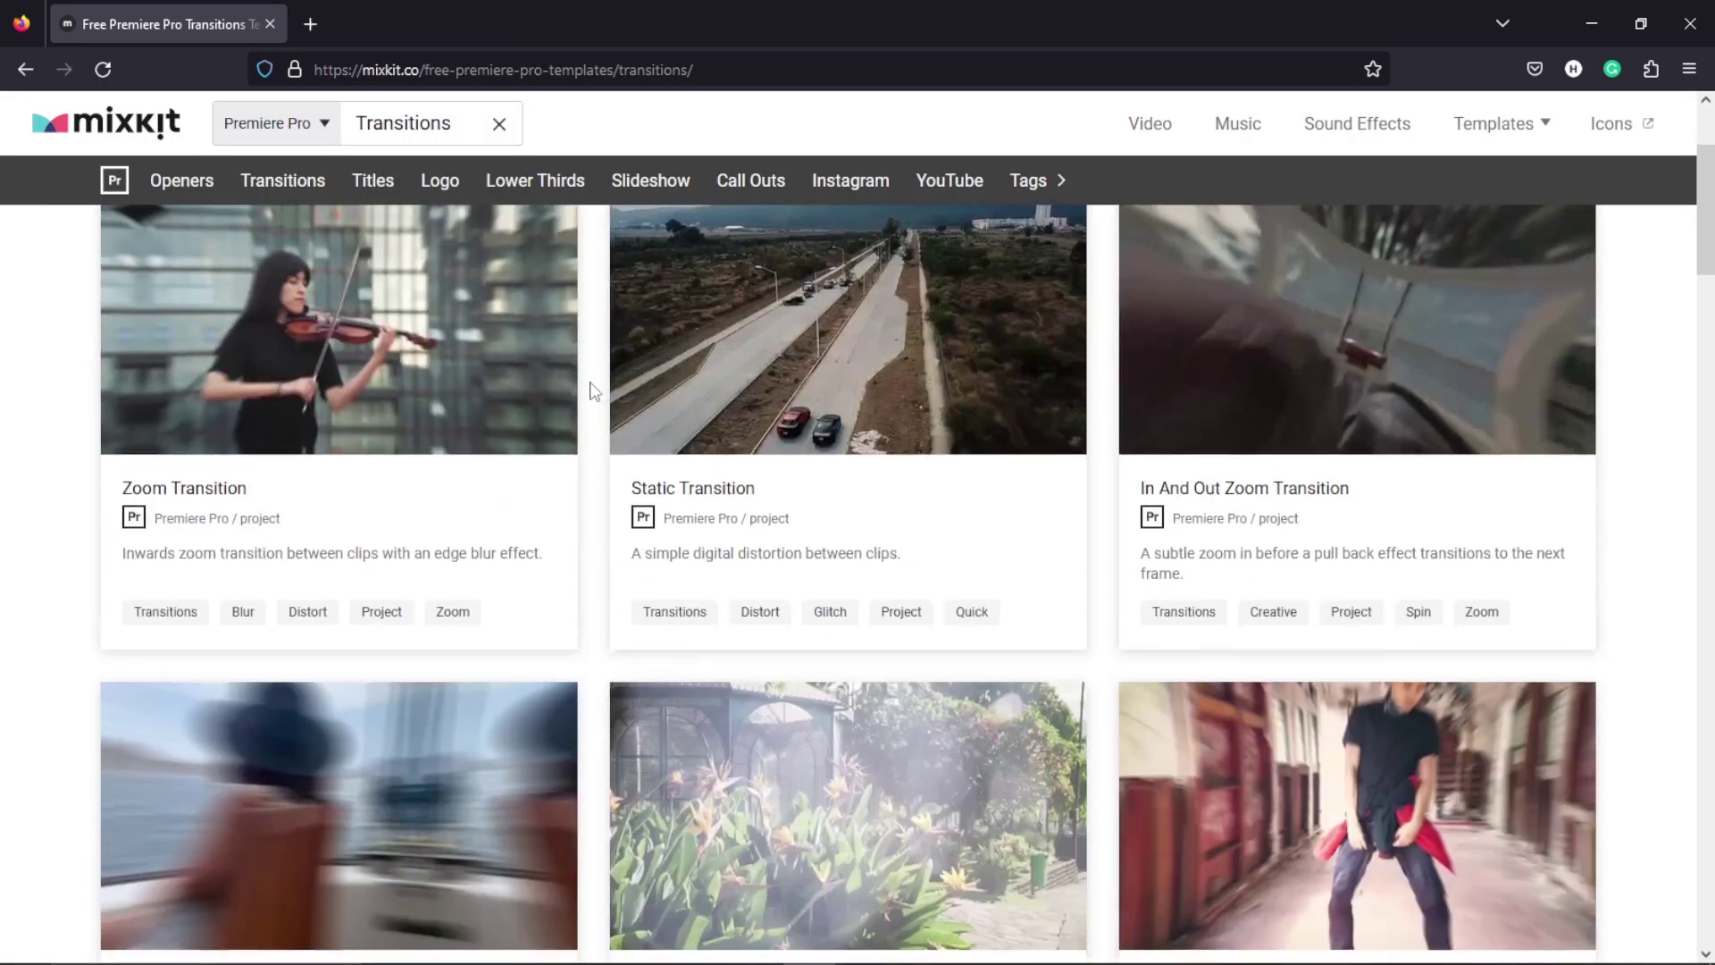
pyautogui.scroll(2, 590, 391)
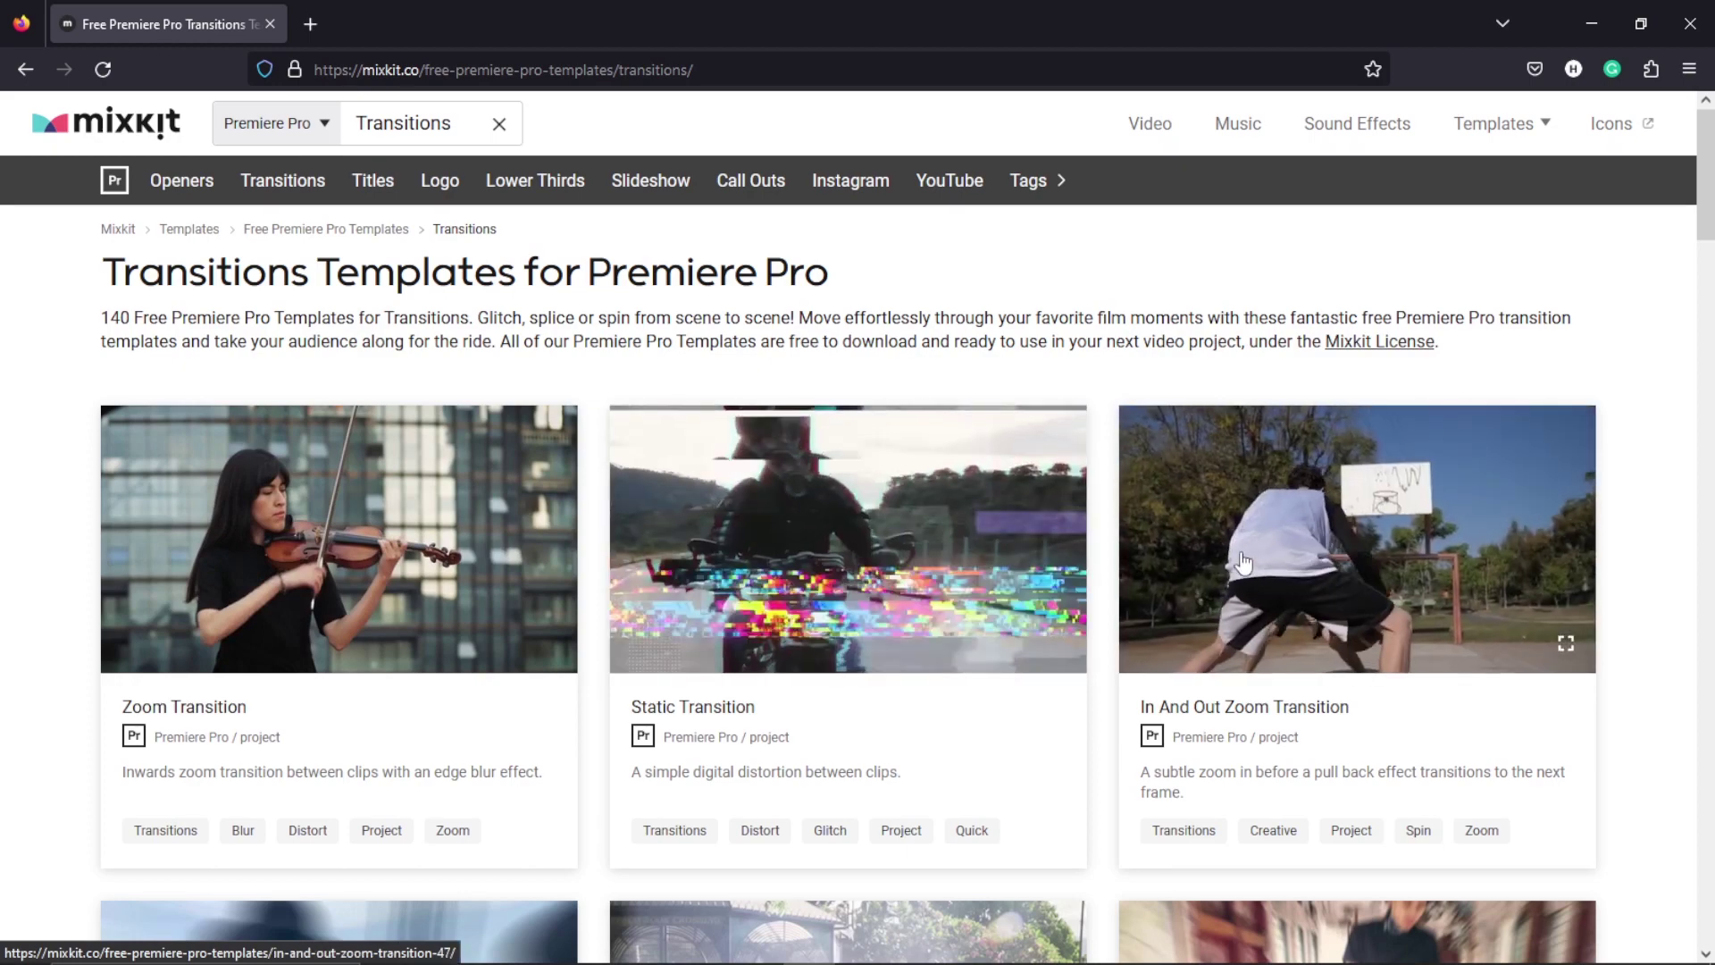
pyautogui.scroll(-20, 1101, 618)
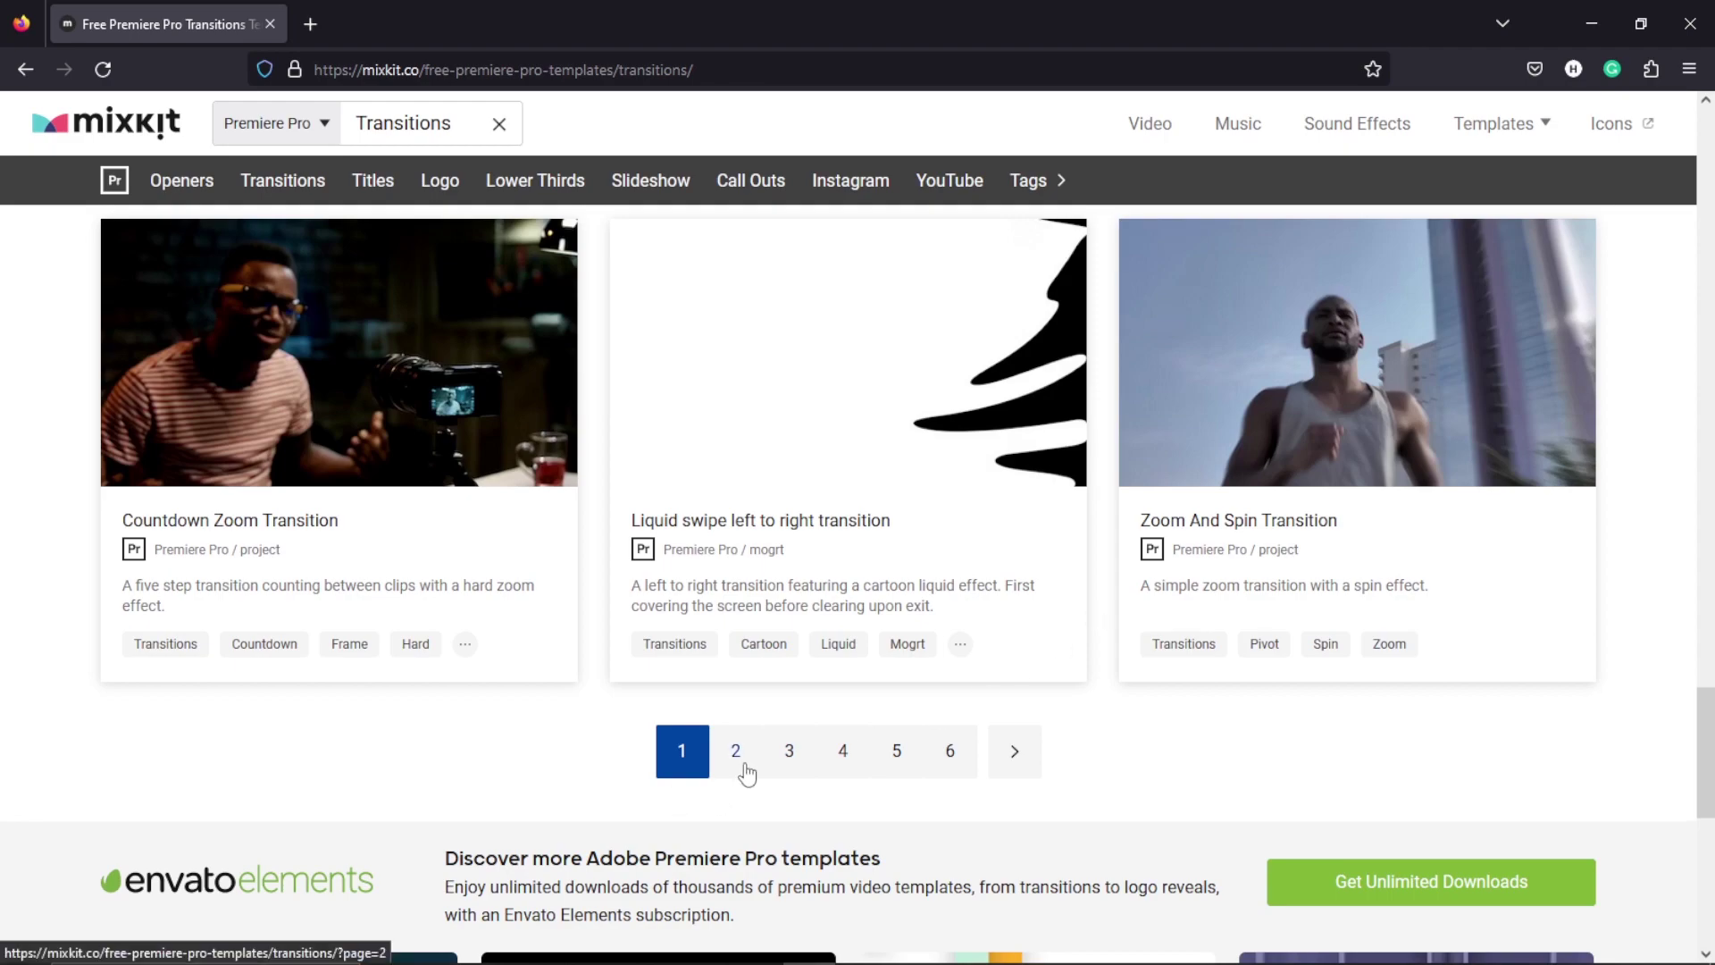
pyautogui.scroll(12, 1113, 576)
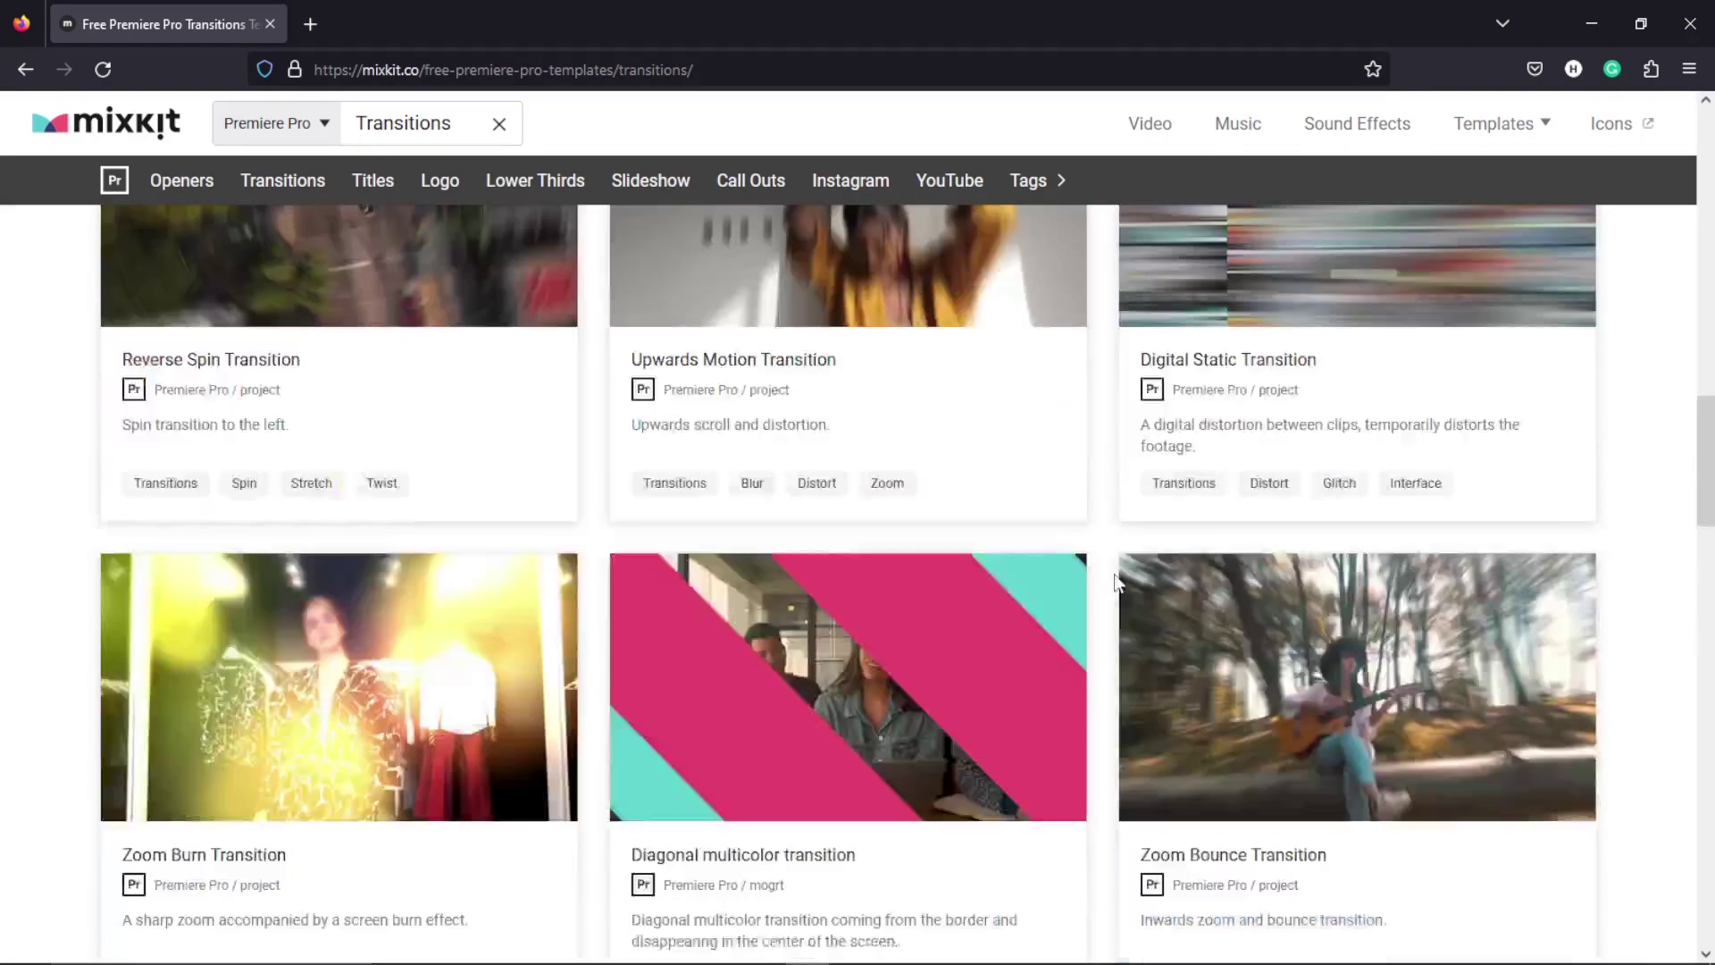
pyautogui.scroll(8, 1114, 570)
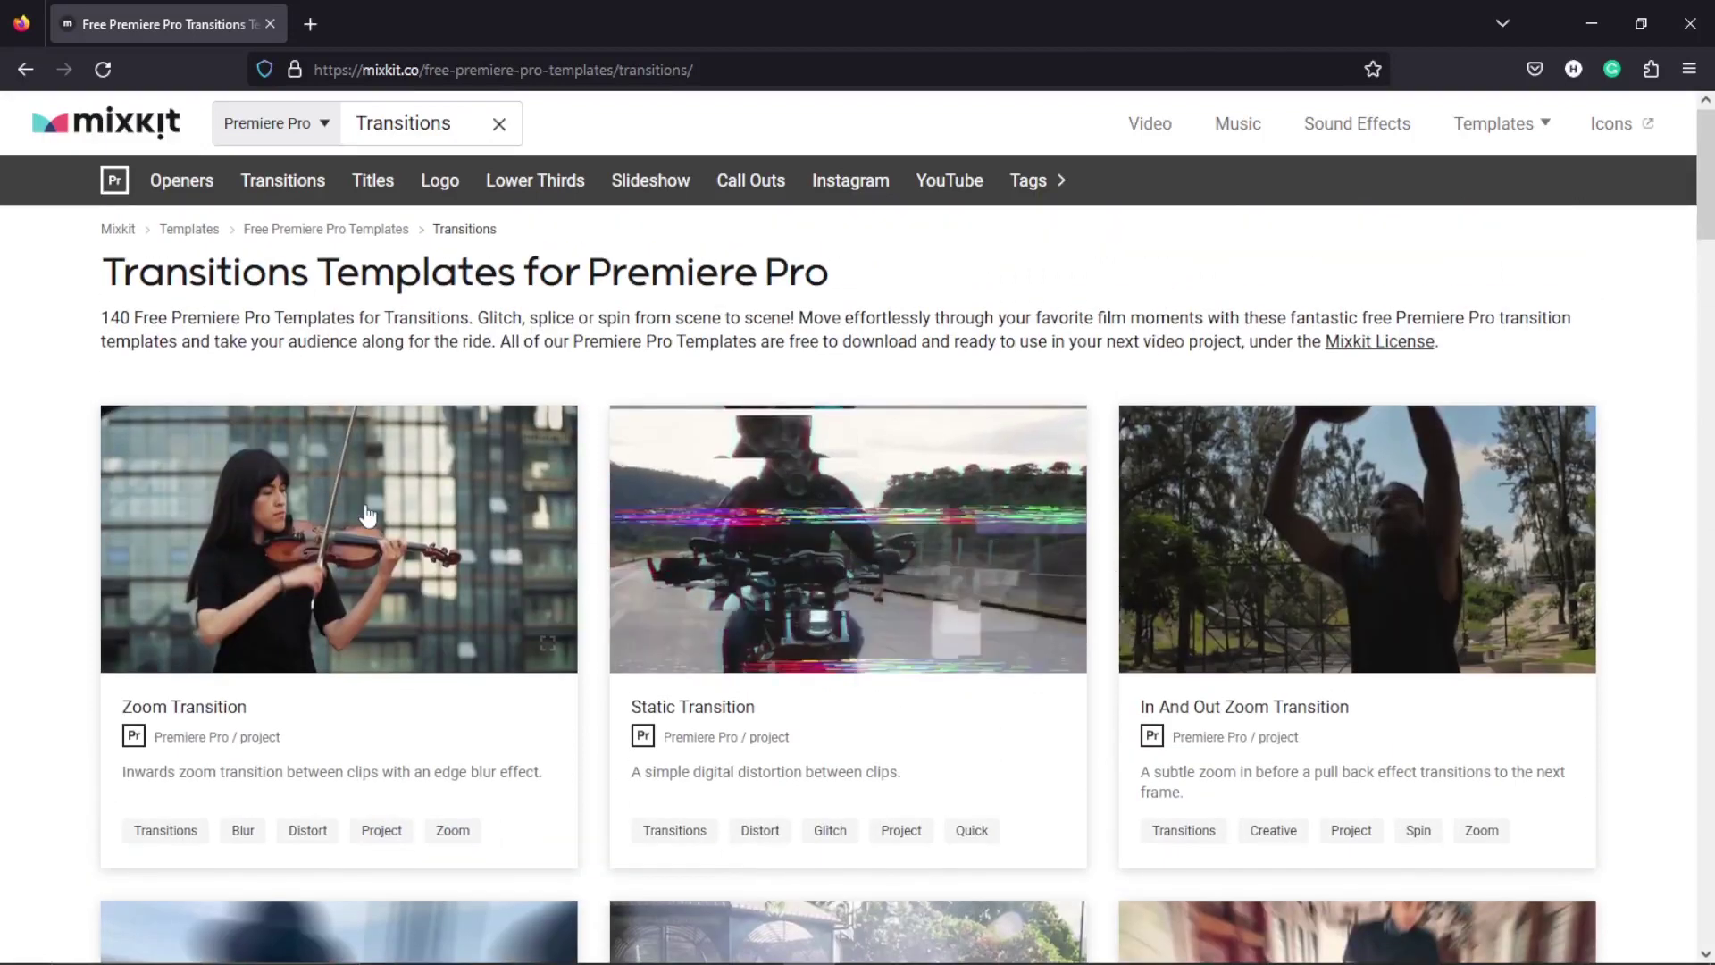
# View the Zoom Transition template's page and return to browsing the list of transition templates.
pyautogui.click(334, 525)
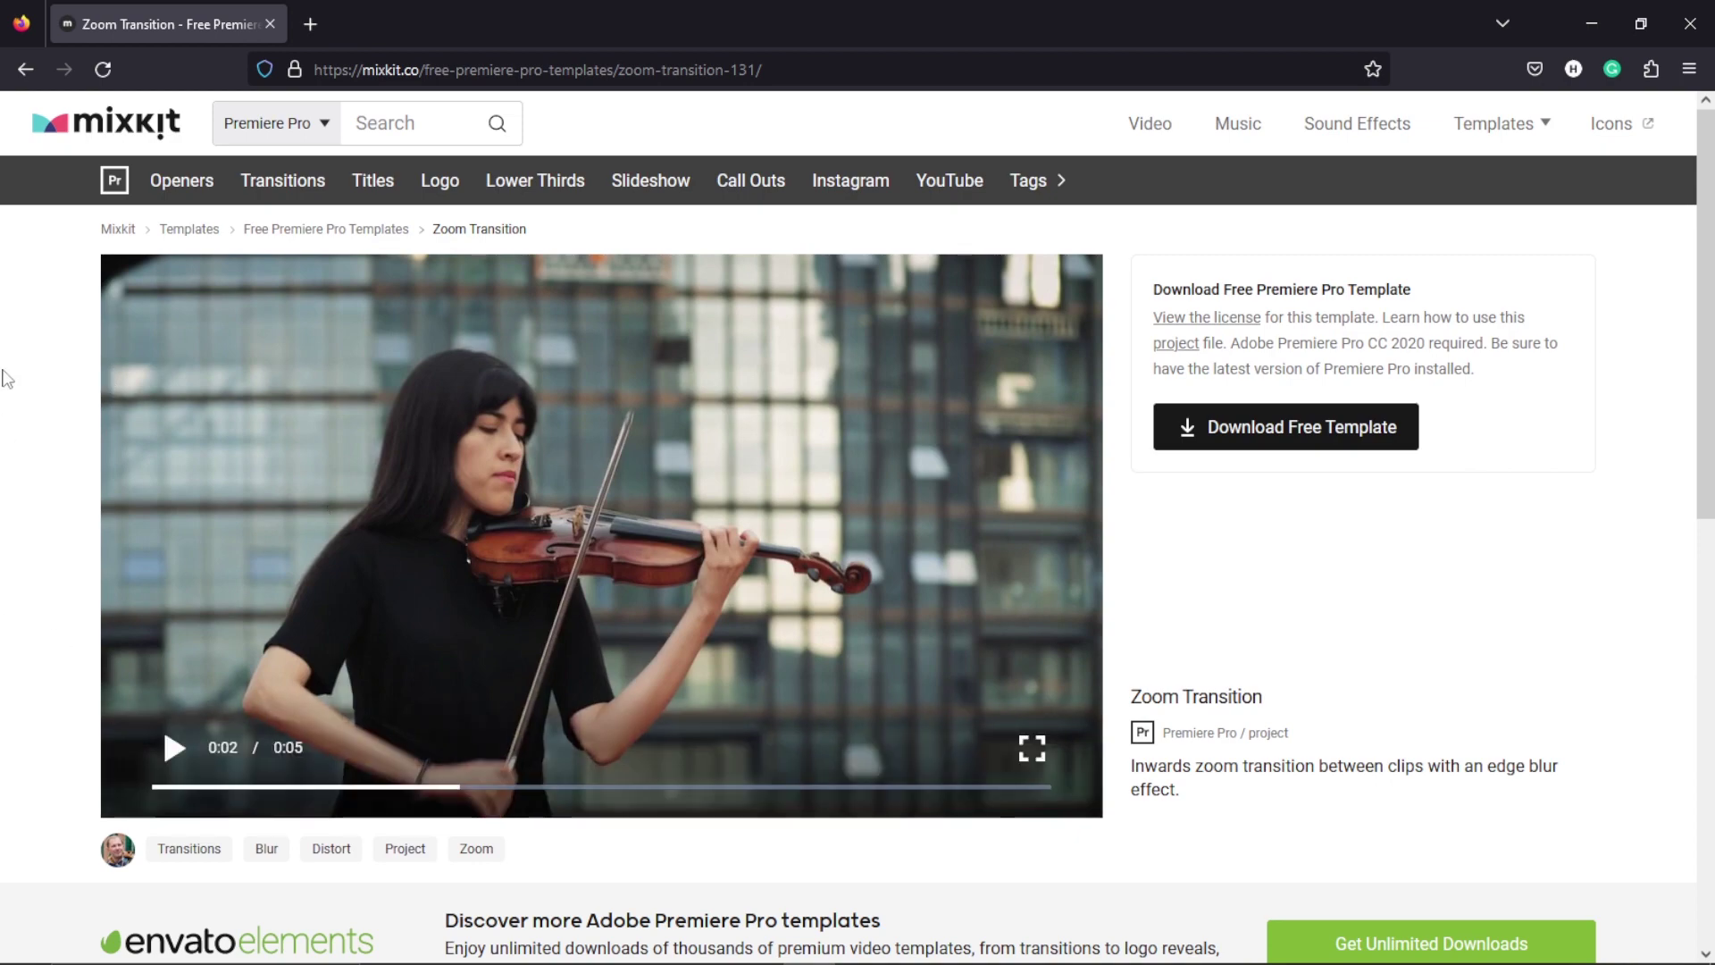
pyautogui.click(25, 70)
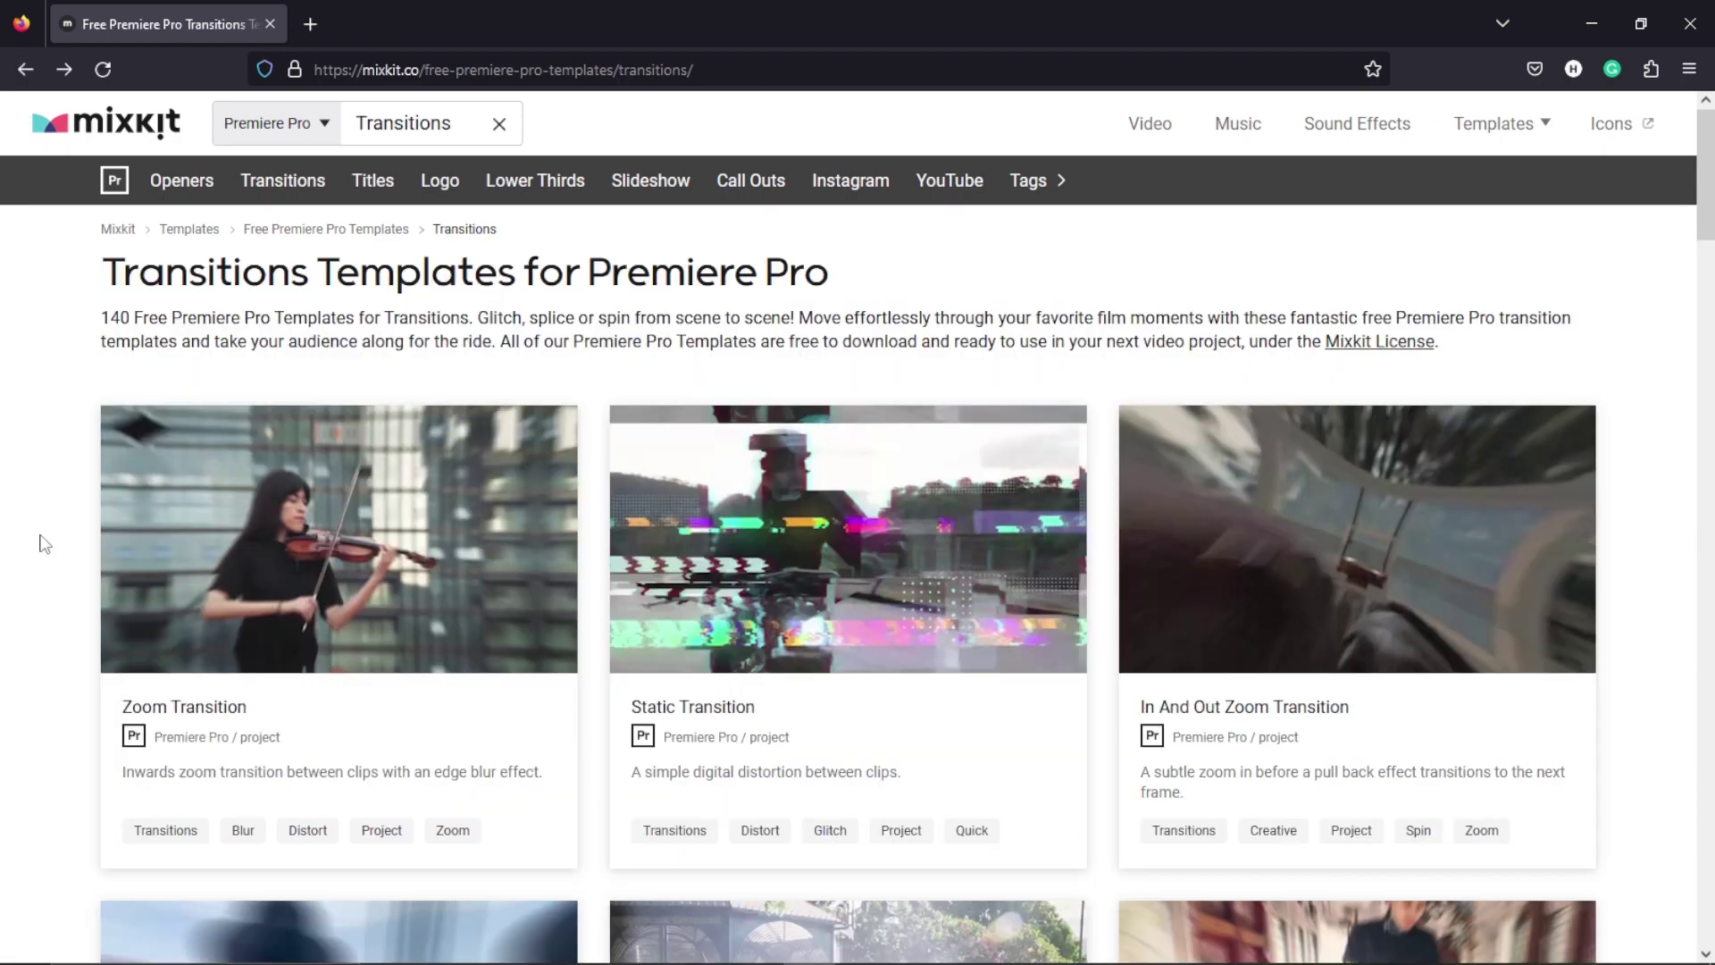
pyautogui.scroll(-10, 43, 544)
pyautogui.scroll(-6, 43, 544)
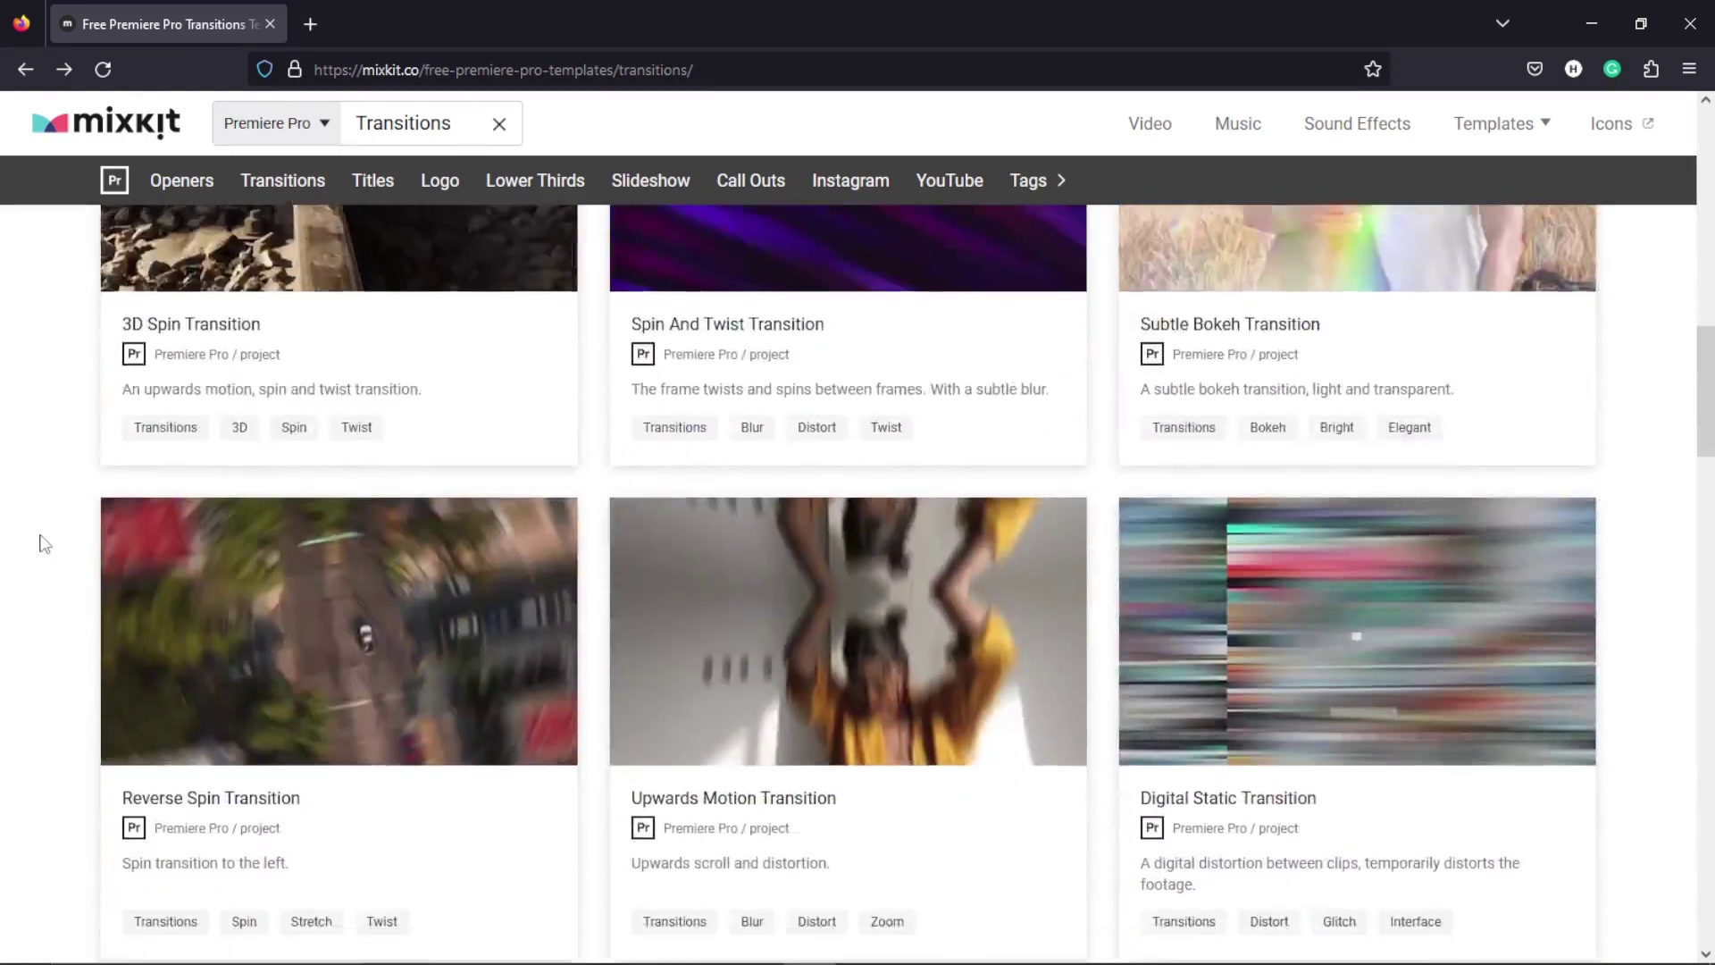
# Switch to Premiere Pro and look through the folders inside the project's Transition bin.
pyautogui.click(389, 943)
pyautogui.click(657, 632)
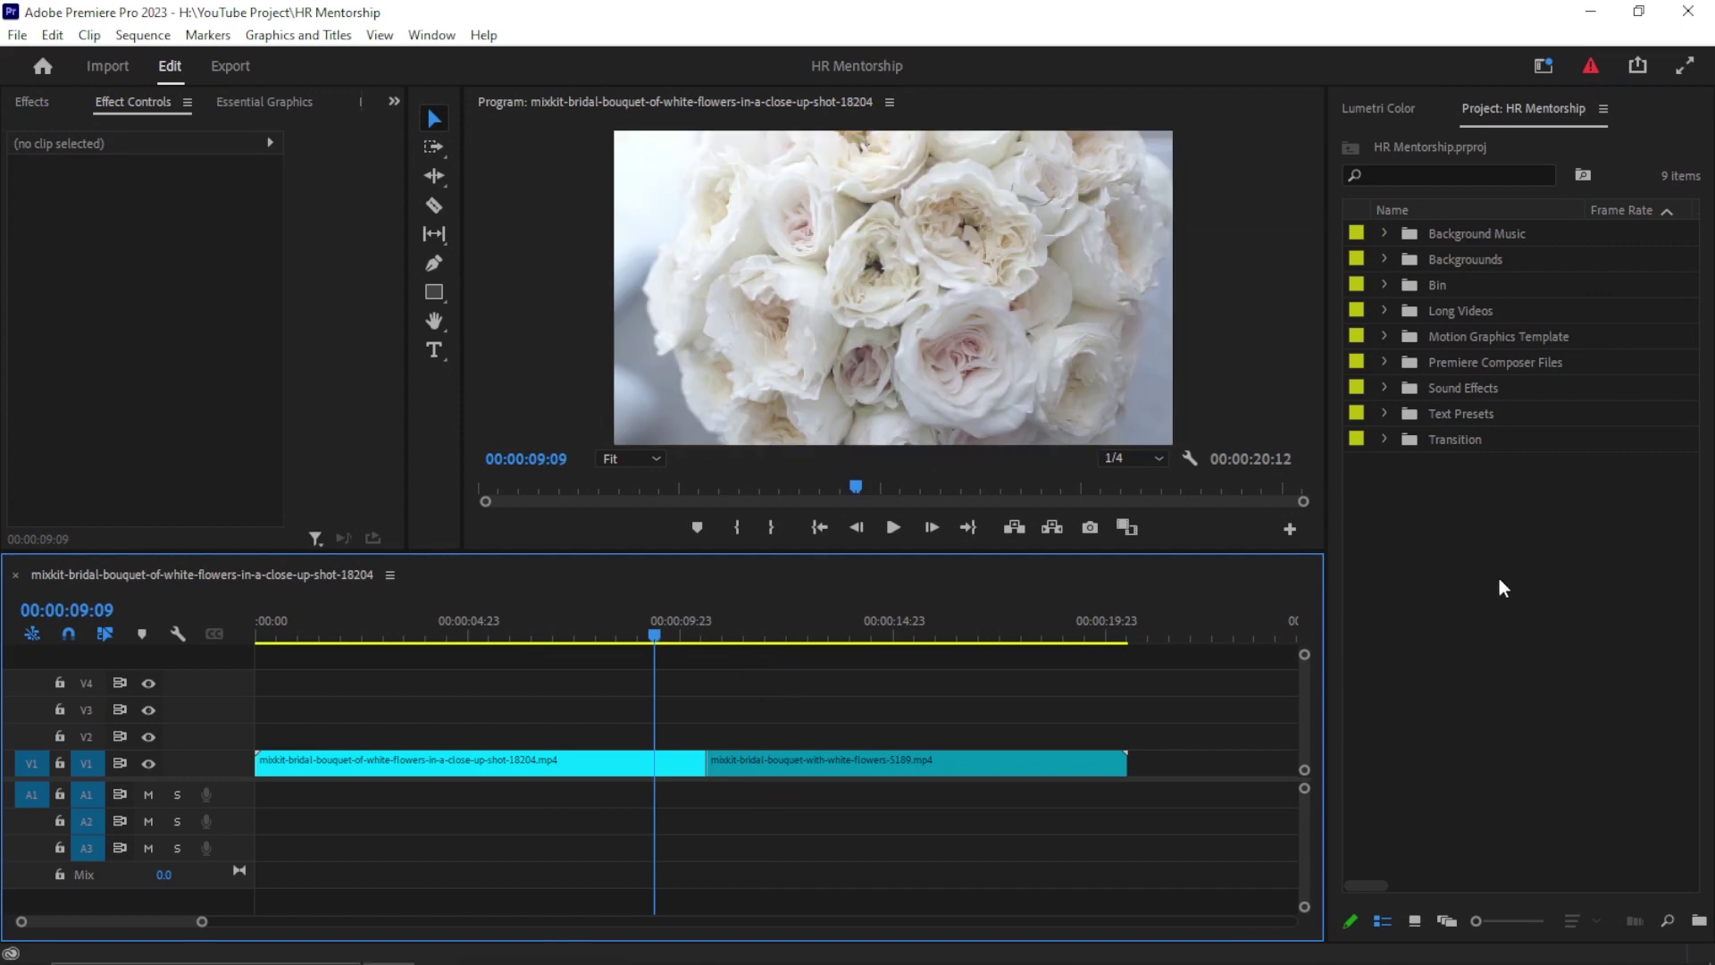
pyautogui.click(1385, 439)
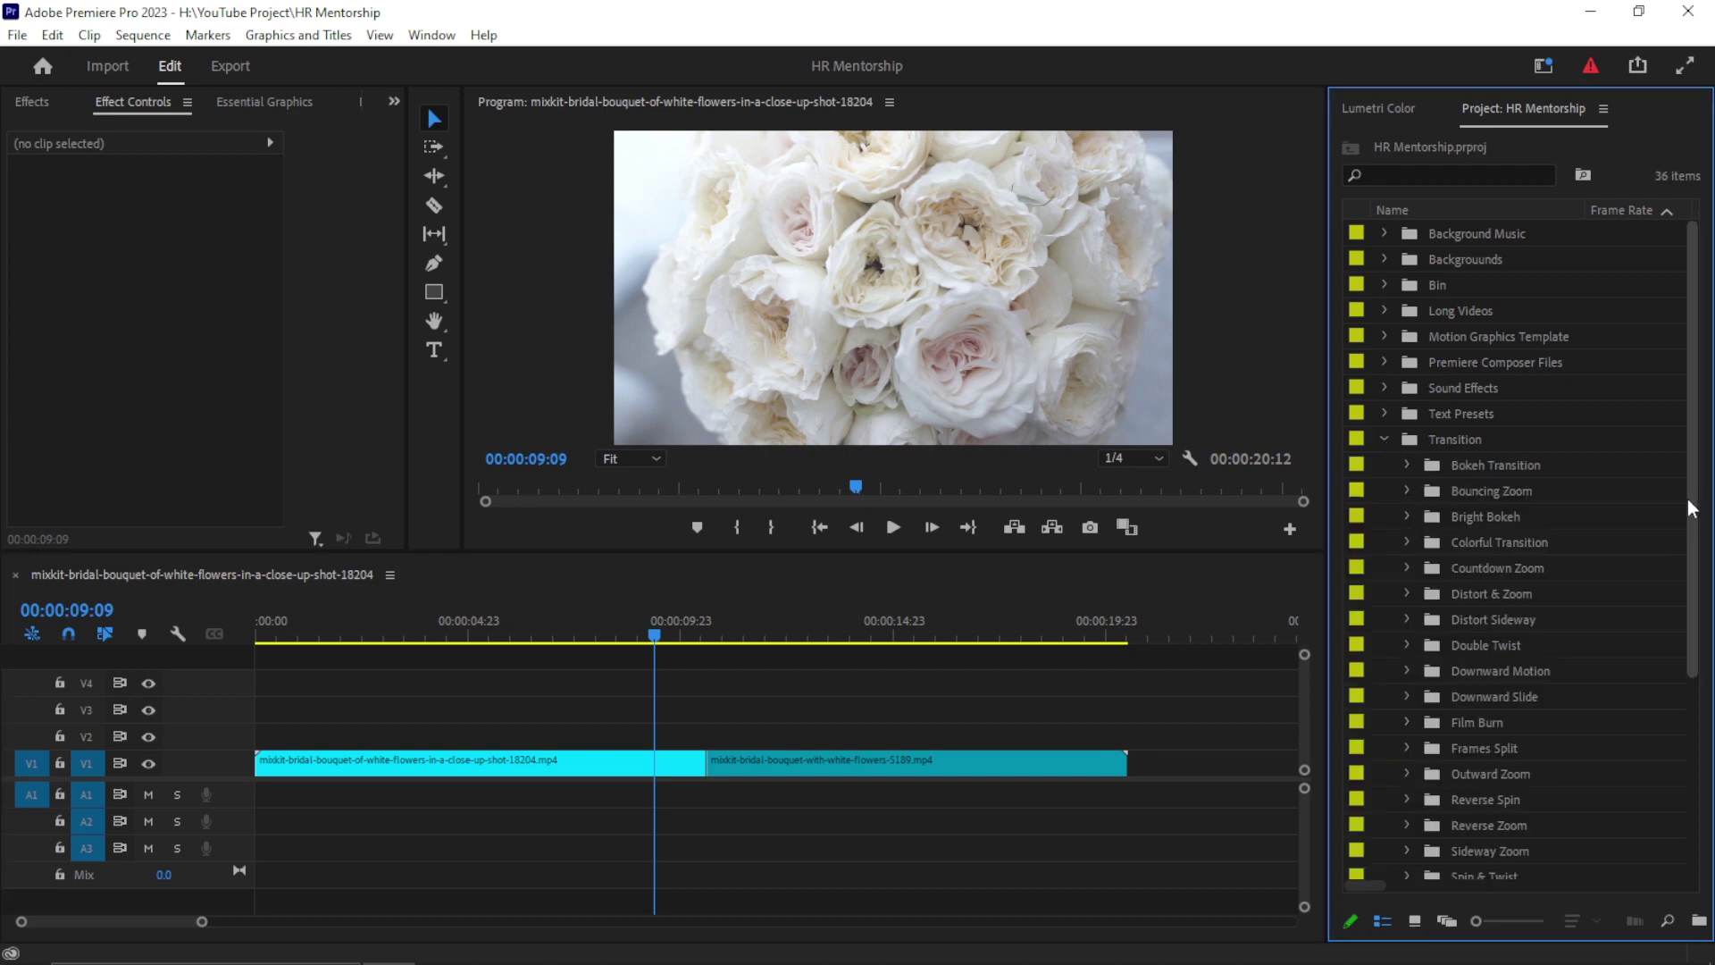
pyautogui.moveTo(1694, 509); pyautogui.dragTo(1679, 759)
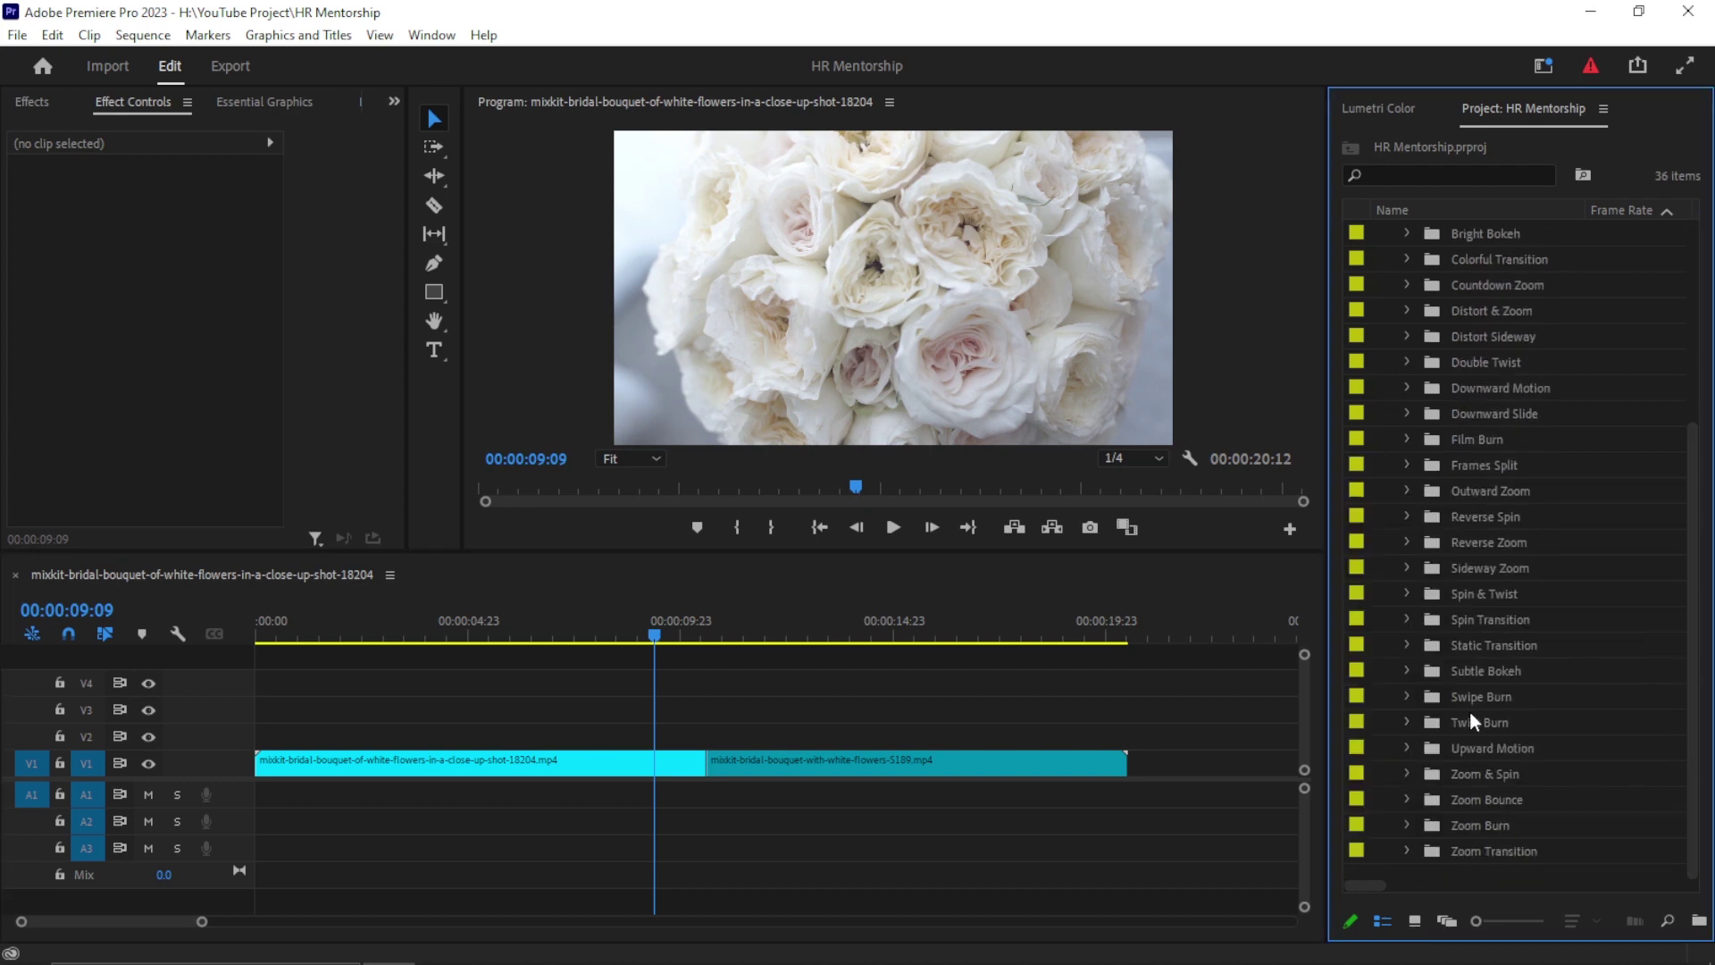
pyautogui.scroll(2, 1463, 697)
pyautogui.scroll(2, 1461, 625)
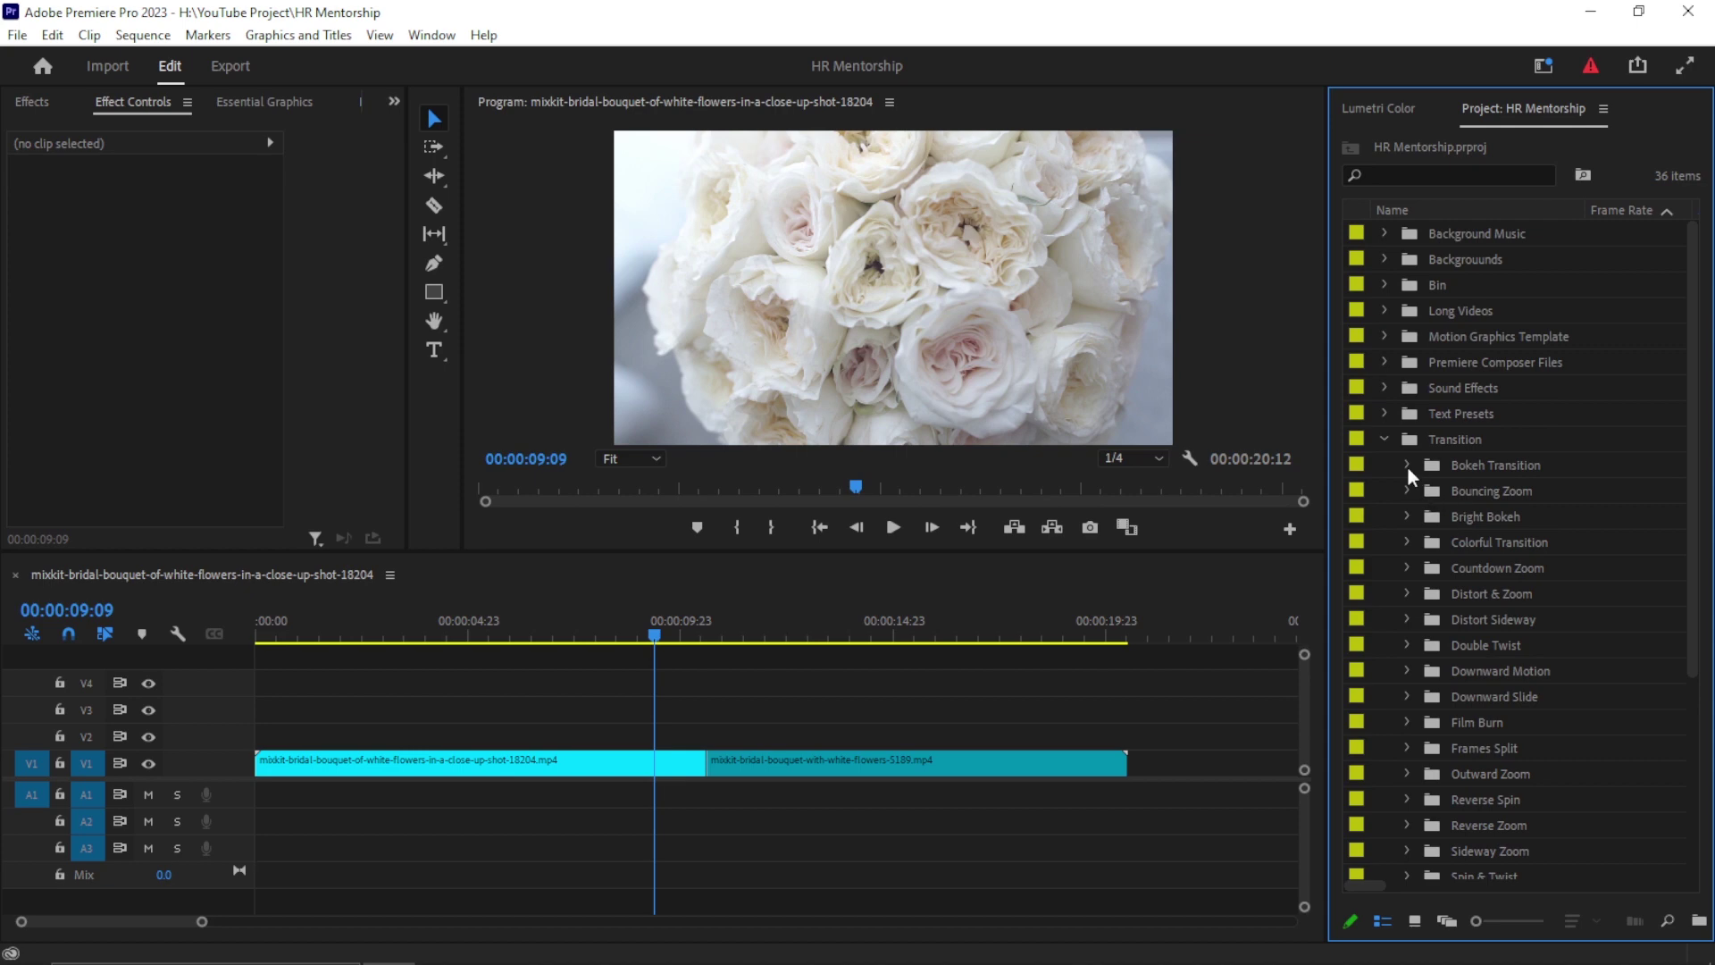
pyautogui.click(1384, 438)
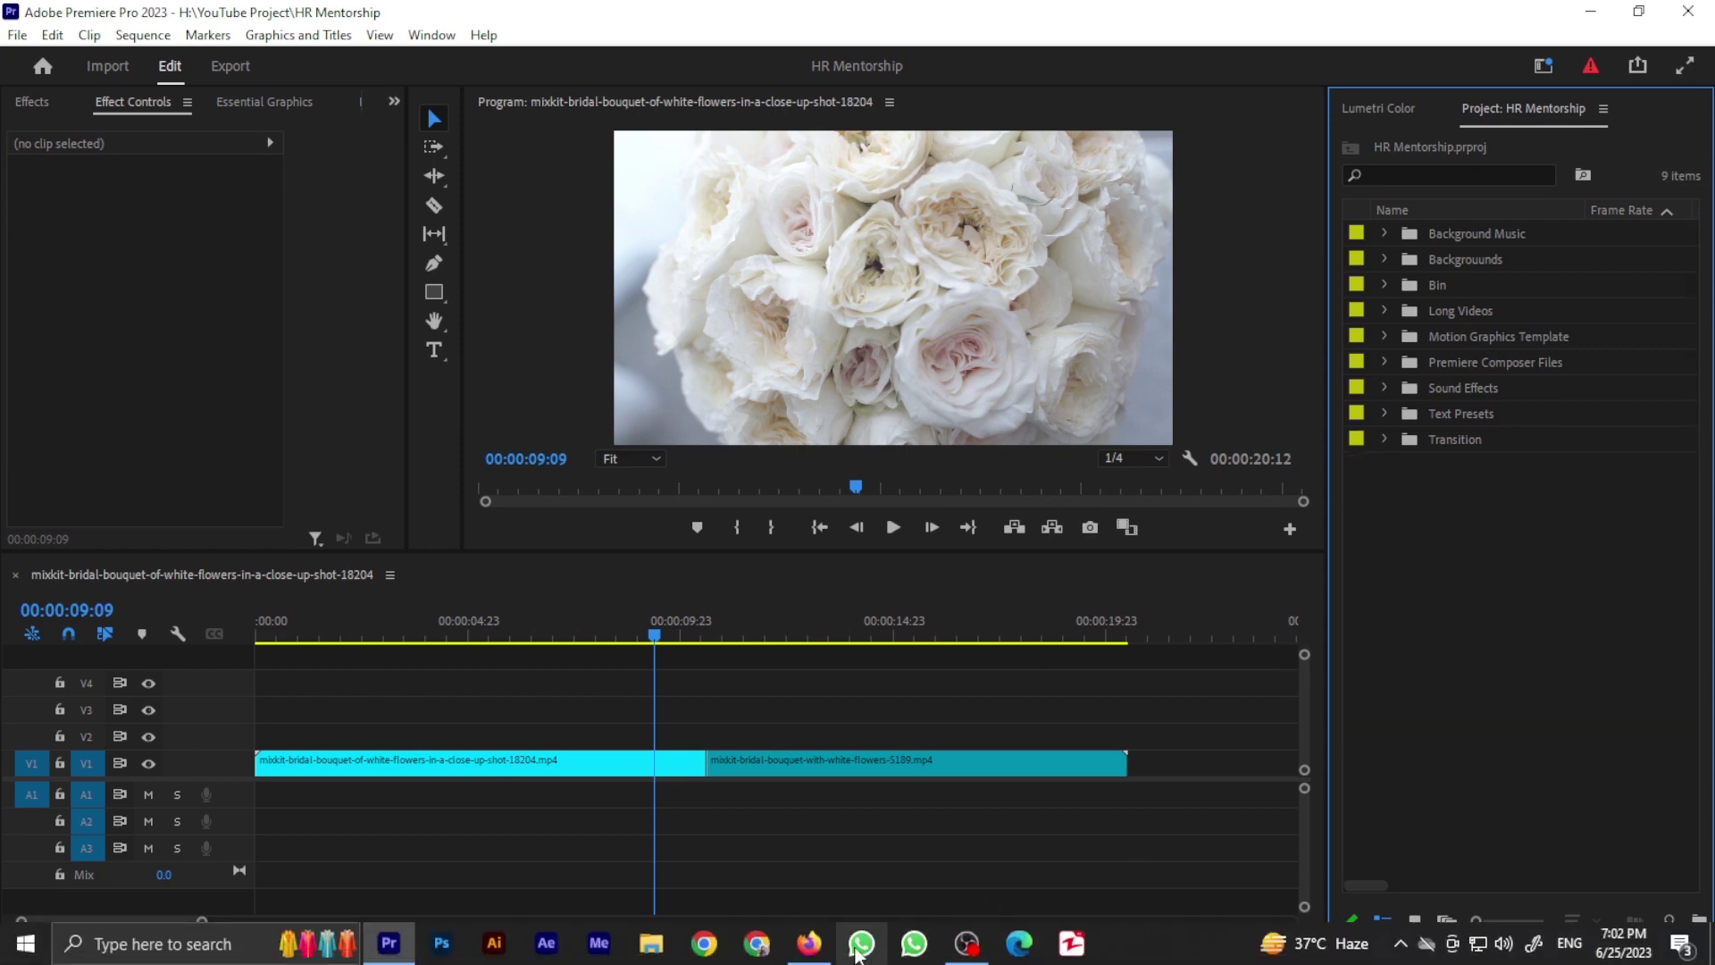
# Import the entire mixkit-41 project from the downloaded mixkit-3d-spin-transition-41 folder into its own project folder, allowing duplicate media.
pyautogui.moveTo(817, 953)
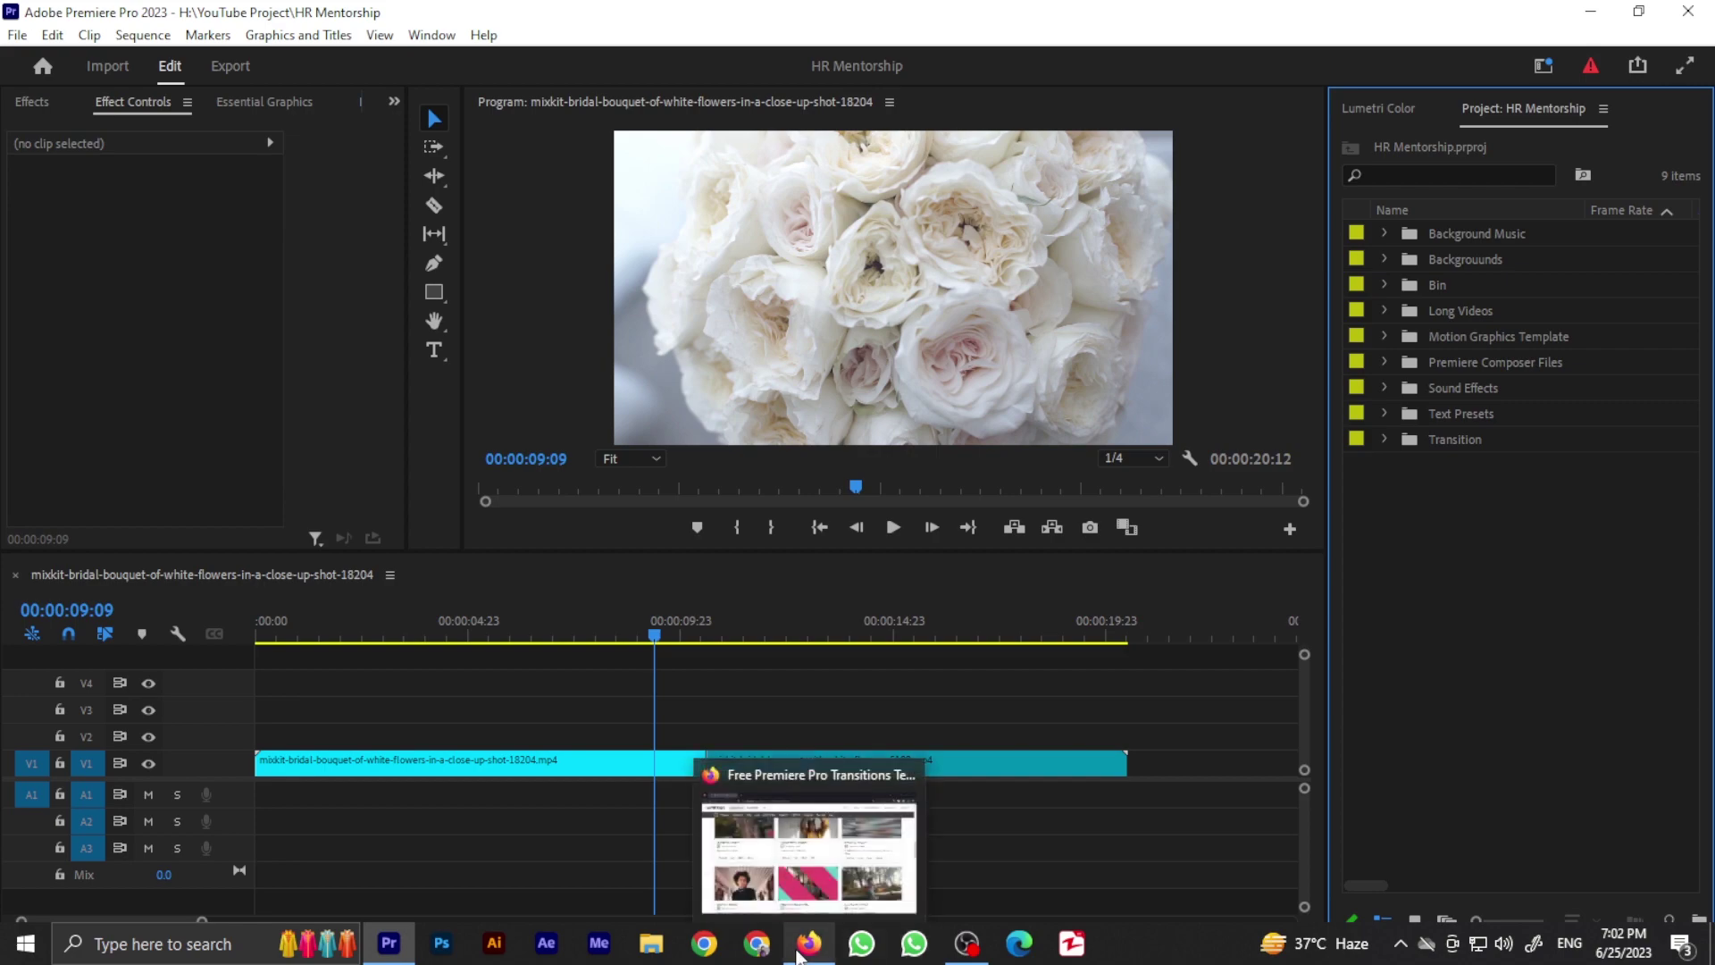
pyautogui.click(817, 952)
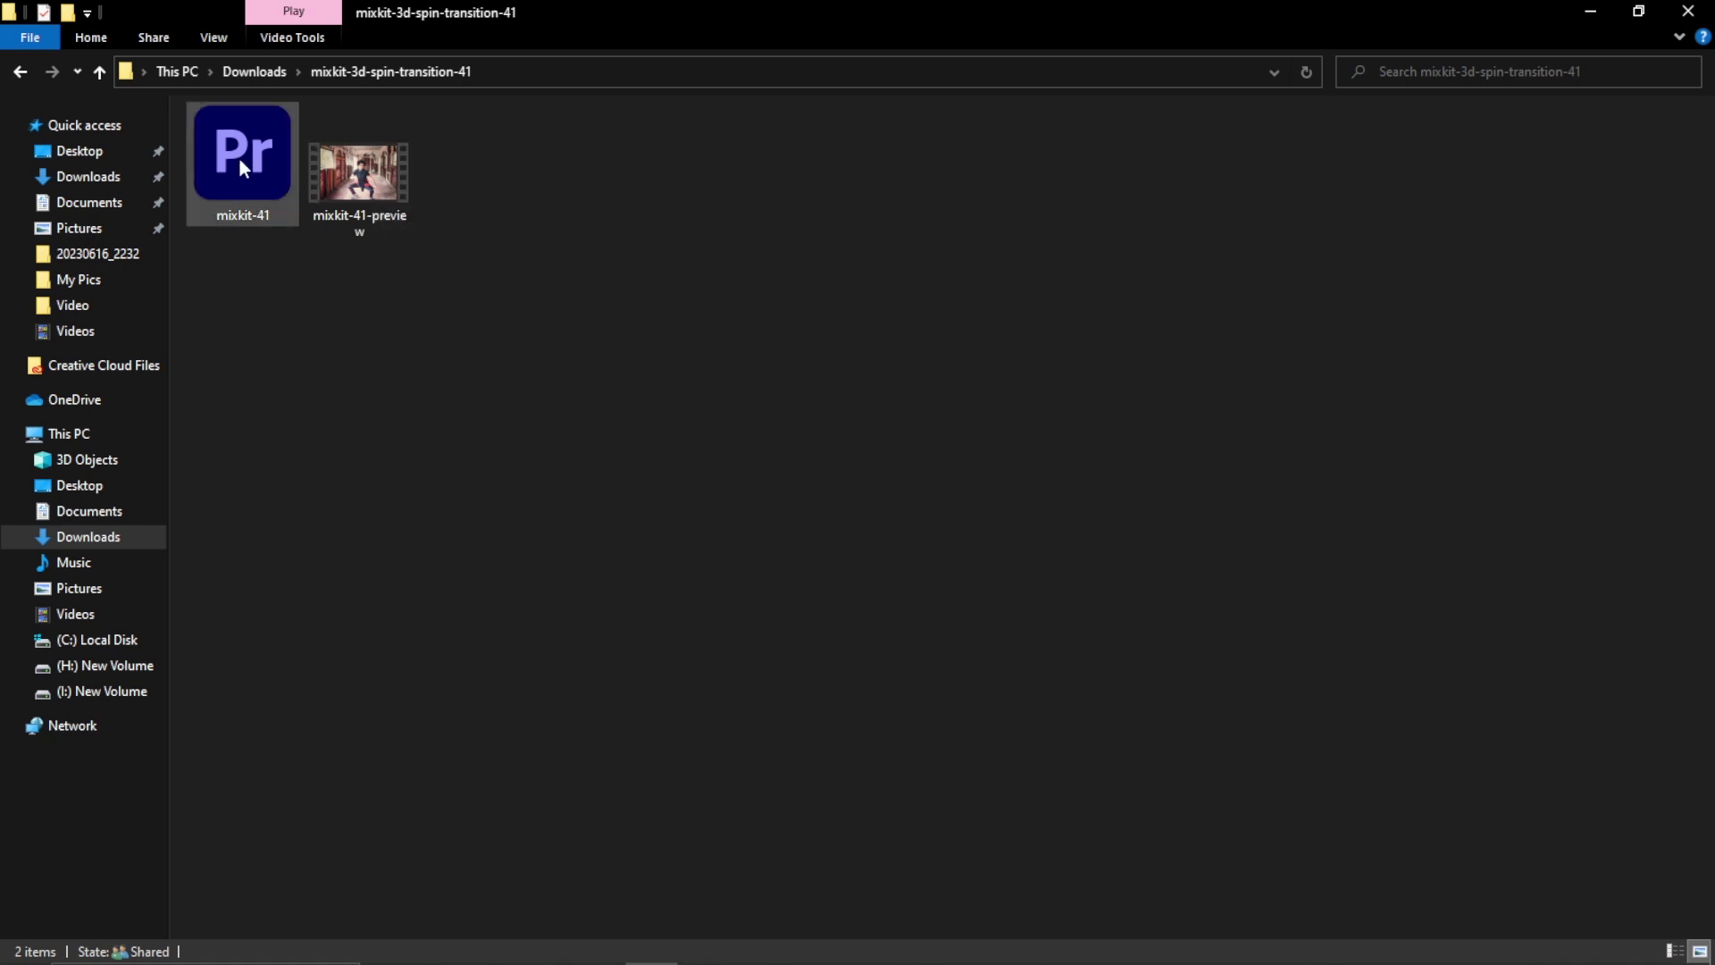
pyautogui.moveTo(260, 218); pyautogui.dragTo(1515, 620)
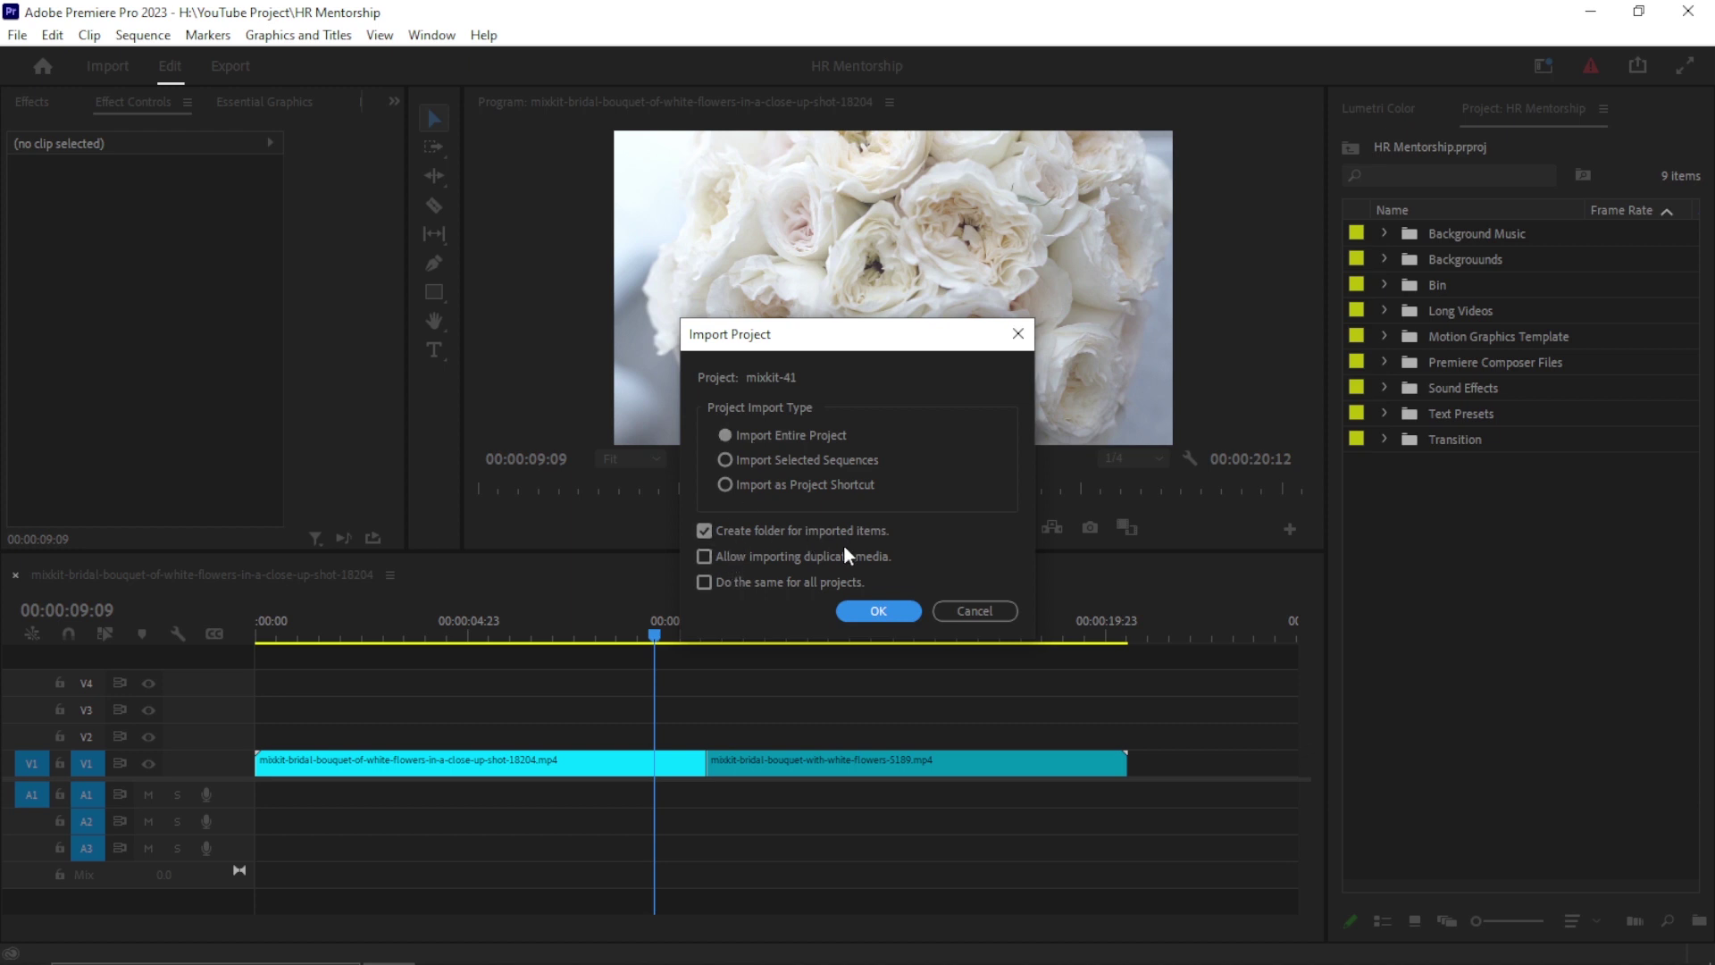
pyautogui.click(731, 558)
pyautogui.click(882, 612)
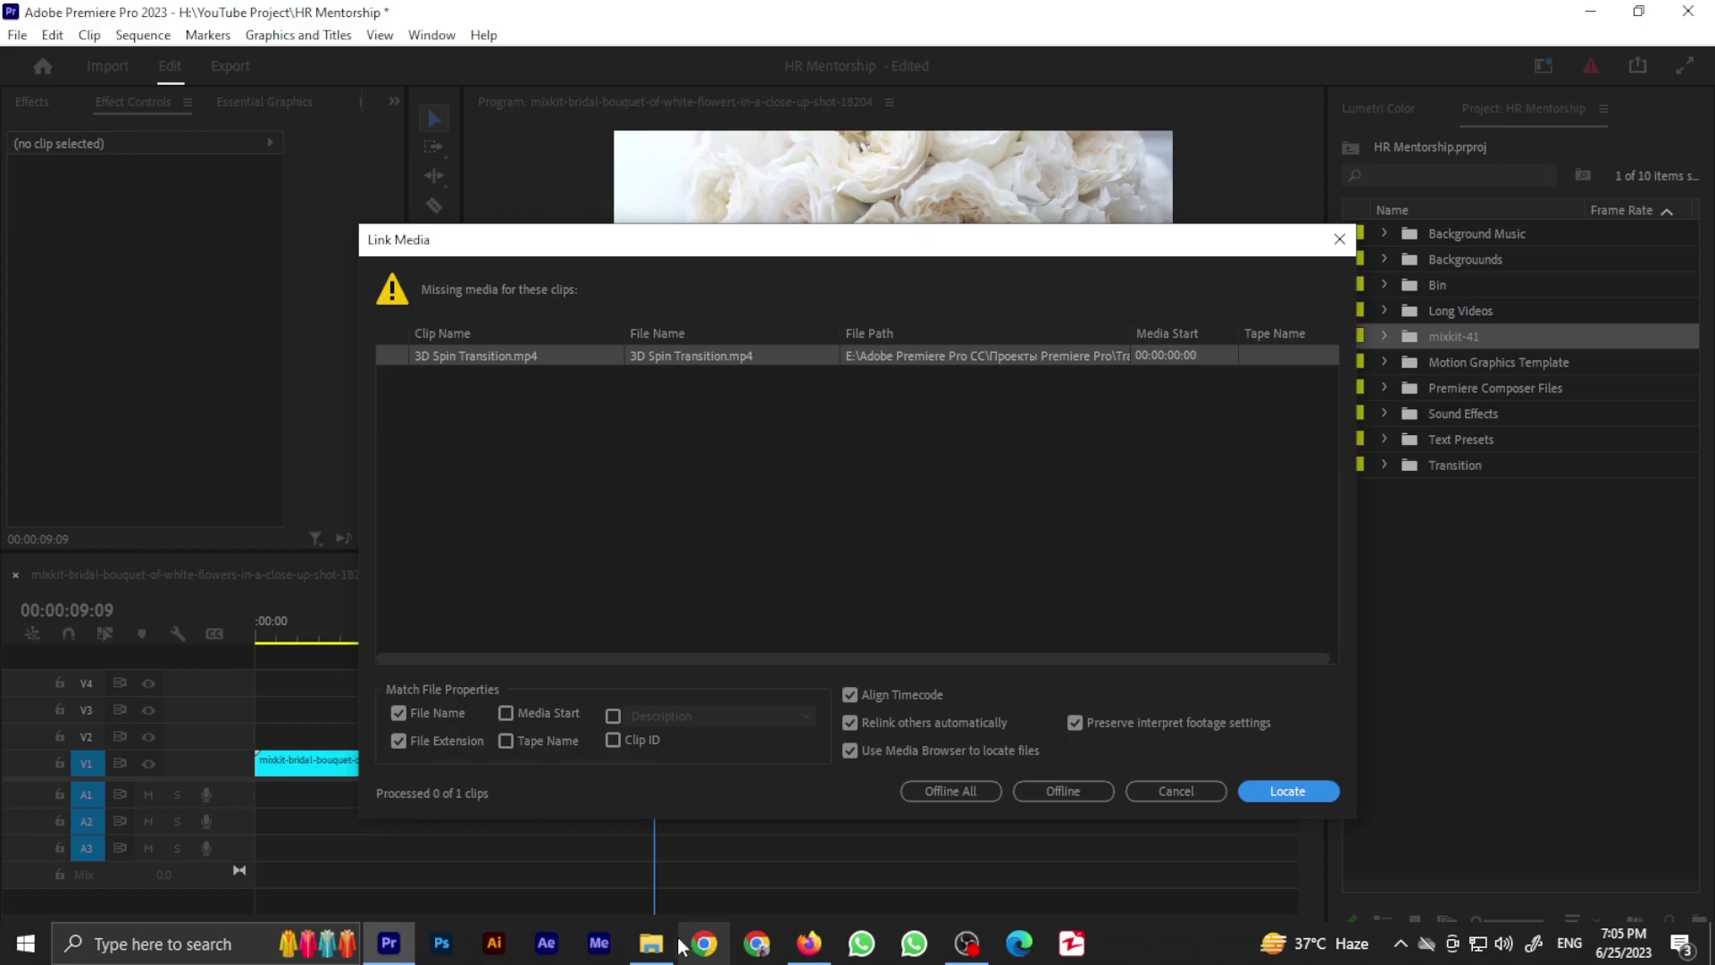
# Check the downloaded template folder for the missing 3D Spin Transition.mp4, and dismiss the Link Media dialog without relinking.
pyautogui.click(651, 943)
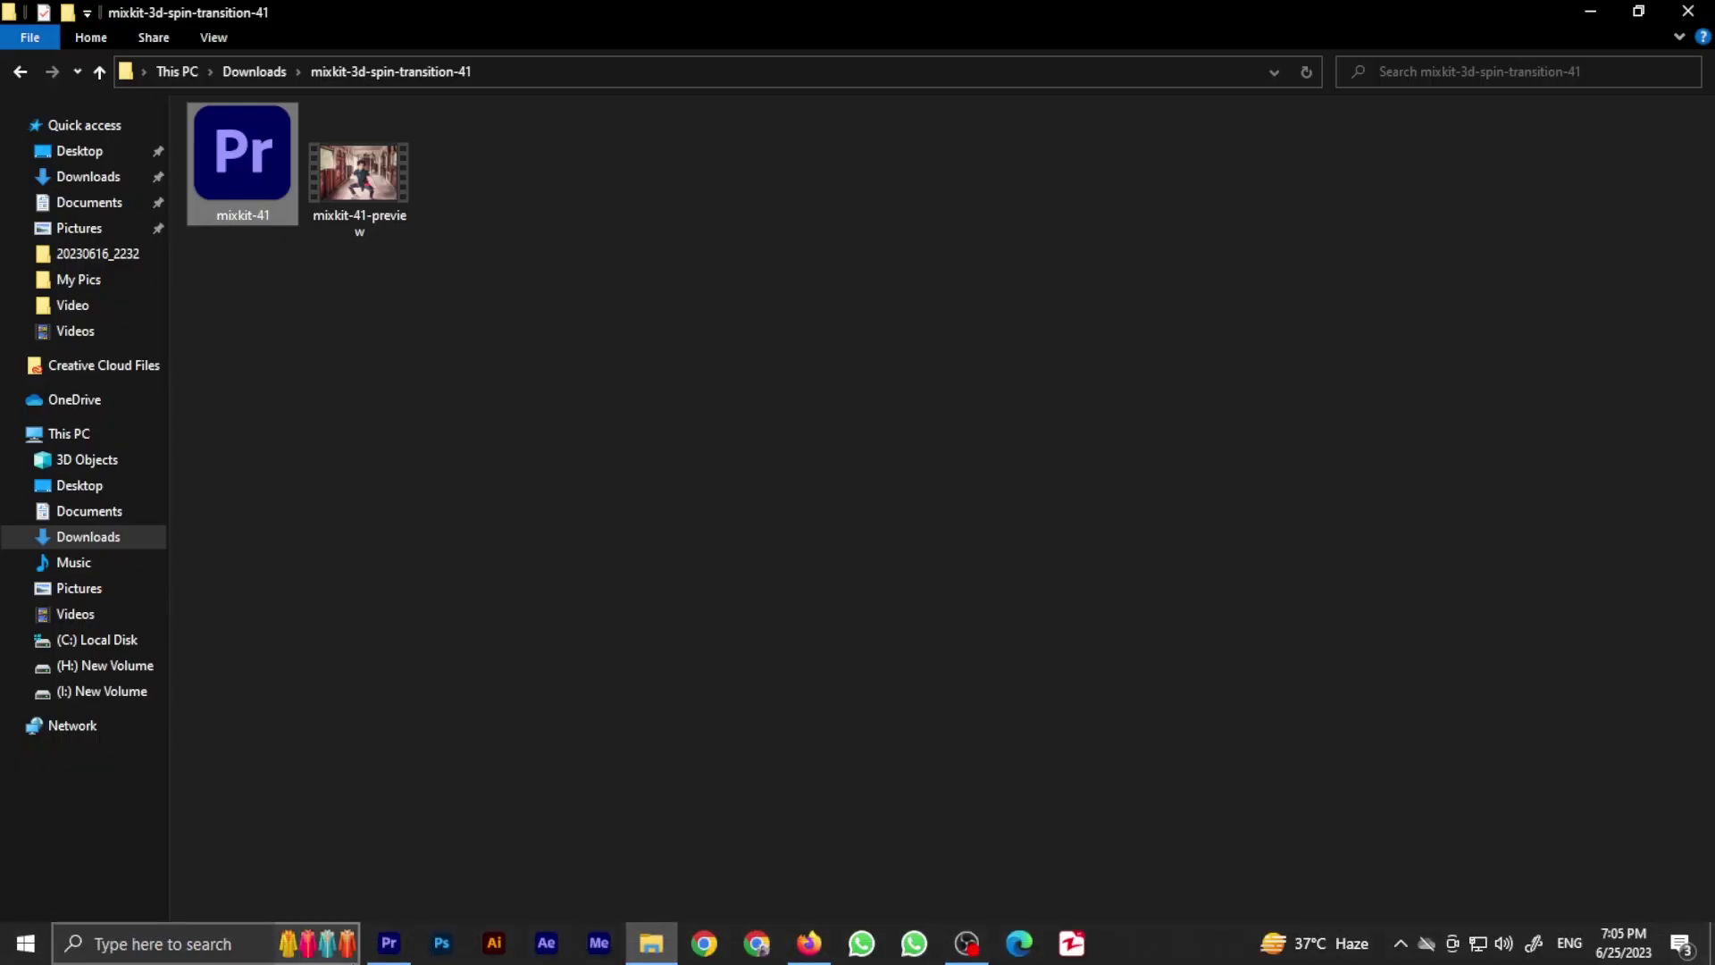
pyautogui.click(390, 943)
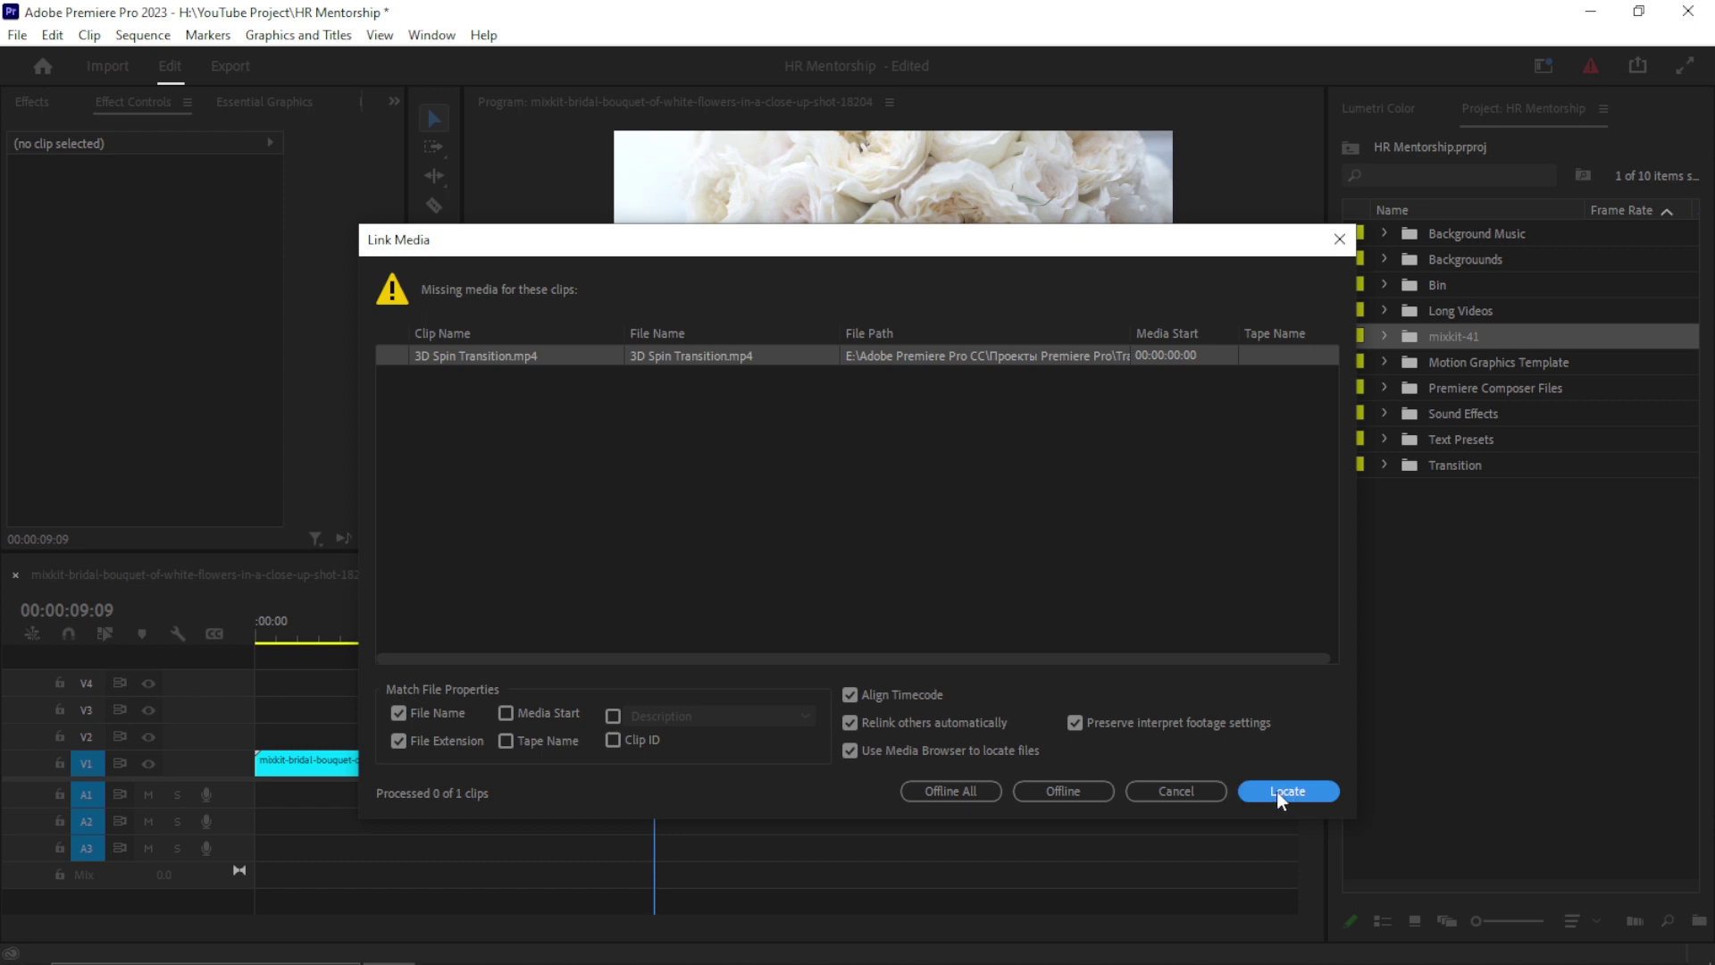
pyautogui.click(1171, 791)
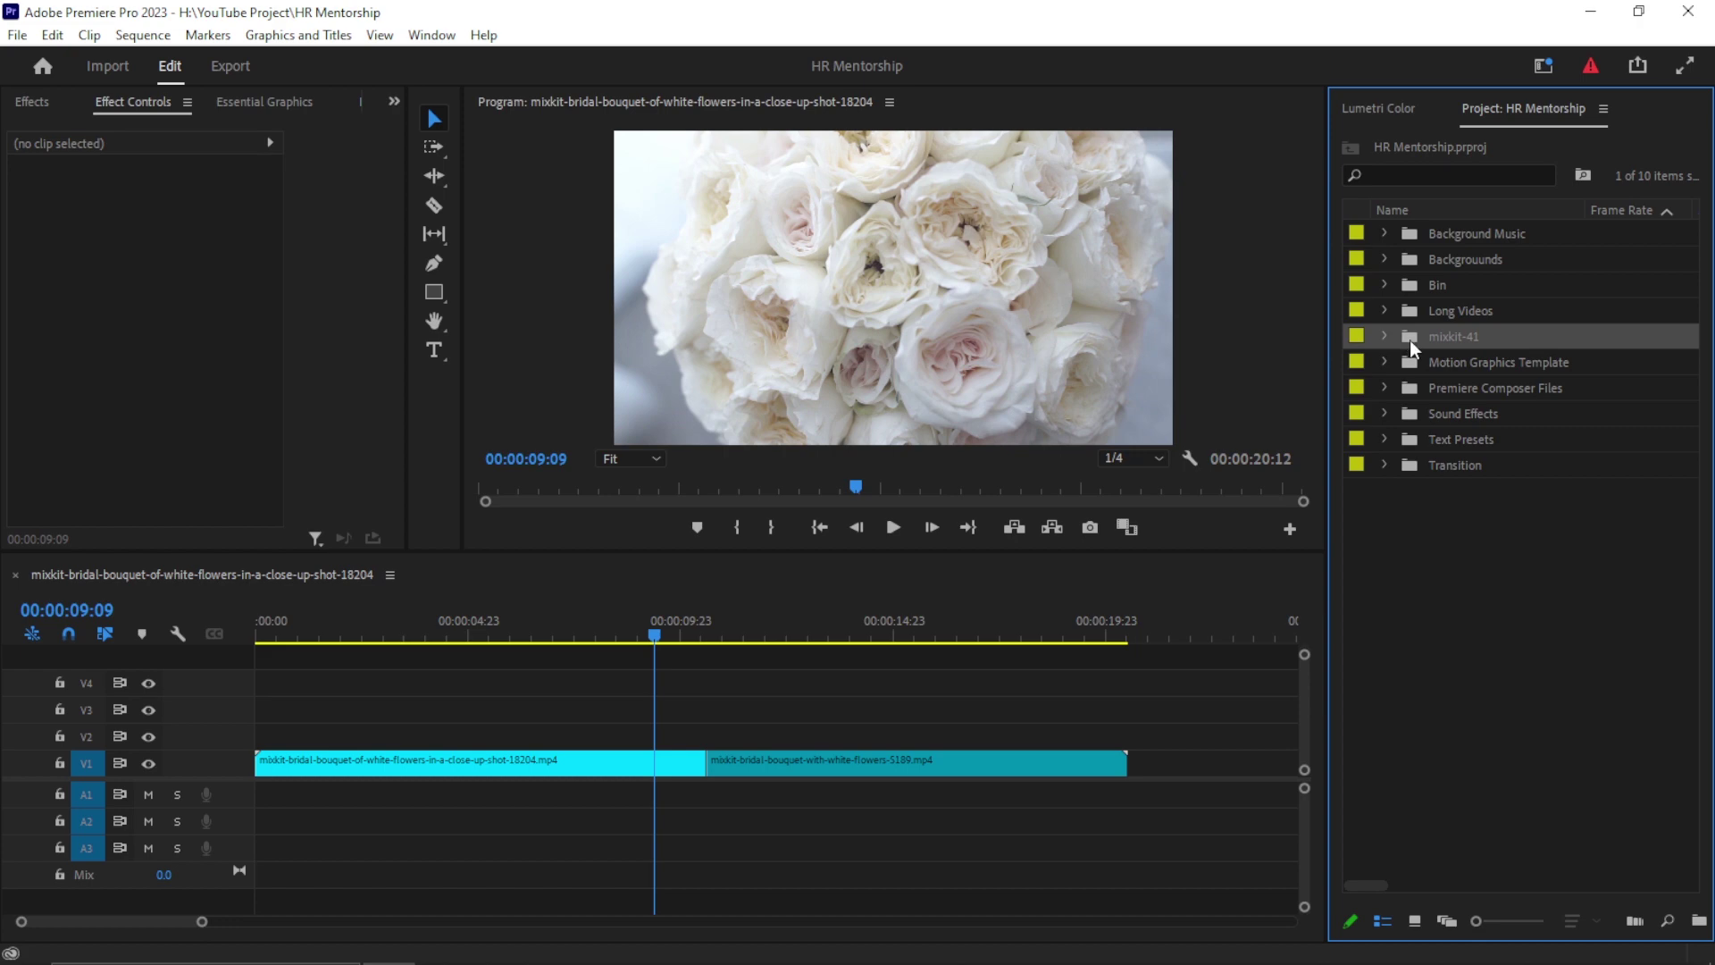
# Inspect the 3D Spin Transition sequence from the mixkit-41 bin, including its offline clip, and return to the bridal bouquet sequence.
pyautogui.click(1386, 340)
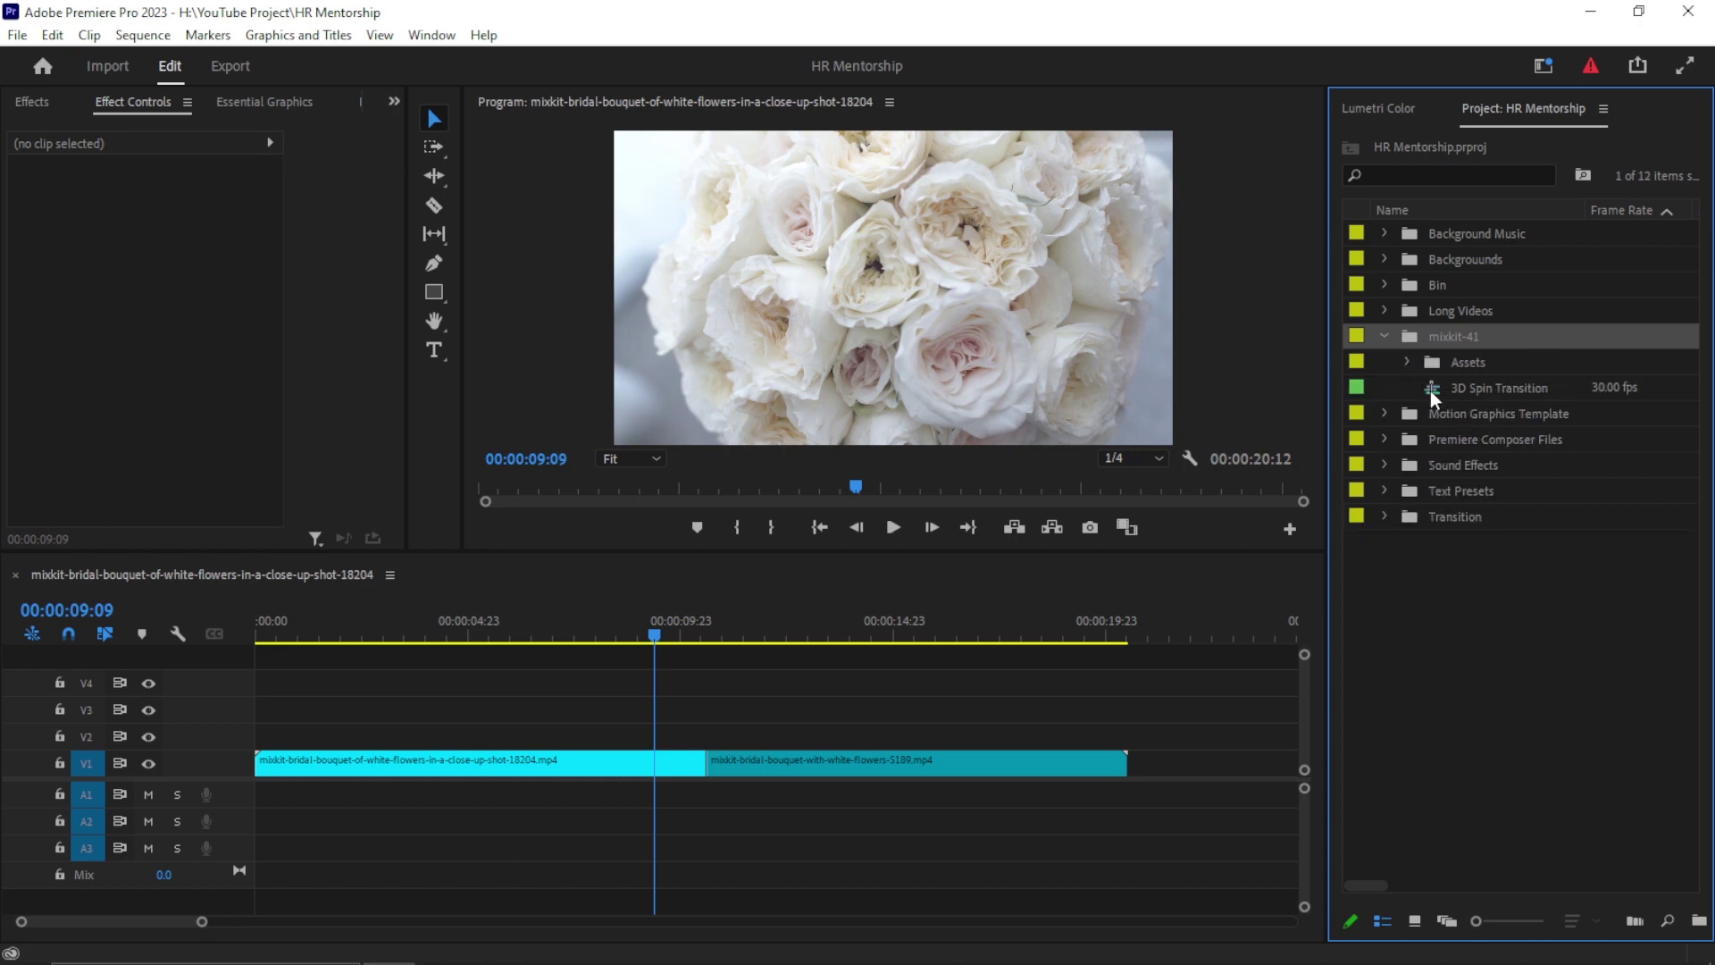
pyautogui.click(1433, 393)
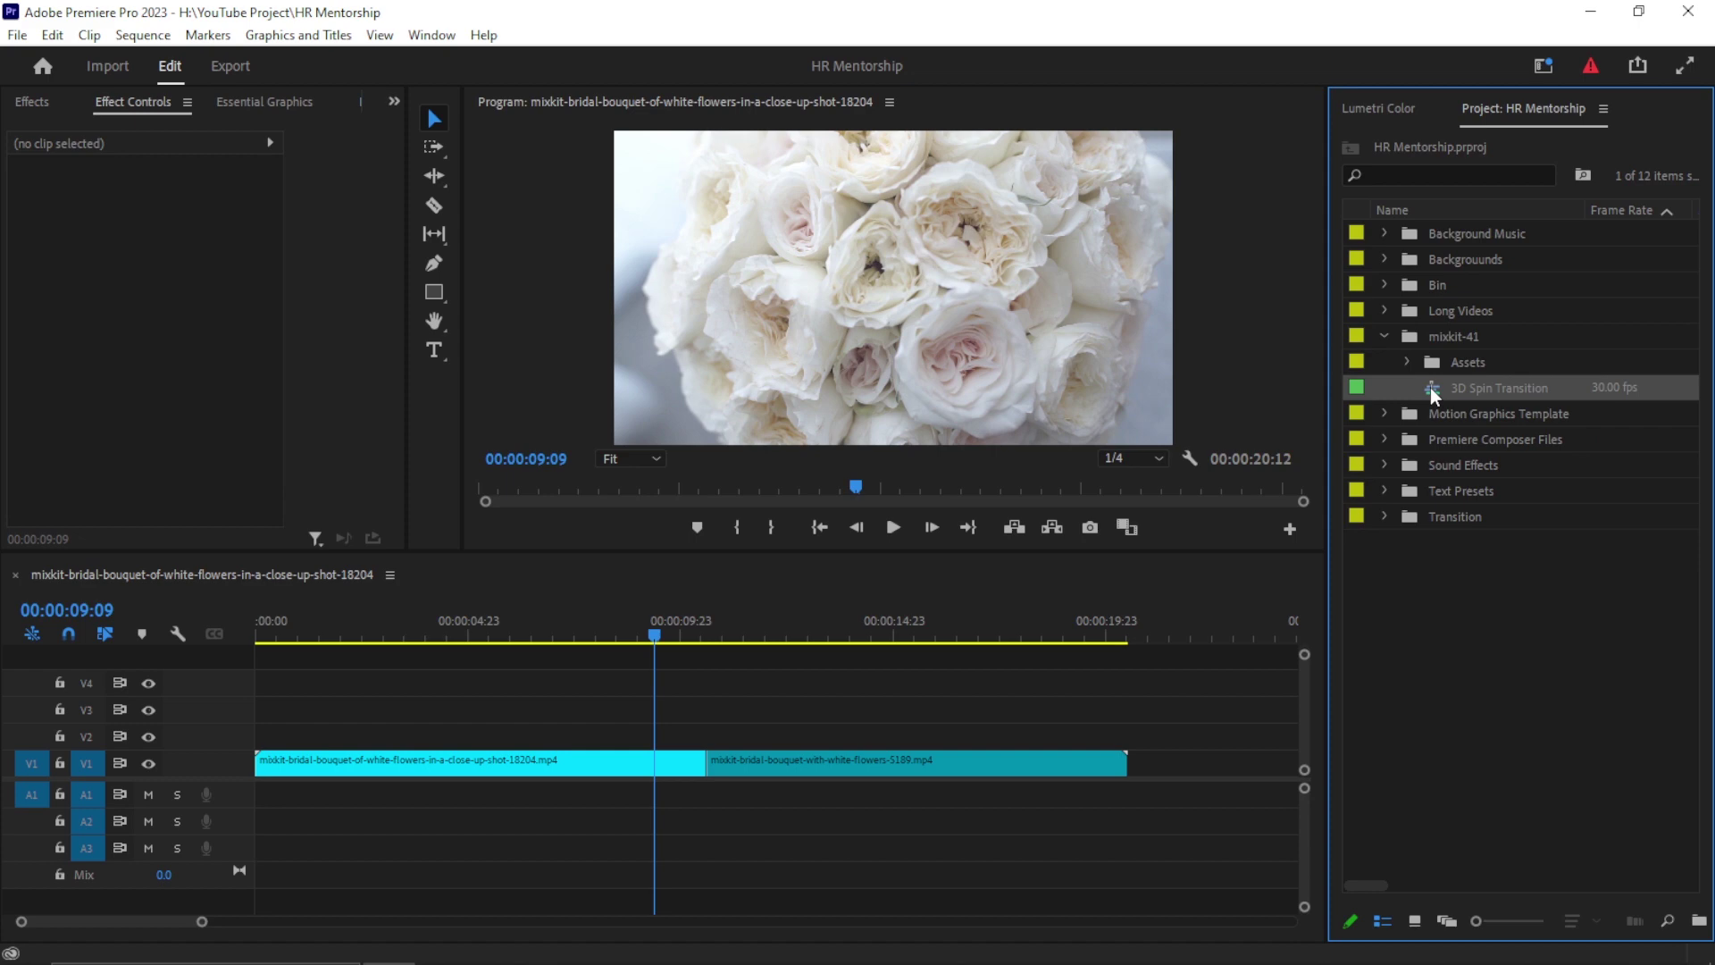
pyautogui.doubleClick(1433, 393)
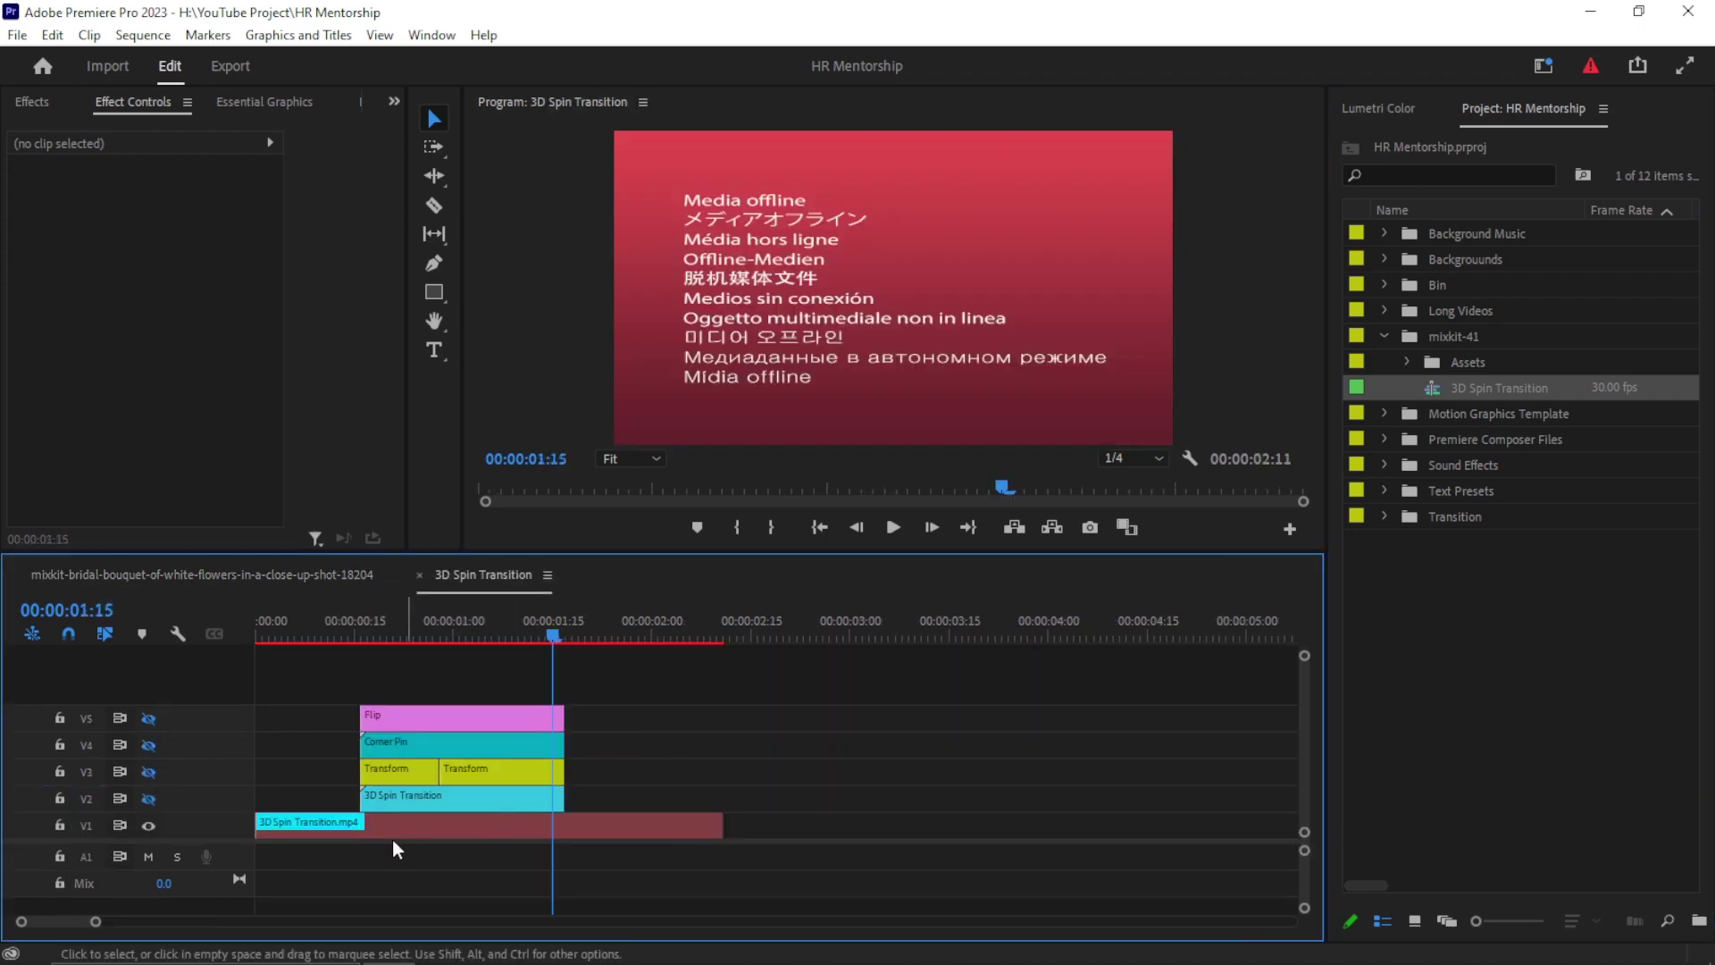
pyautogui.click(450, 827)
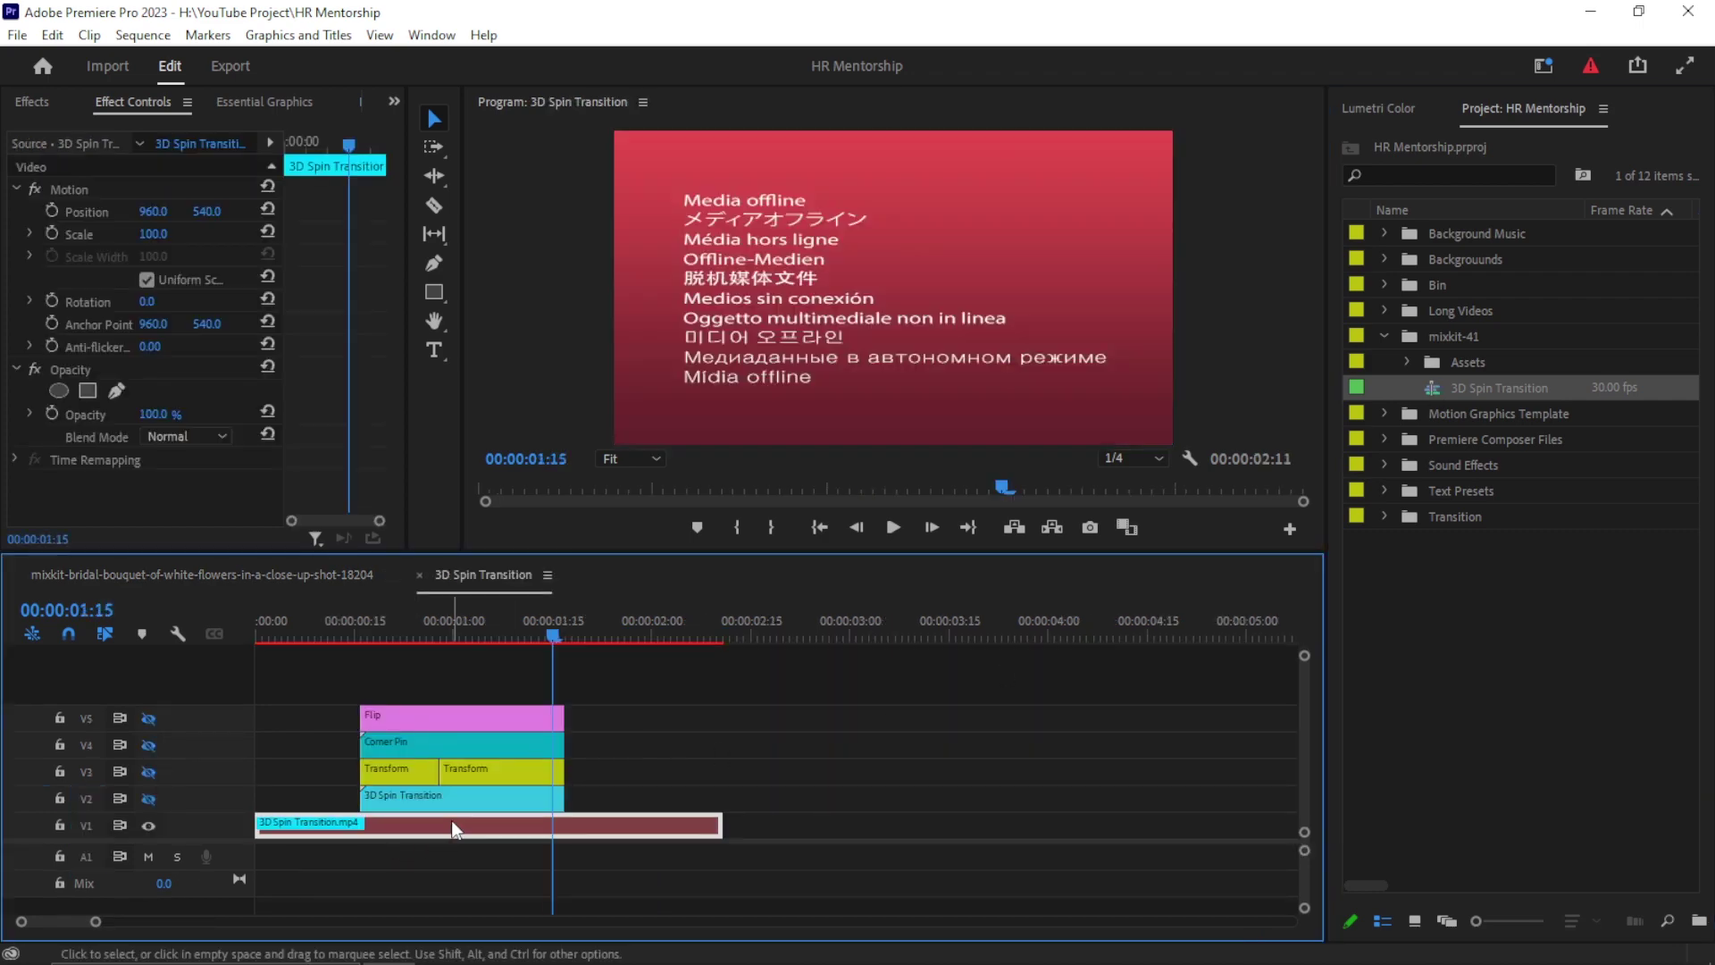
pyautogui.click(323, 579)
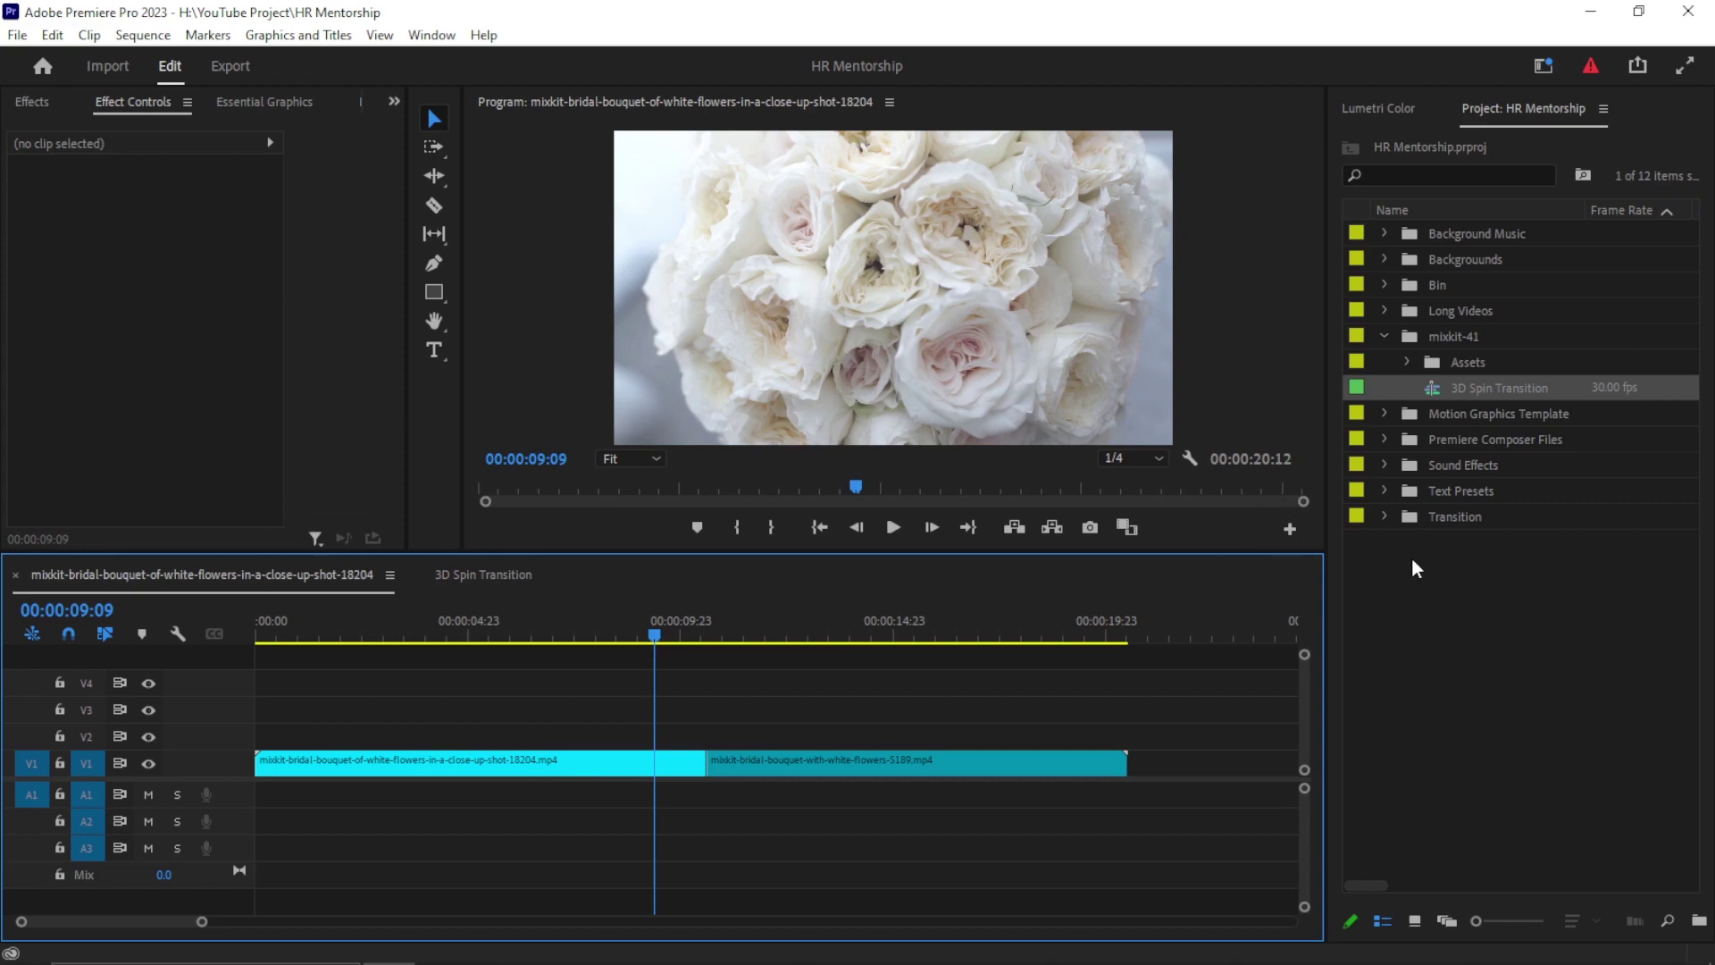
# Open the Bokeh Transition sequence from the Transition 03 folder in the Transition bin.
pyautogui.click(1386, 517)
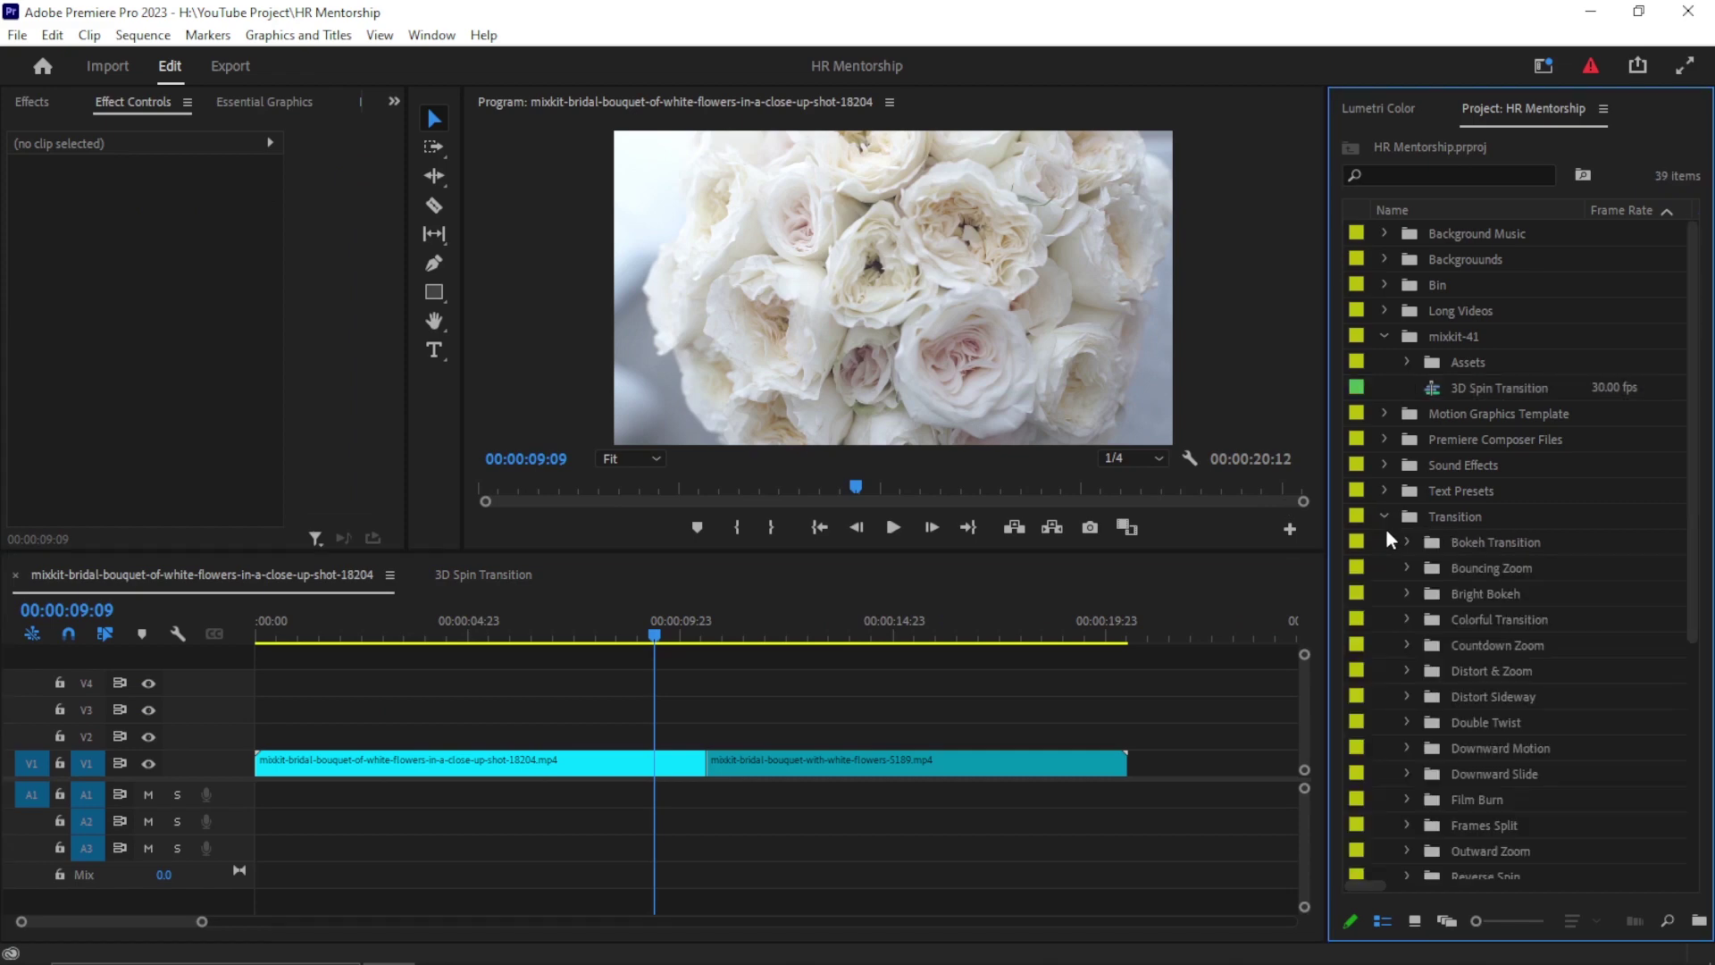
pyautogui.click(1406, 543)
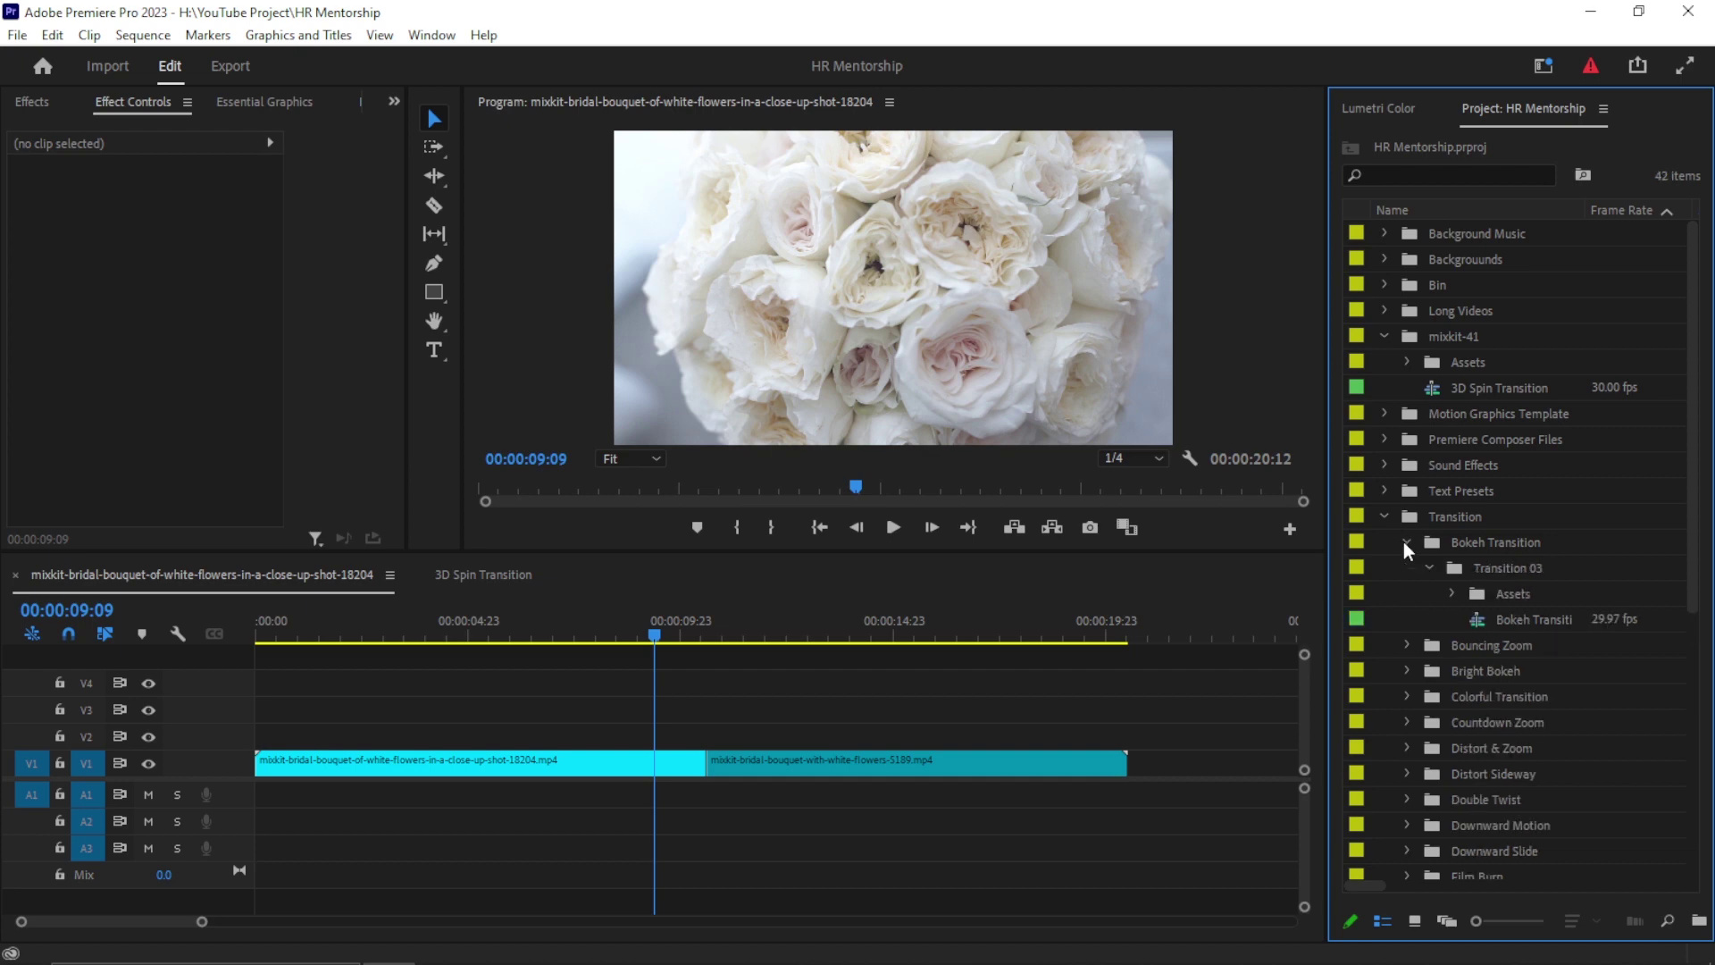
pyautogui.doubleClick(1478, 619)
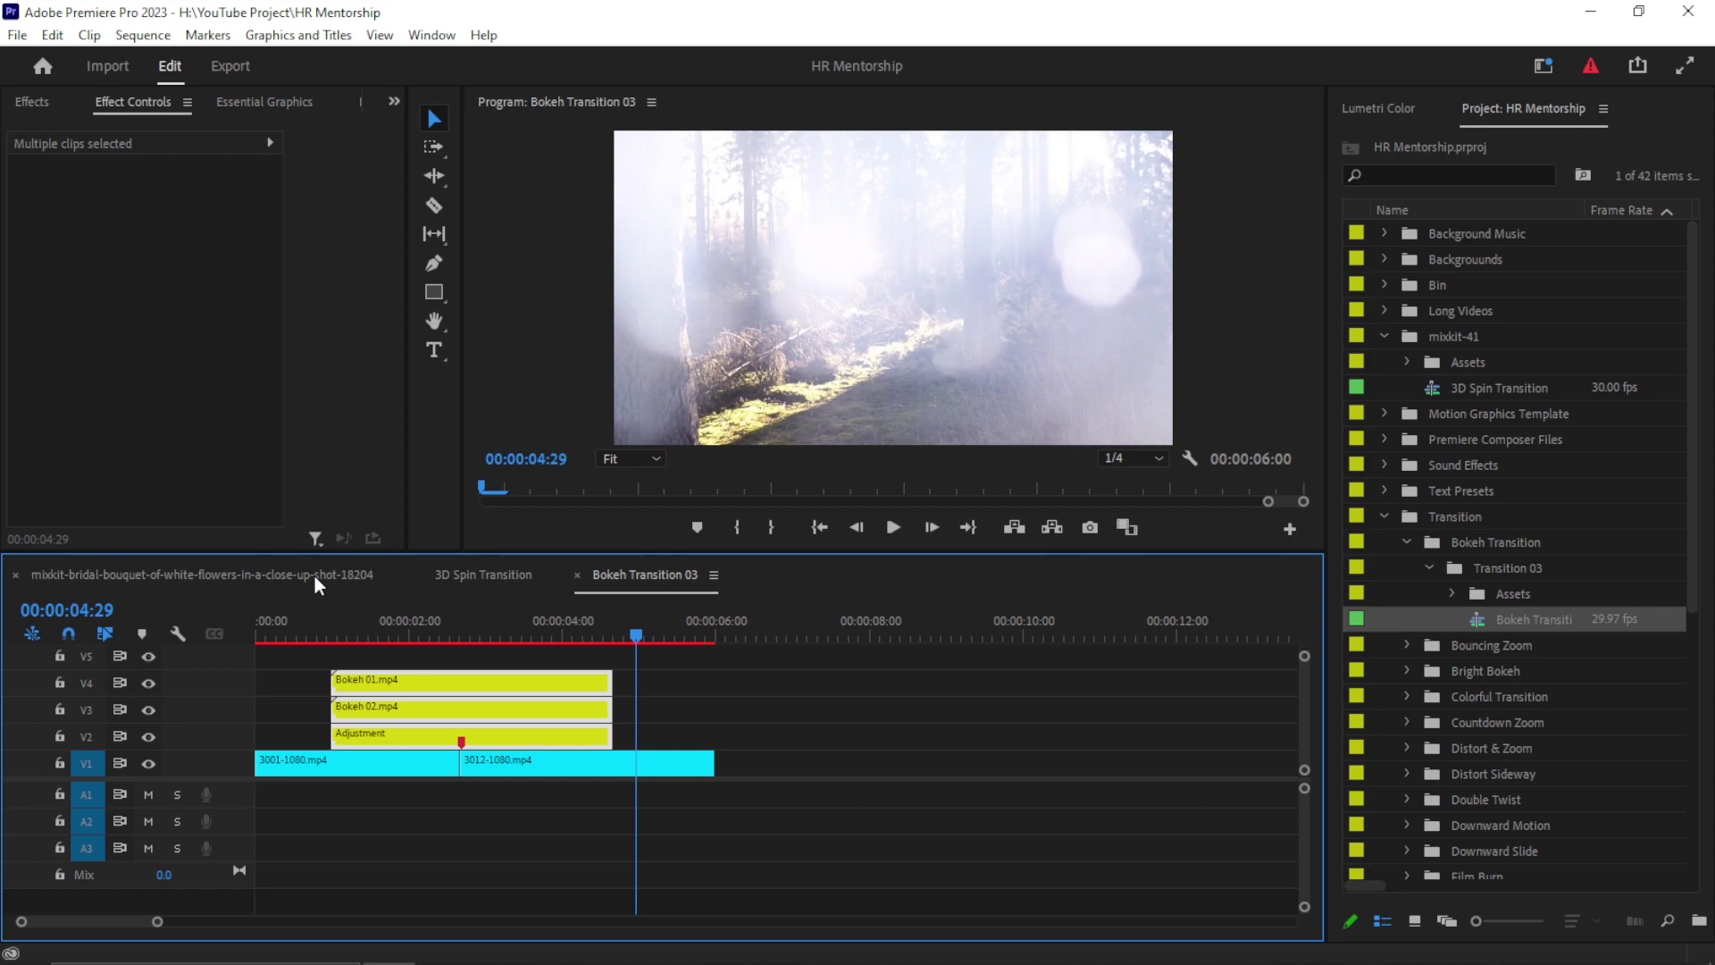
# Return to the bridal bouquet sequence and delete the mixkit-41 bin from the project.
pyautogui.click(471, 575)
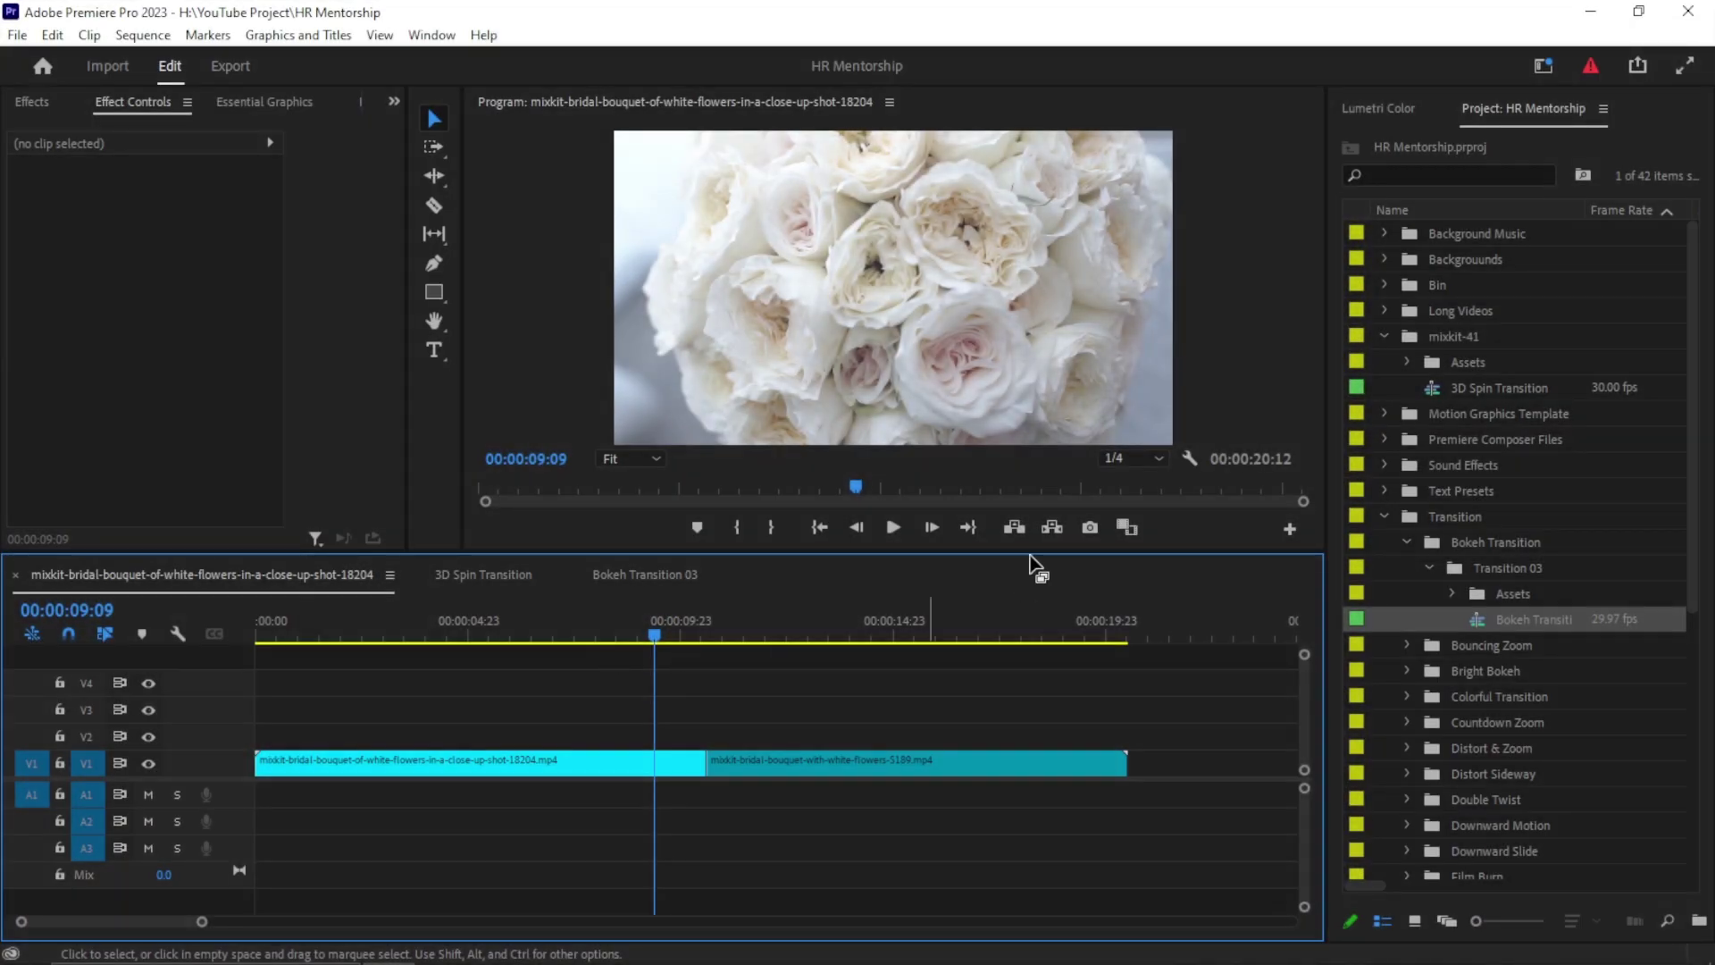
pyautogui.click(1377, 332)
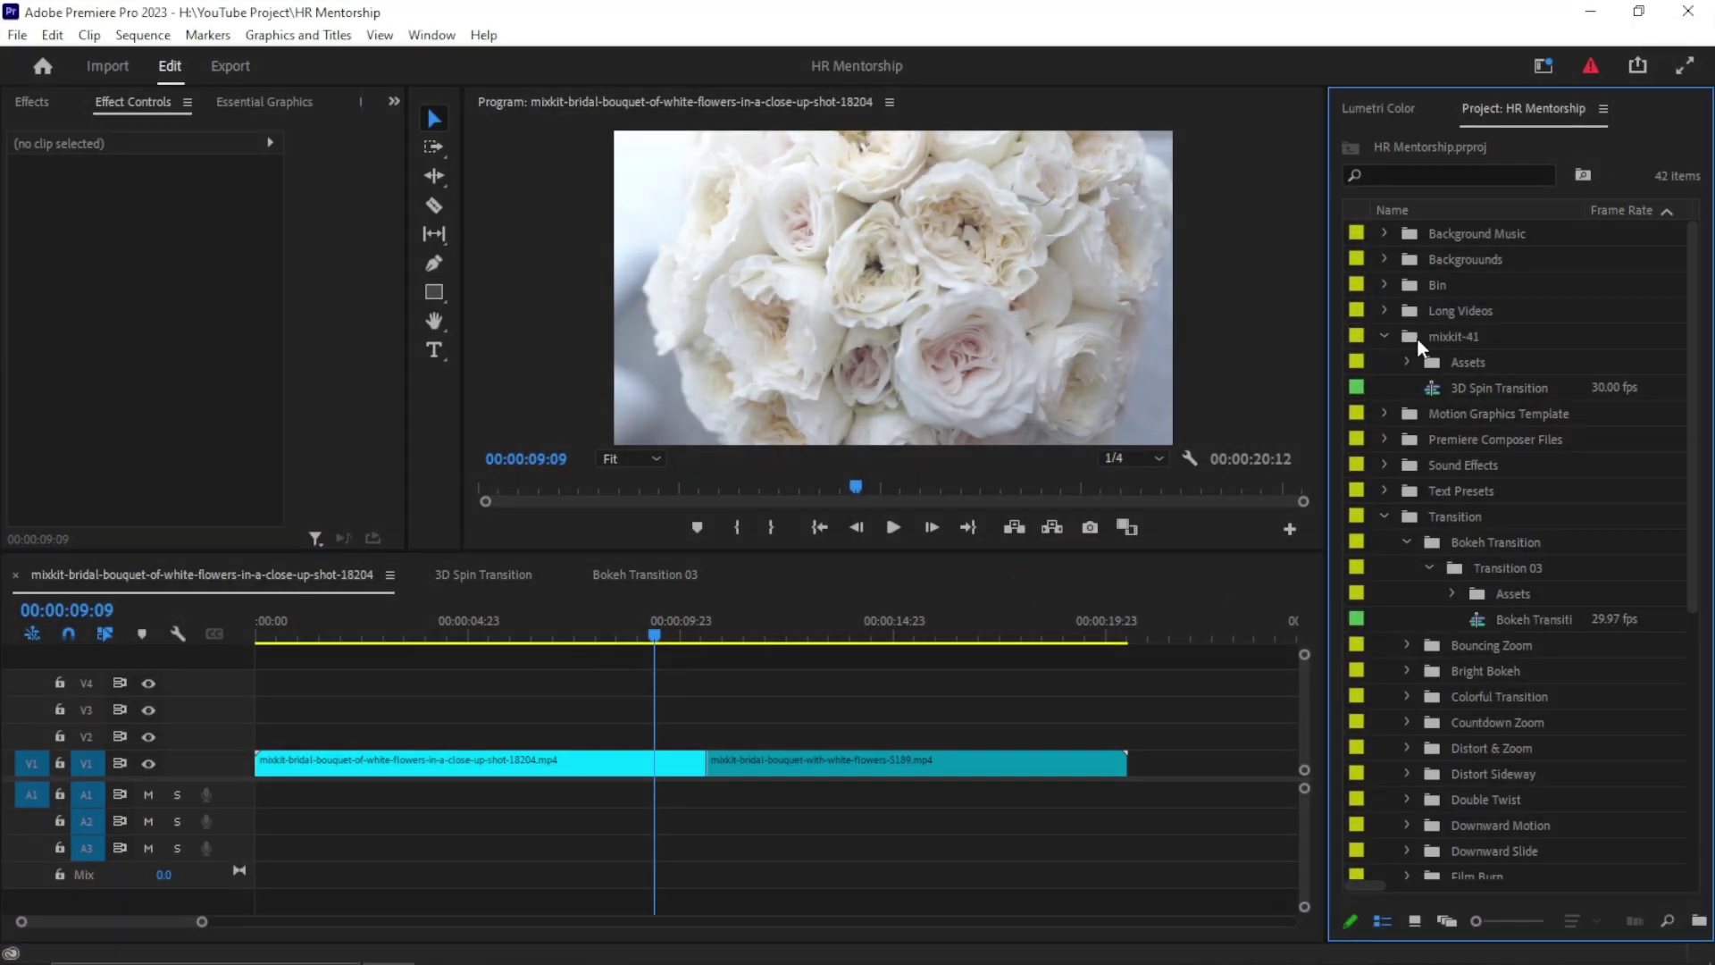
pyautogui.click(1420, 339)
pyautogui.click(1385, 335)
pyautogui.press('Delete')
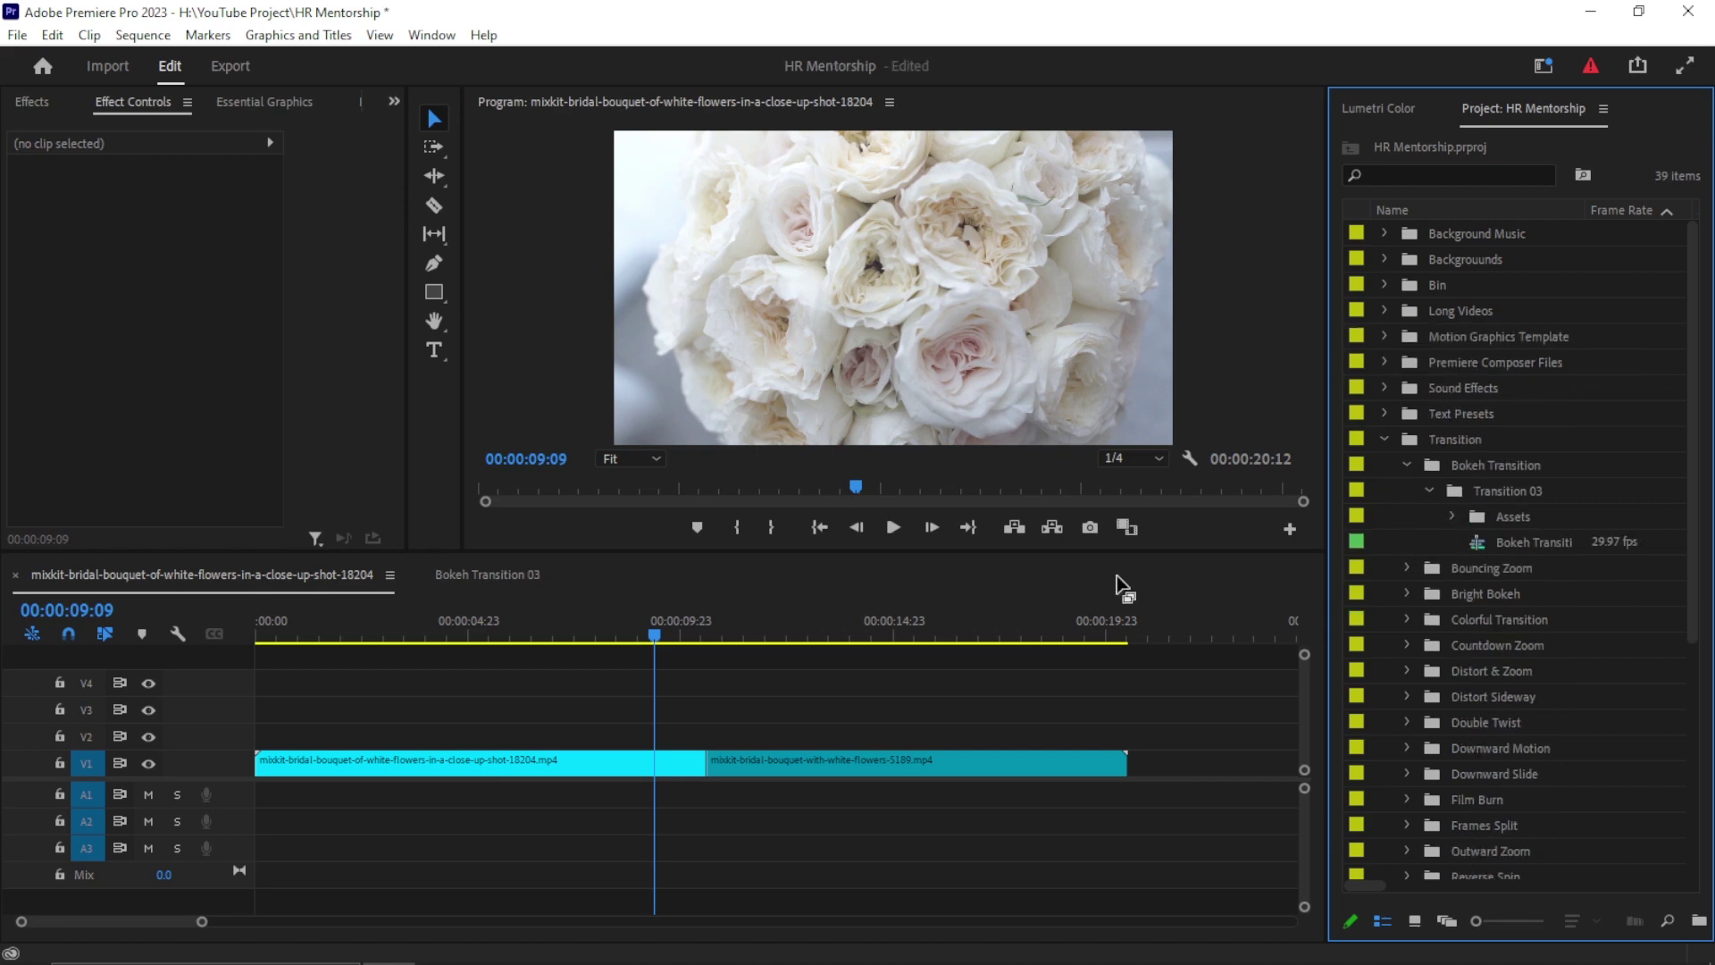
# Examine how the Bokeh 01, Bokeh 02 and Adjustment layers sit over the cut in the Bokeh Transition 03 sequence.
pyautogui.click(473, 572)
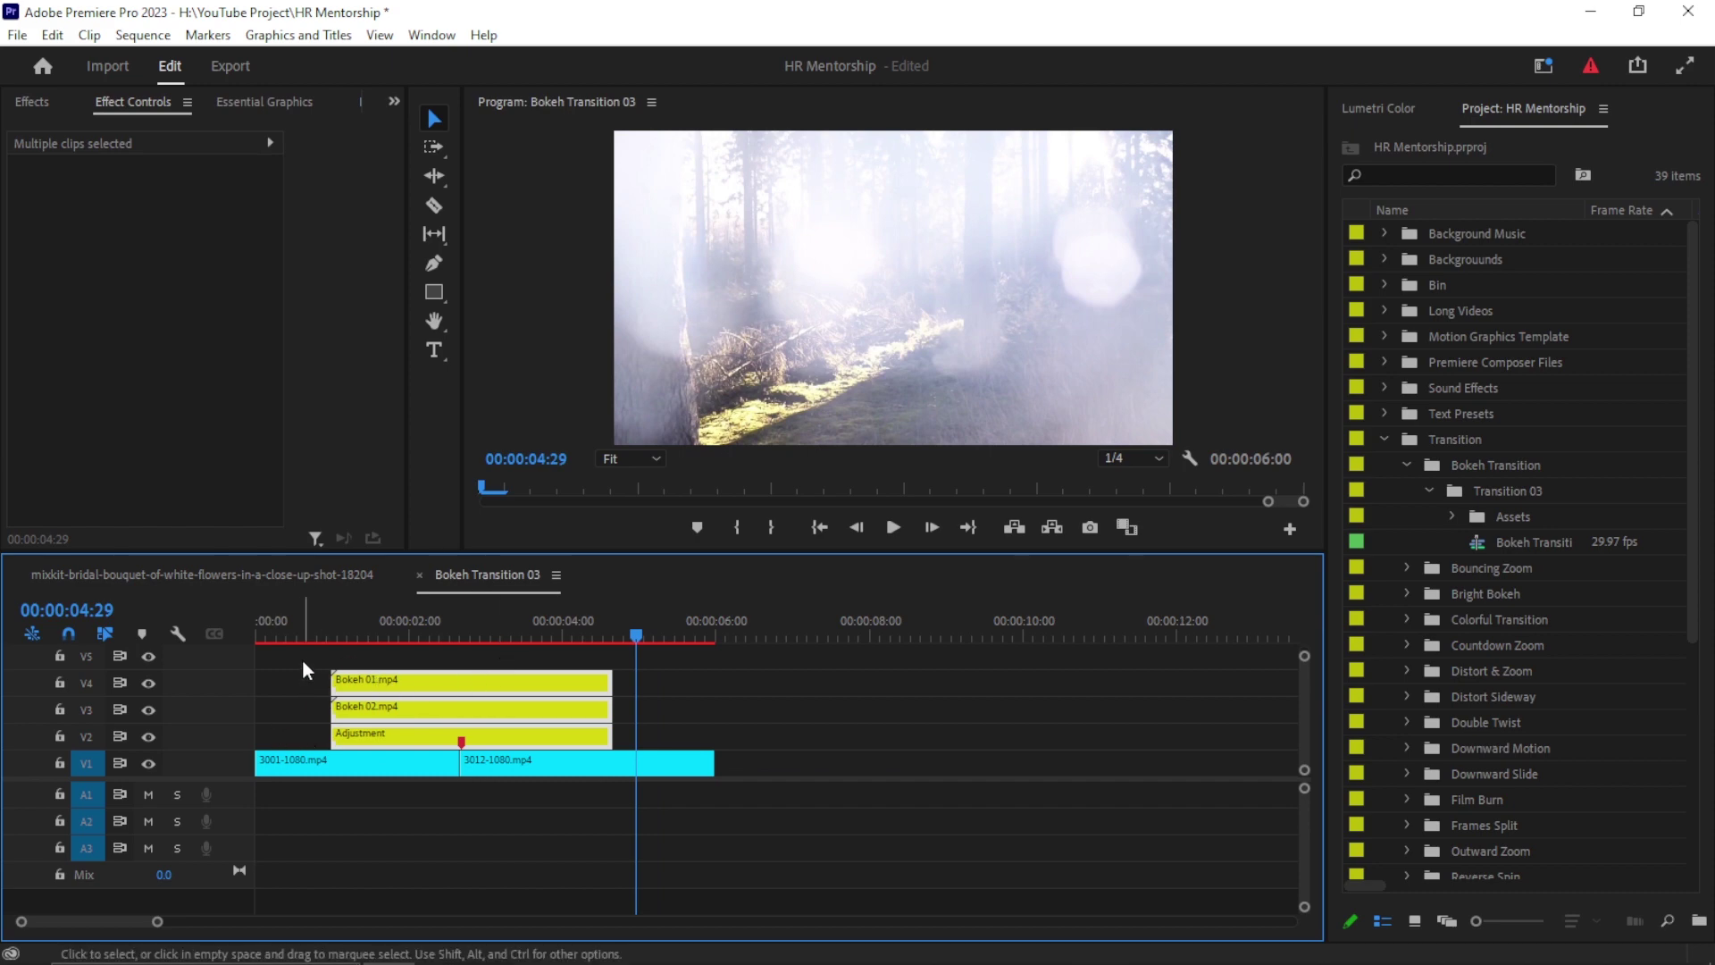
pyautogui.moveTo(302, 652); pyautogui.dragTo(620, 752)
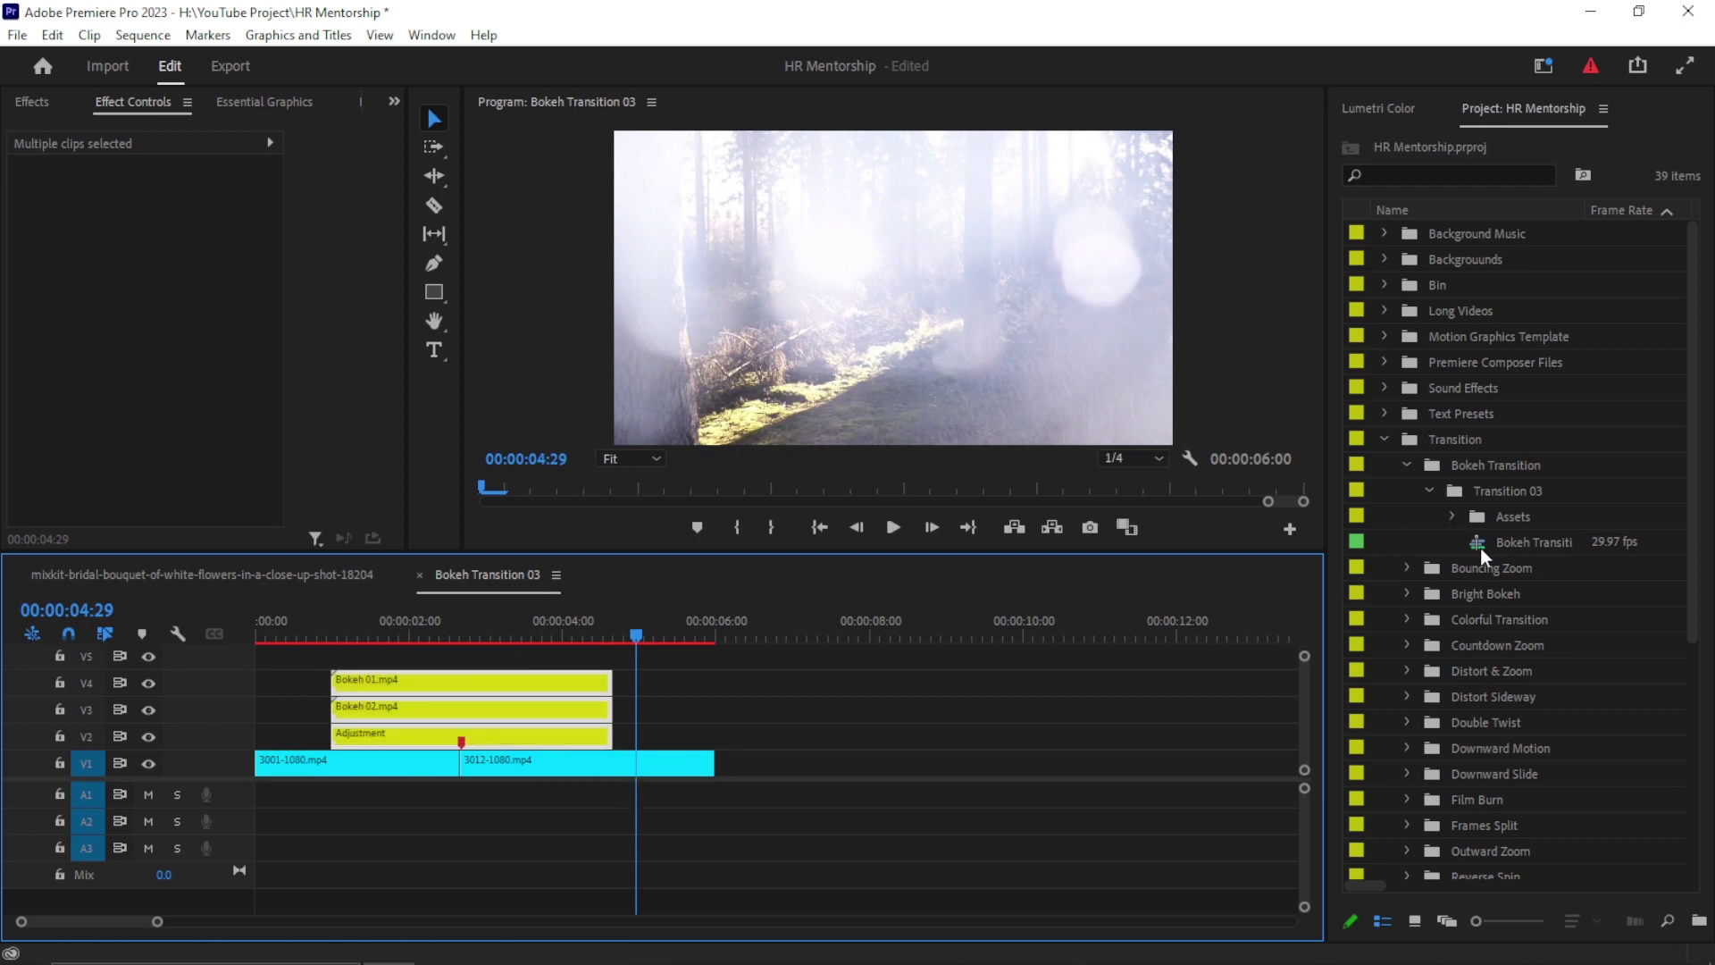
pyautogui.click(317, 627)
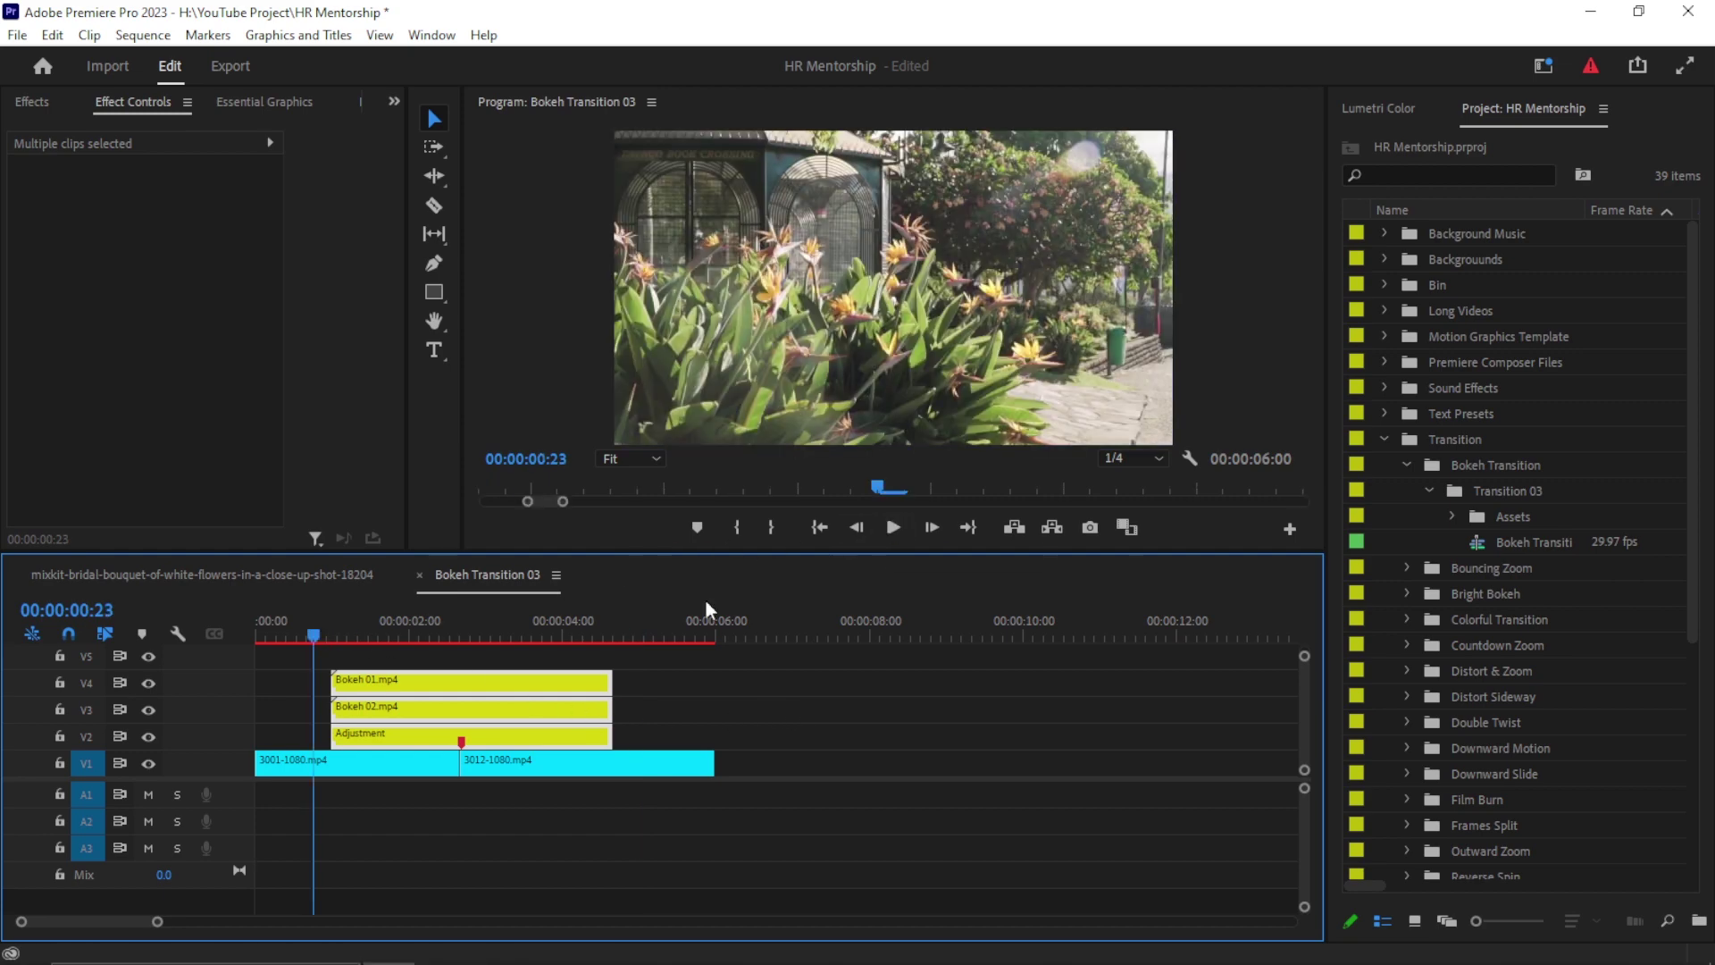
pyautogui.moveTo(422, 632); pyautogui.dragTo(625, 691)
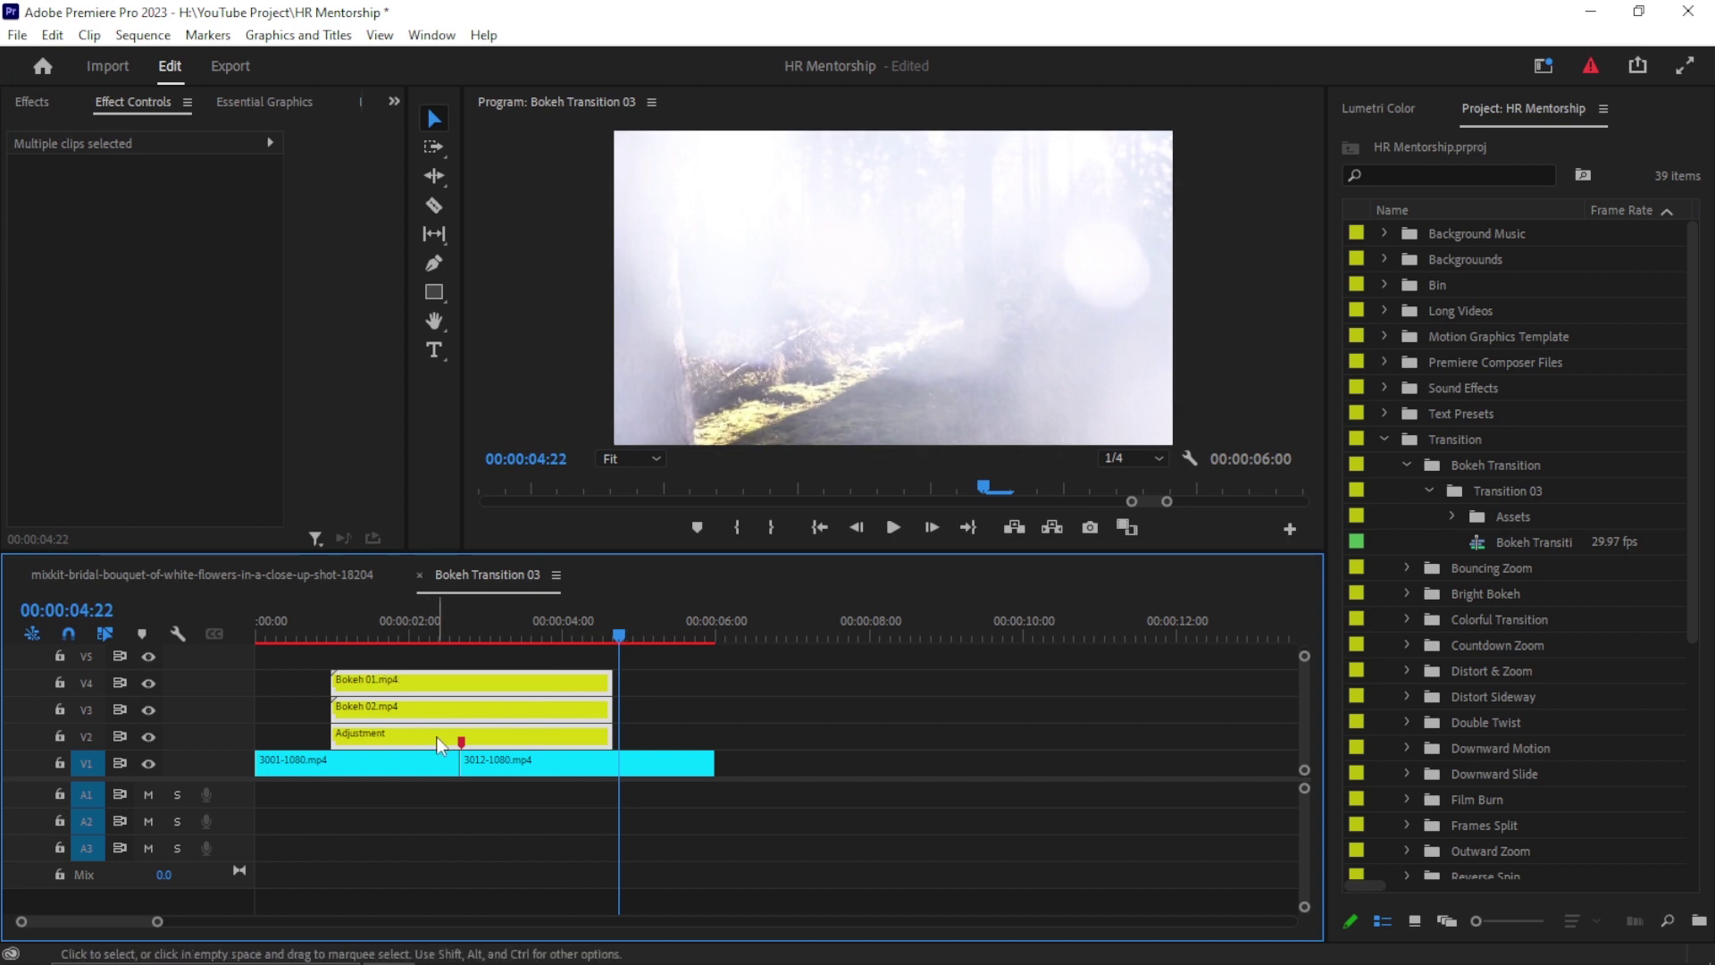
pyautogui.moveTo(297, 652); pyautogui.dragTo(517, 741)
pyautogui.click(630, 738)
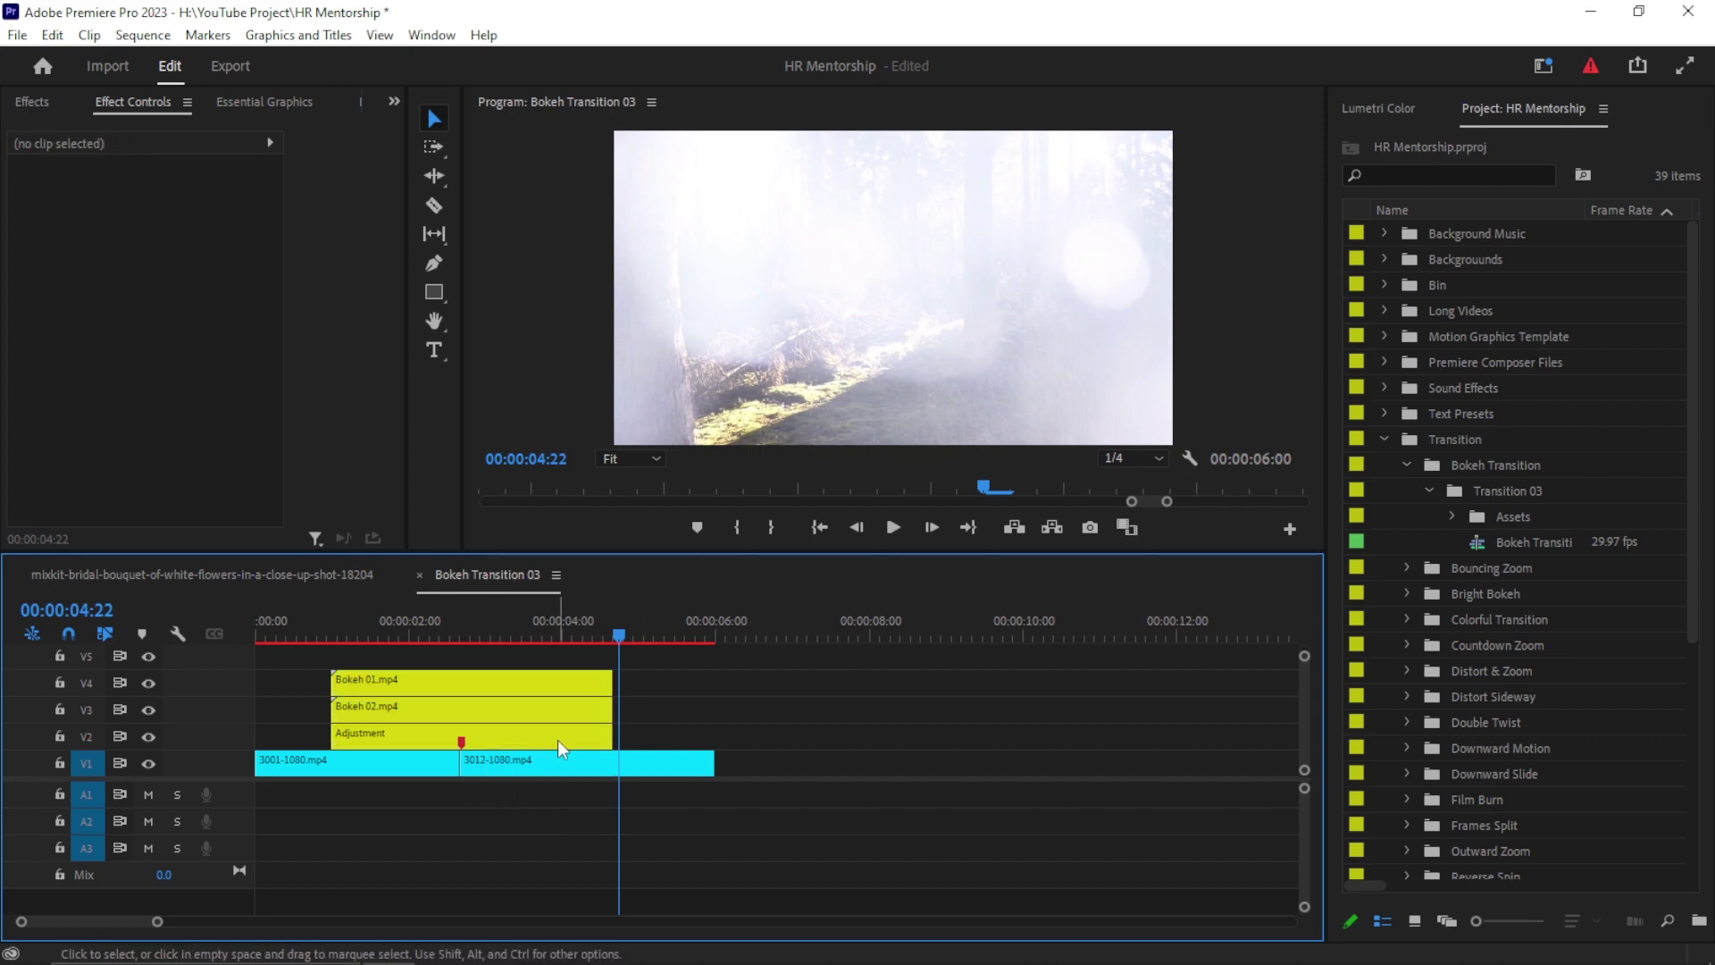
# Preview the bokeh transition with the V3 and V4 tracks temporarily hidden, and make both tracks visible again.
pyautogui.click(355, 629)
pyautogui.moveTo(356, 625)
pyautogui.mouseDown()
pyautogui.moveTo(393, 640)
pyautogui.moveTo(377, 634)
pyautogui.mouseUp()
pyautogui.click(355, 677)
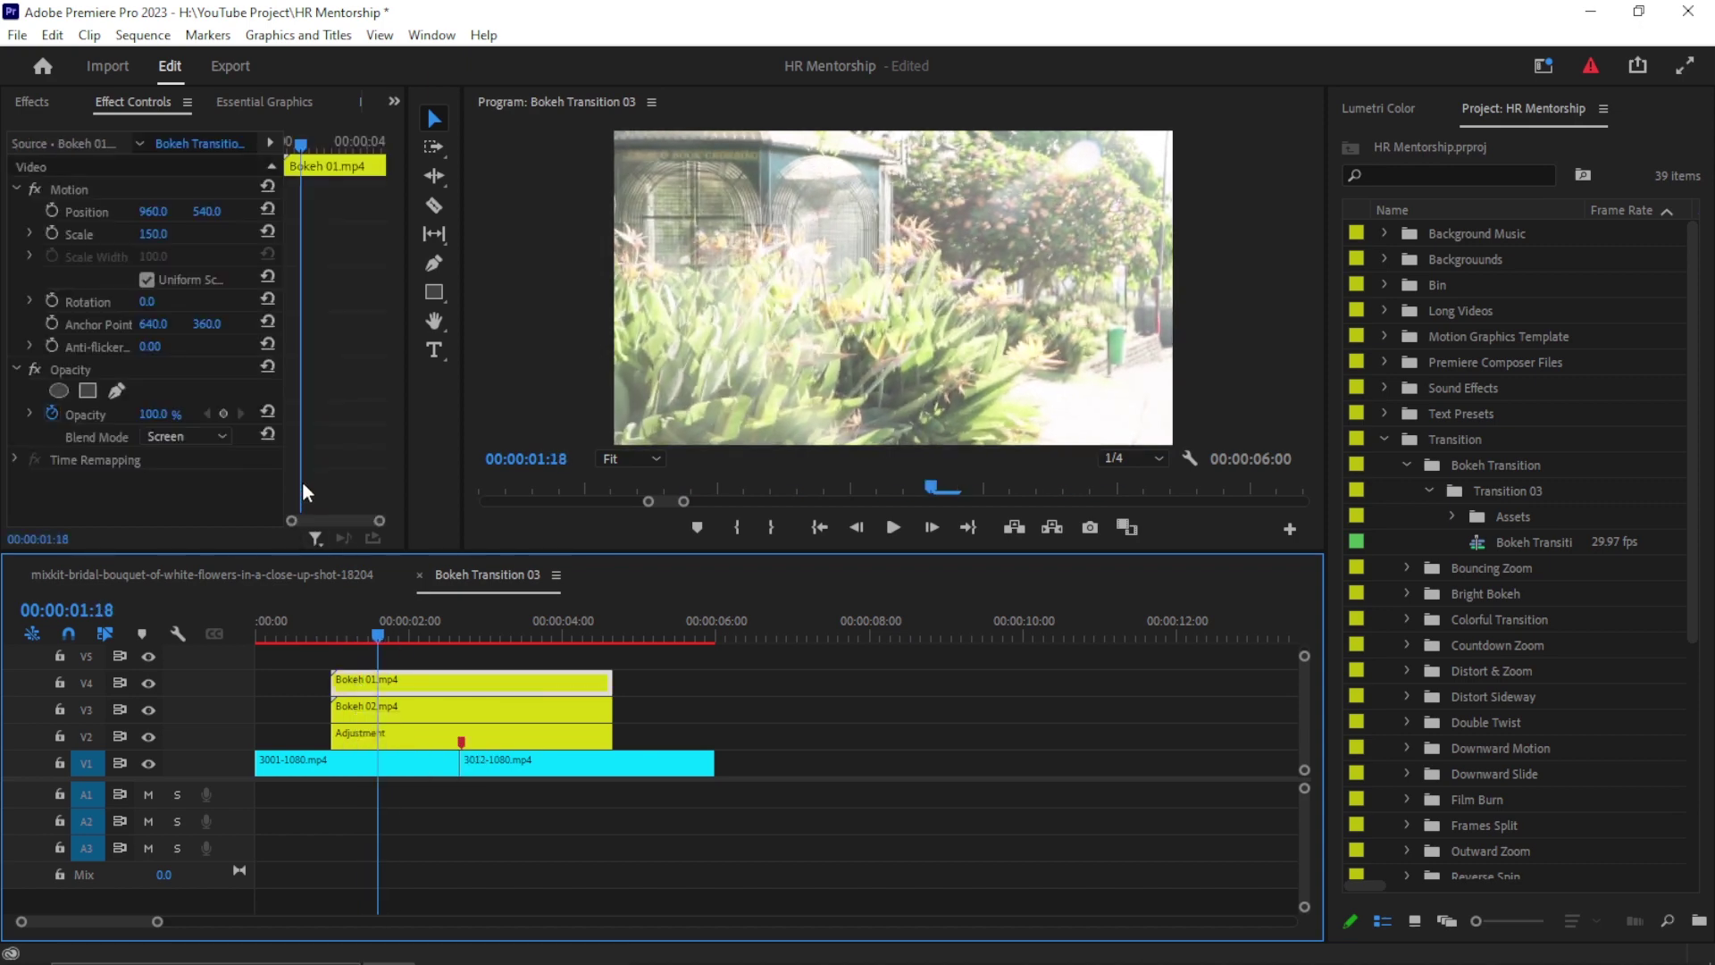
pyautogui.click(148, 683)
pyautogui.click(148, 709)
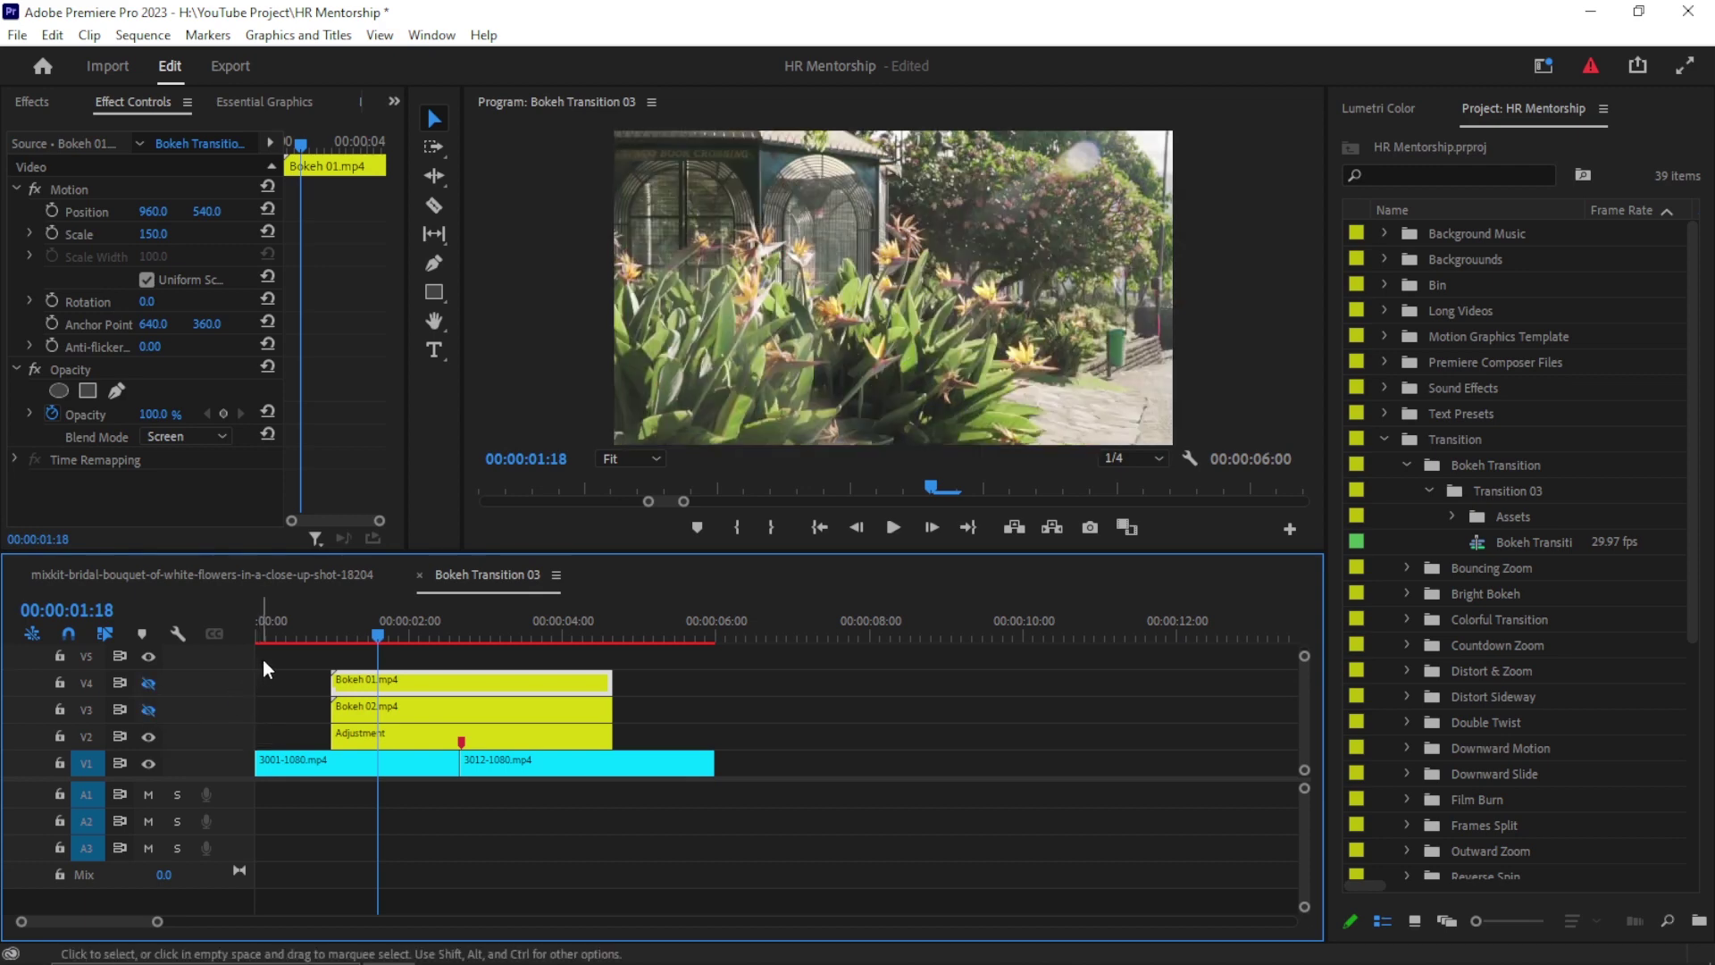
pyautogui.moveTo(324, 628); pyautogui.dragTo(579, 672)
pyautogui.click(148, 683)
pyautogui.click(150, 709)
pyautogui.moveTo(363, 631); pyautogui.dragTo(309, 649)
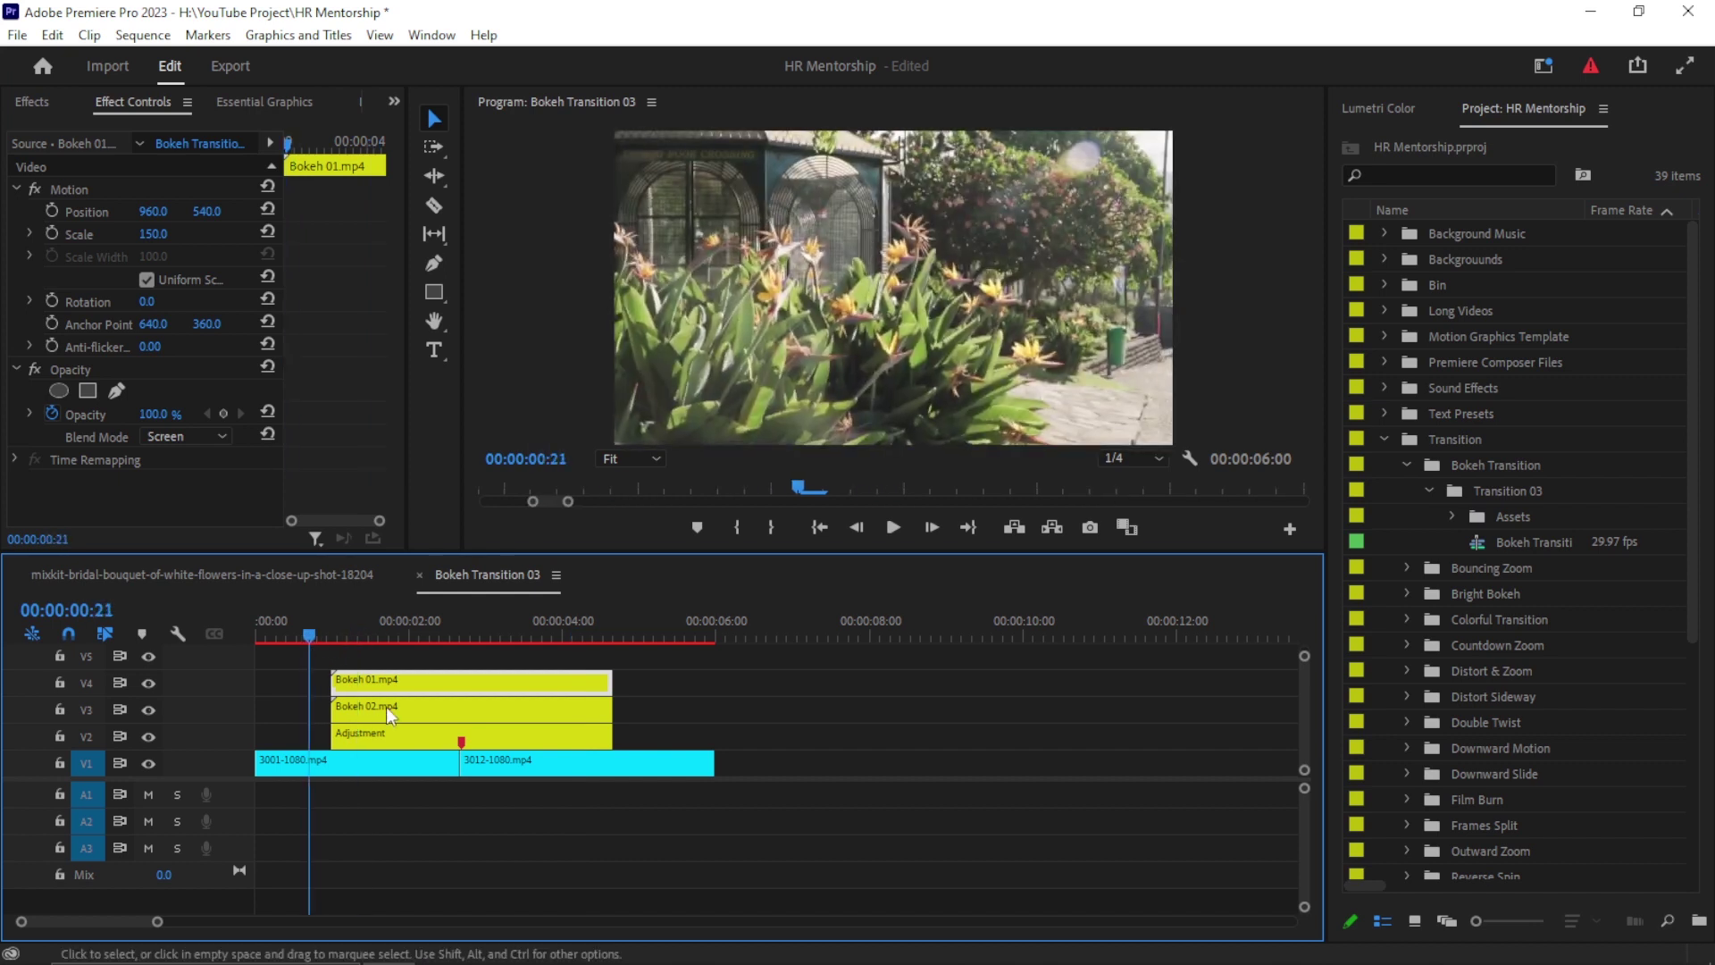
# Copy only the Adjustment layer from Bokeh Transition 03 over the cut between the two bouquet clips and preview the result.
pyautogui.click(409, 733)
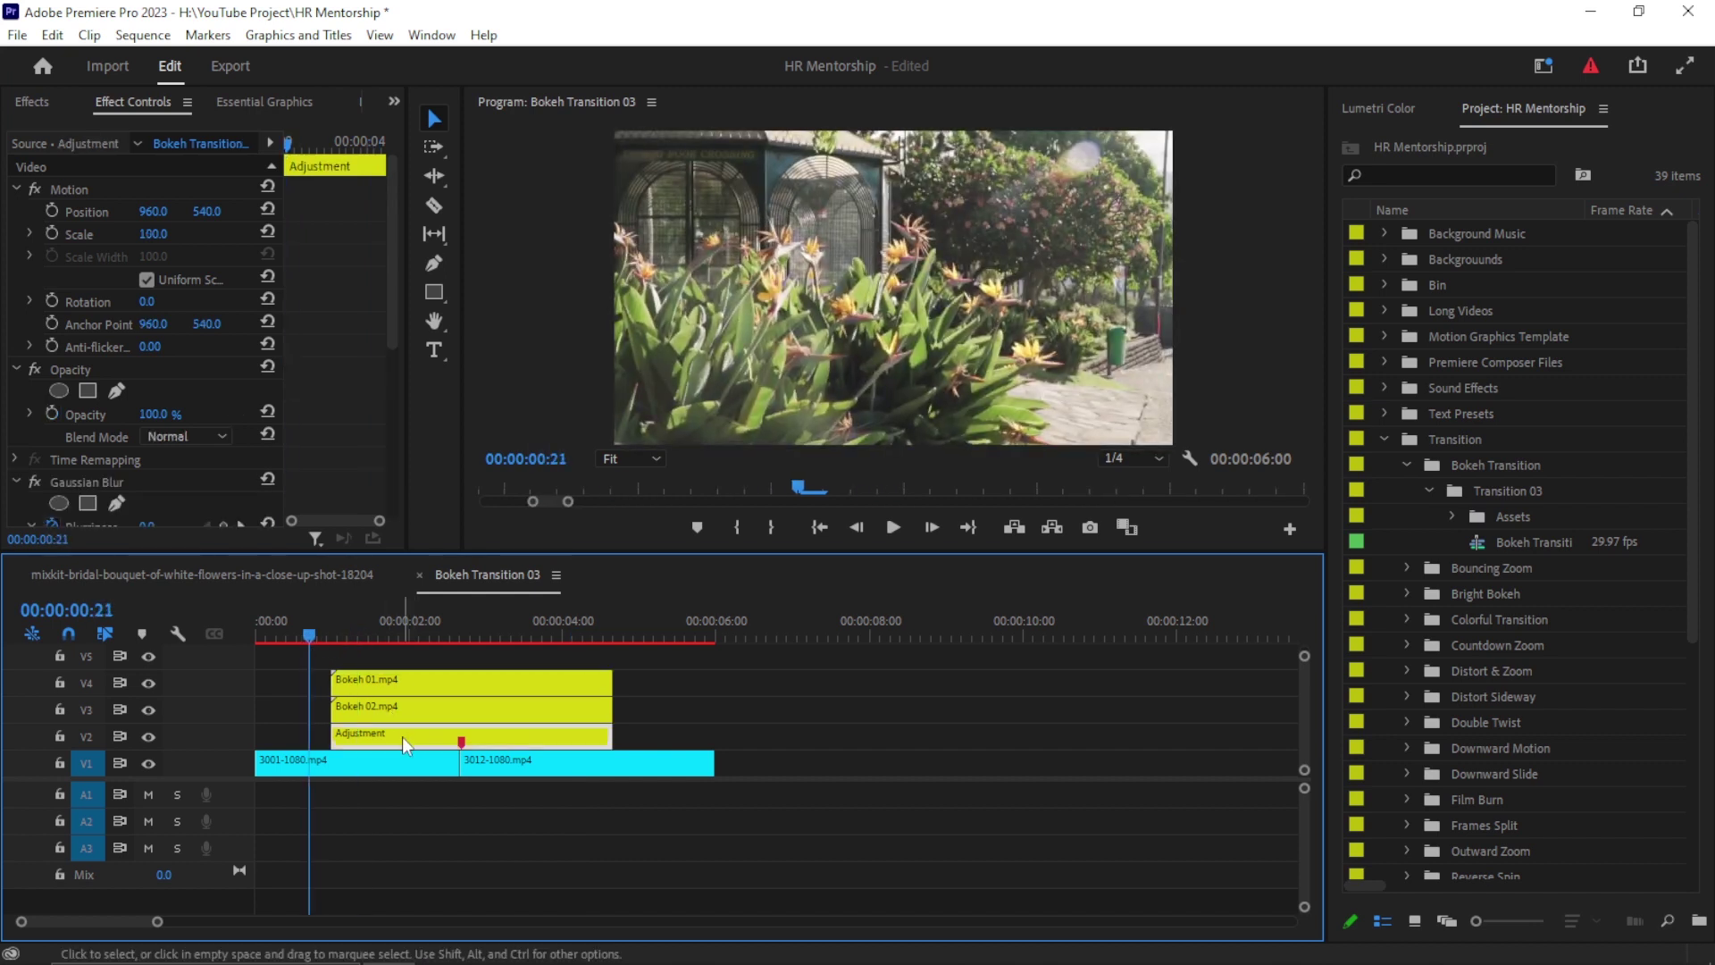
pyautogui.moveTo(402, 737); pyautogui.dragTo(680, 738)
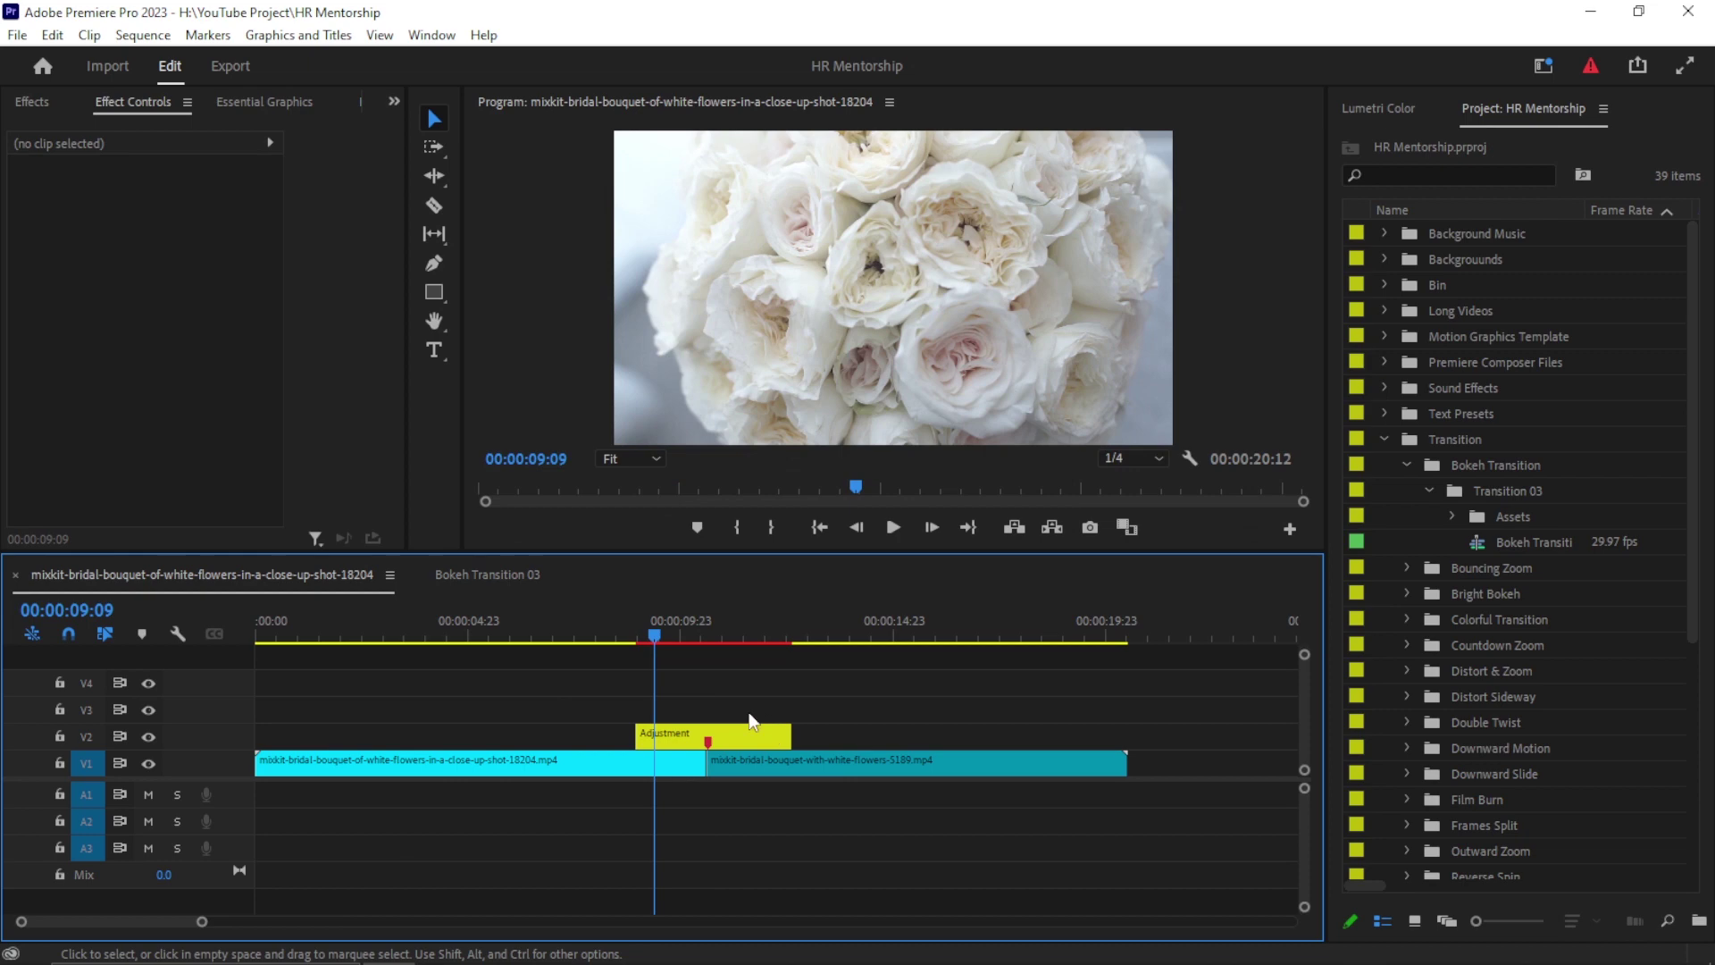
pyautogui.click(619, 636)
pyautogui.press('space')
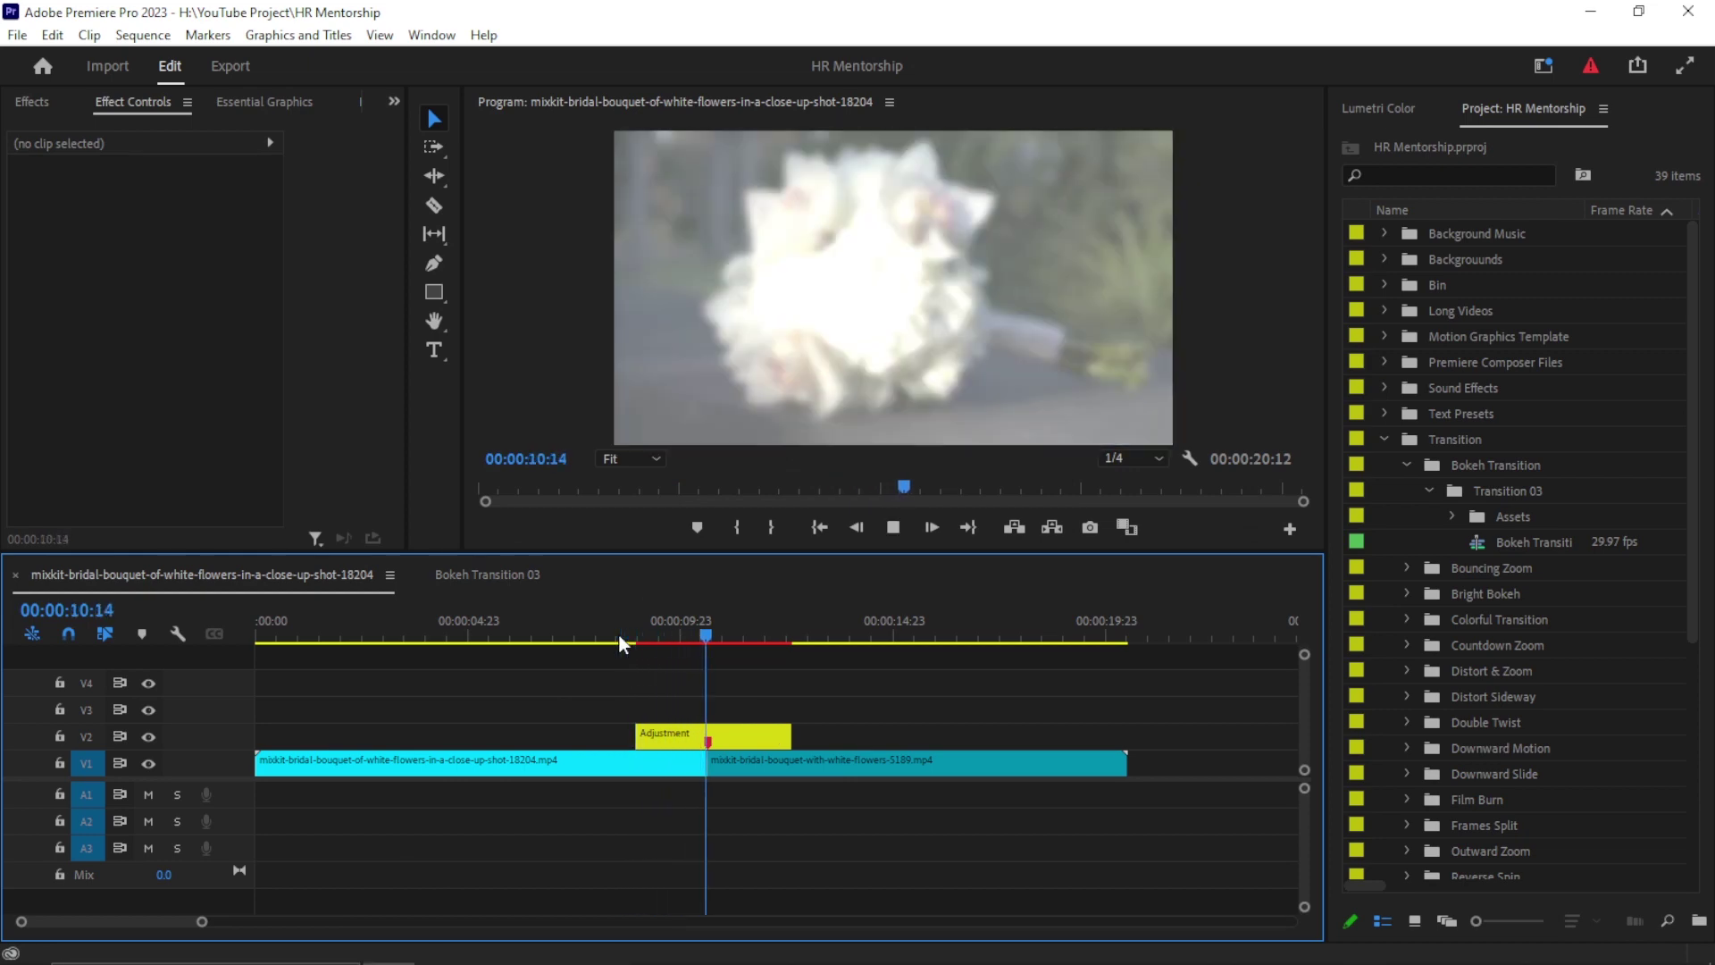
pyautogui.press('space')
pyautogui.click(618, 632)
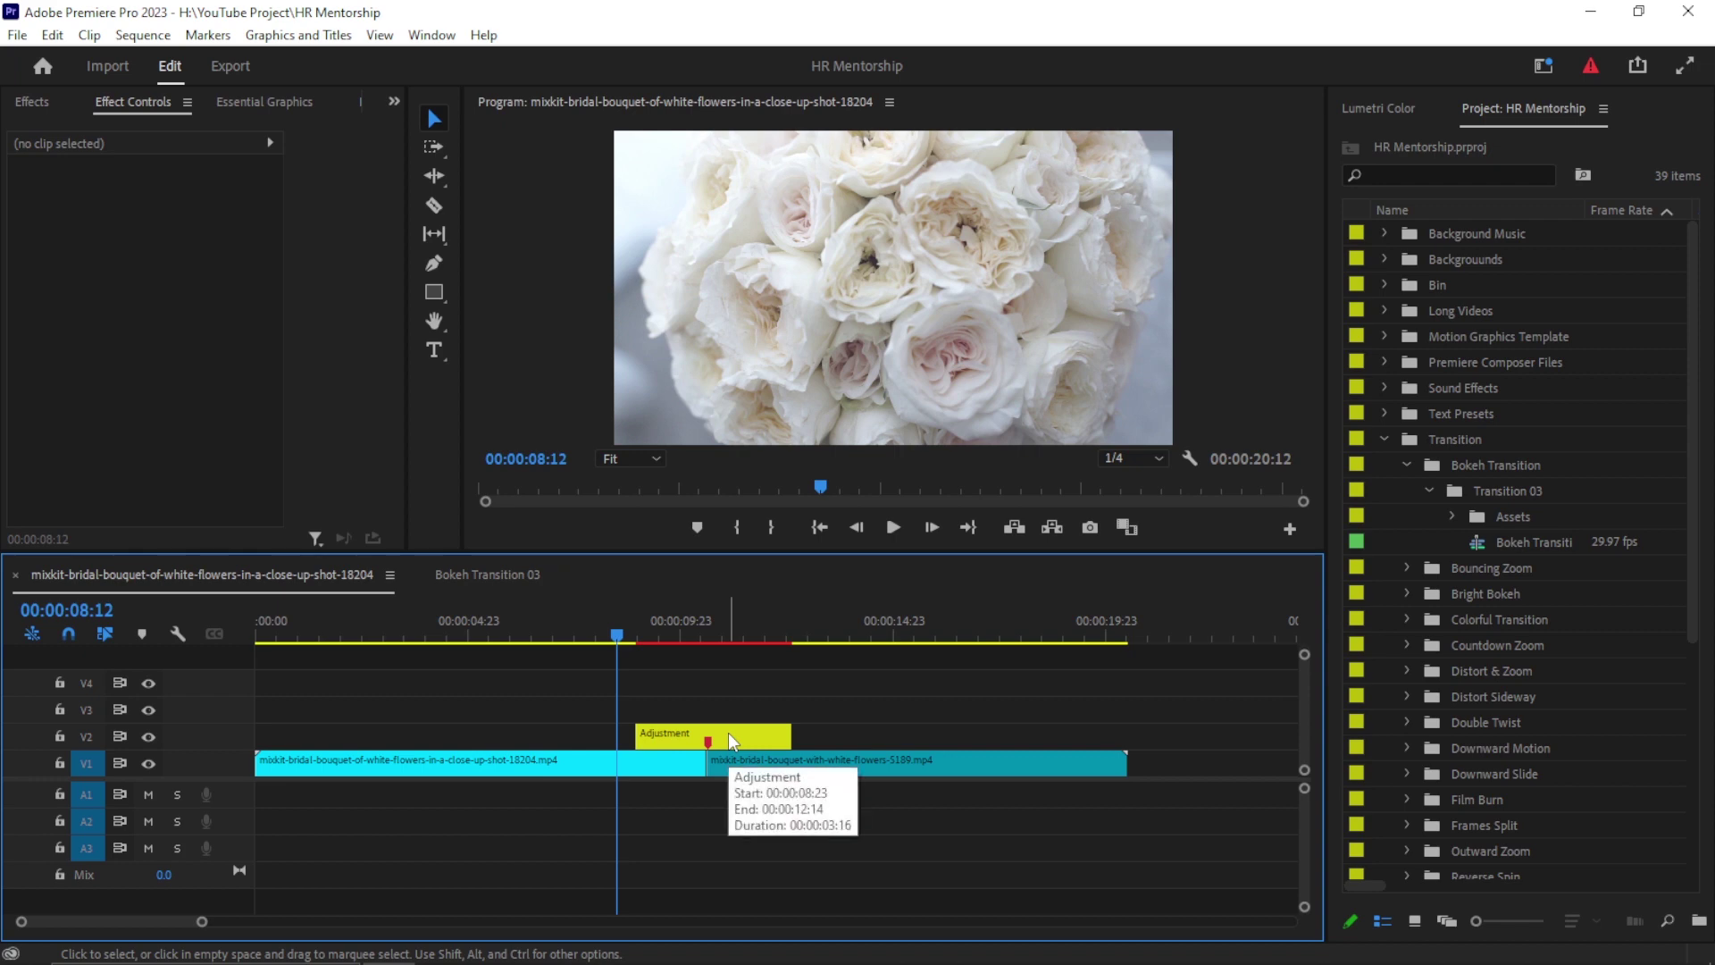
pyautogui.click(893, 528)
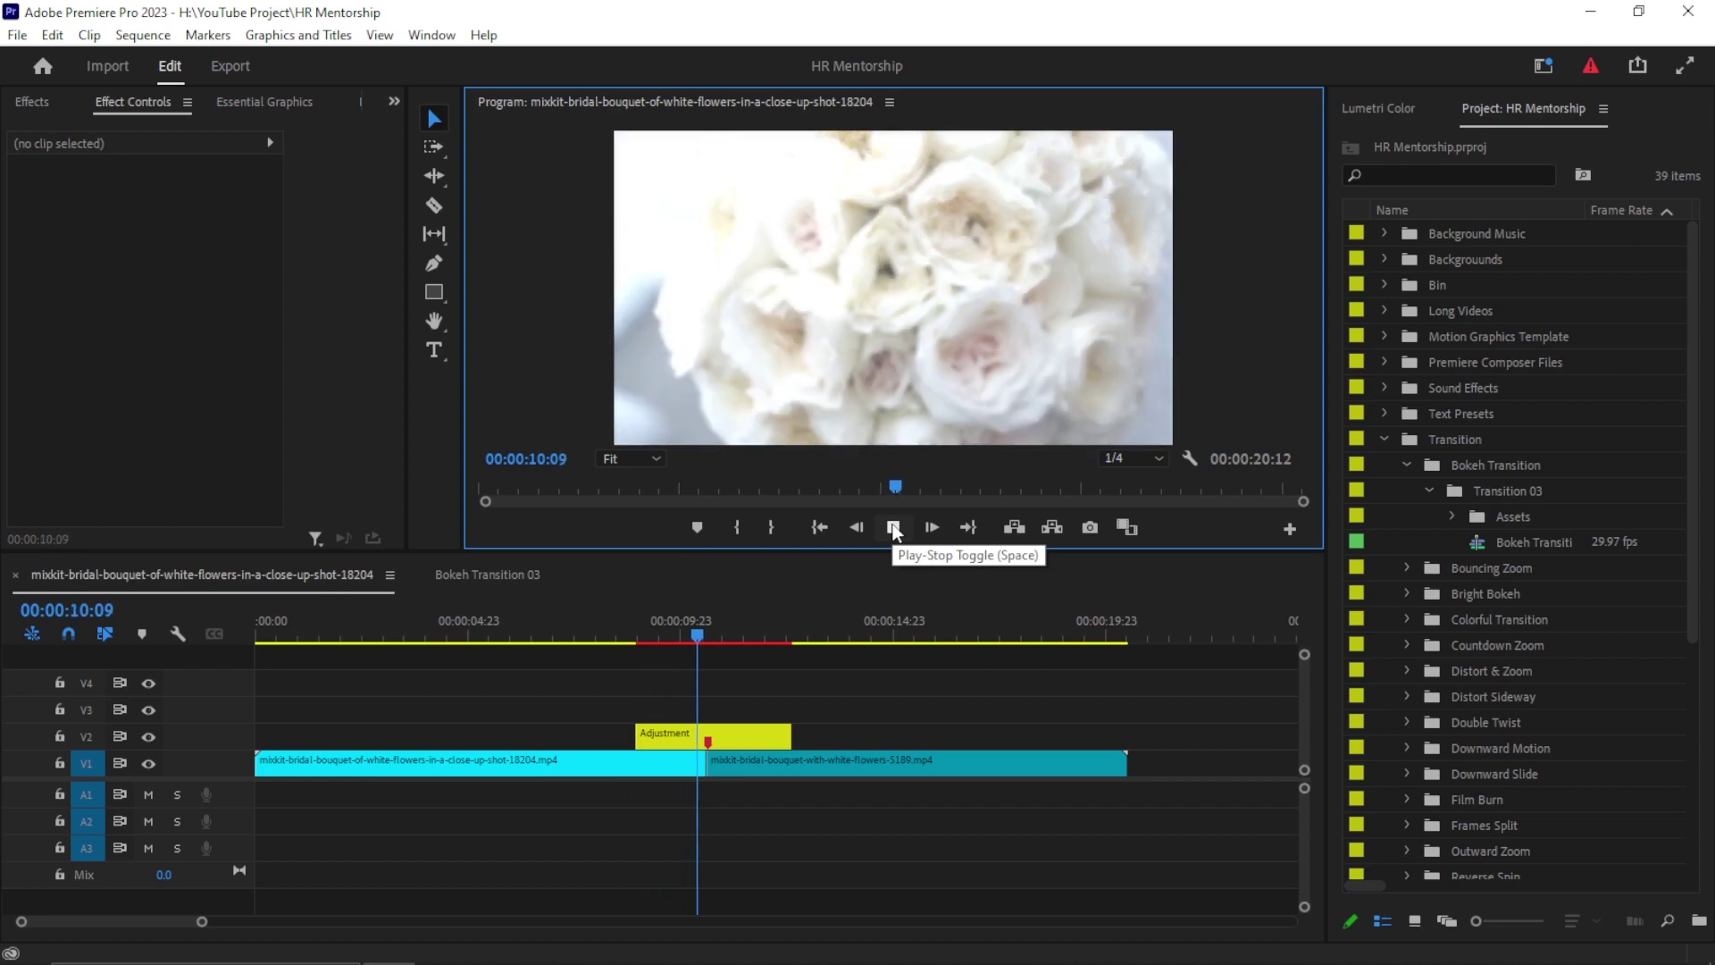
pyautogui.click(894, 528)
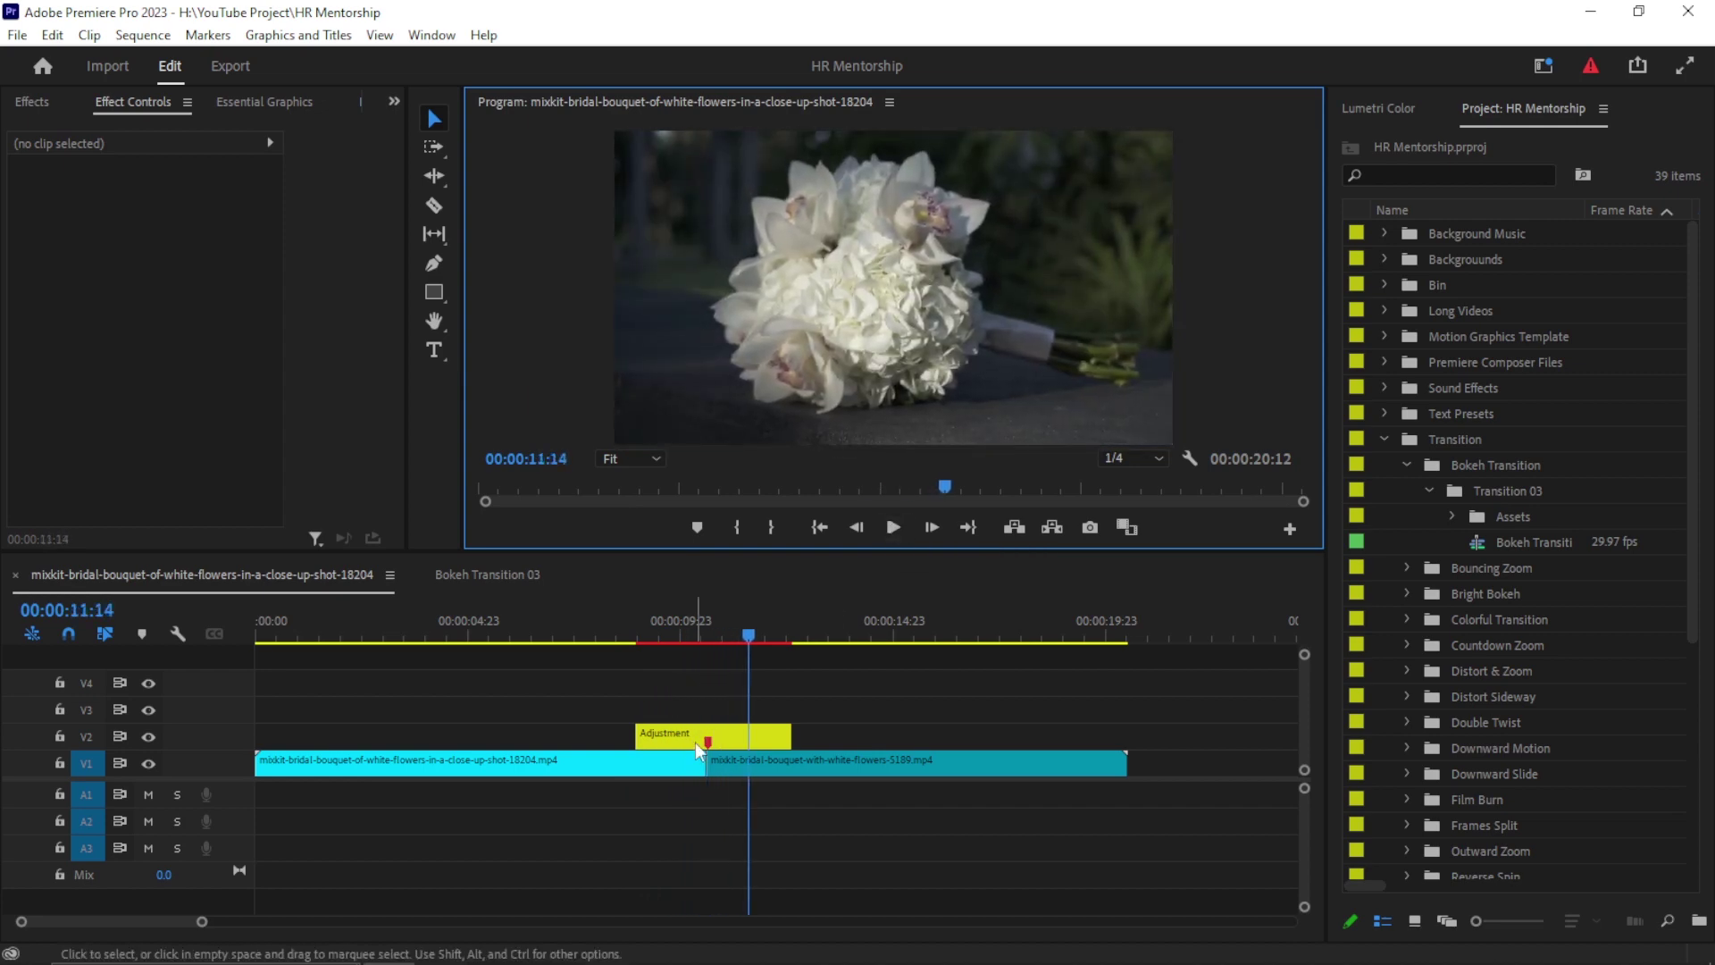
# Delete the Adjustment layer from above the two bouquet clips.
pyautogui.click(701, 740)
pyautogui.press('Delete')
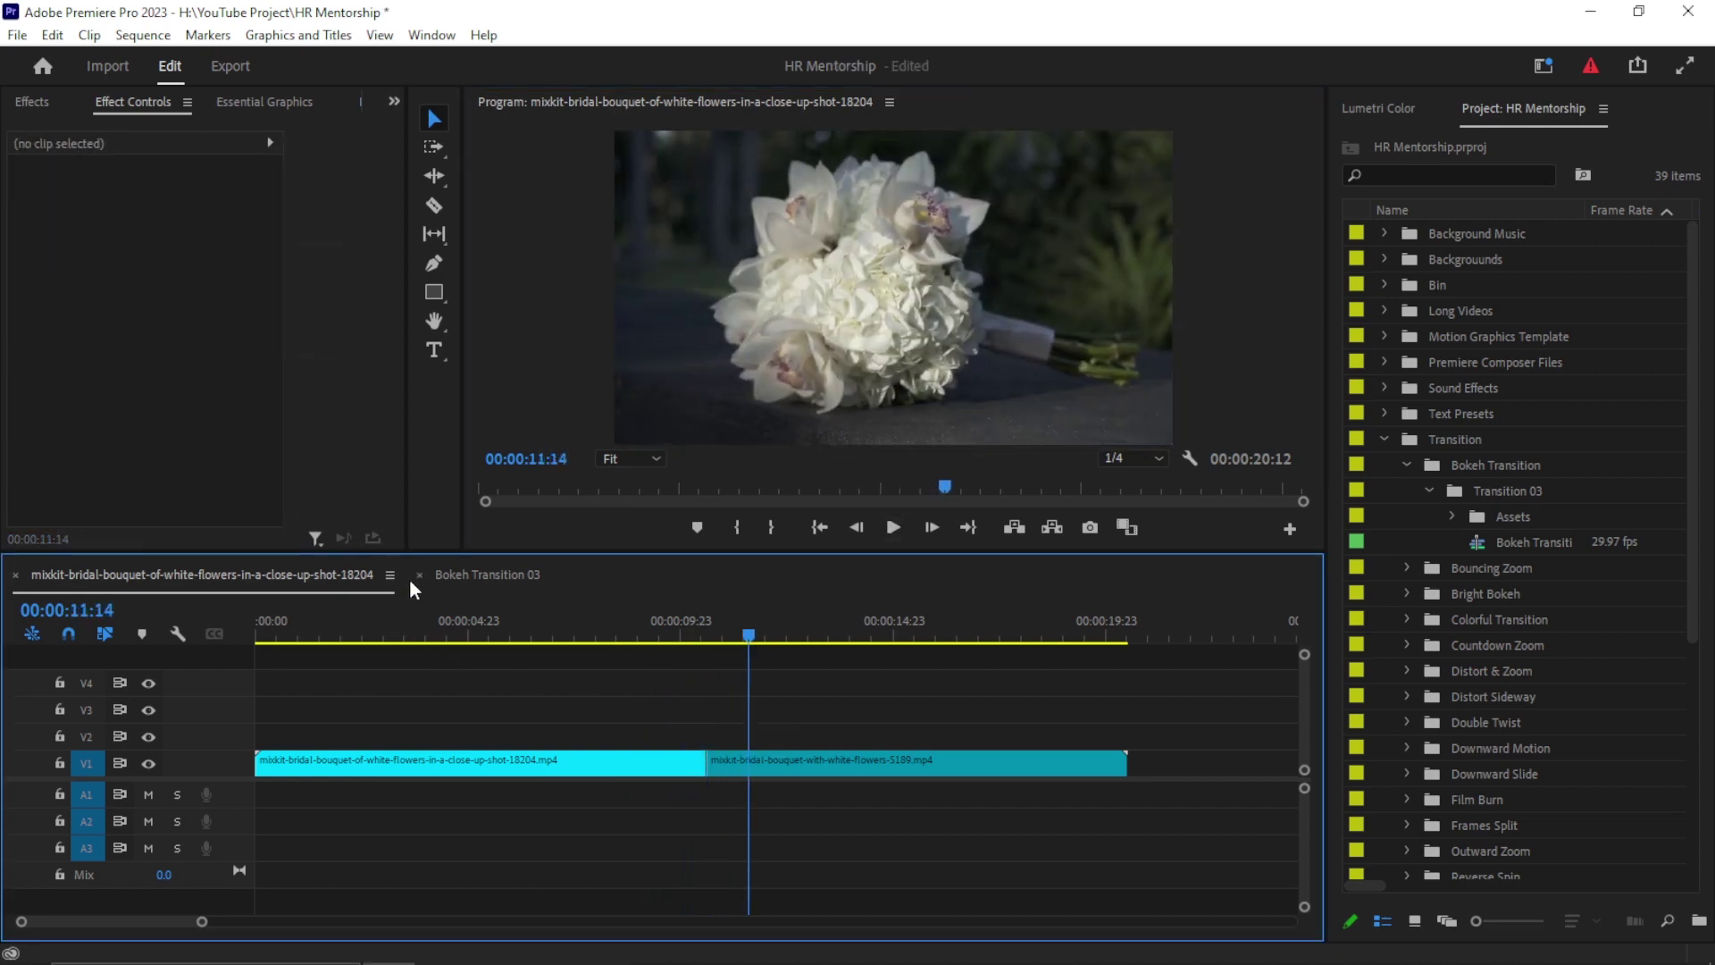
# Close the Bokeh Transition 03 sequence and open the Bounce Transition sequence from the Bouncing Zoom bin.
pyautogui.click(421, 574)
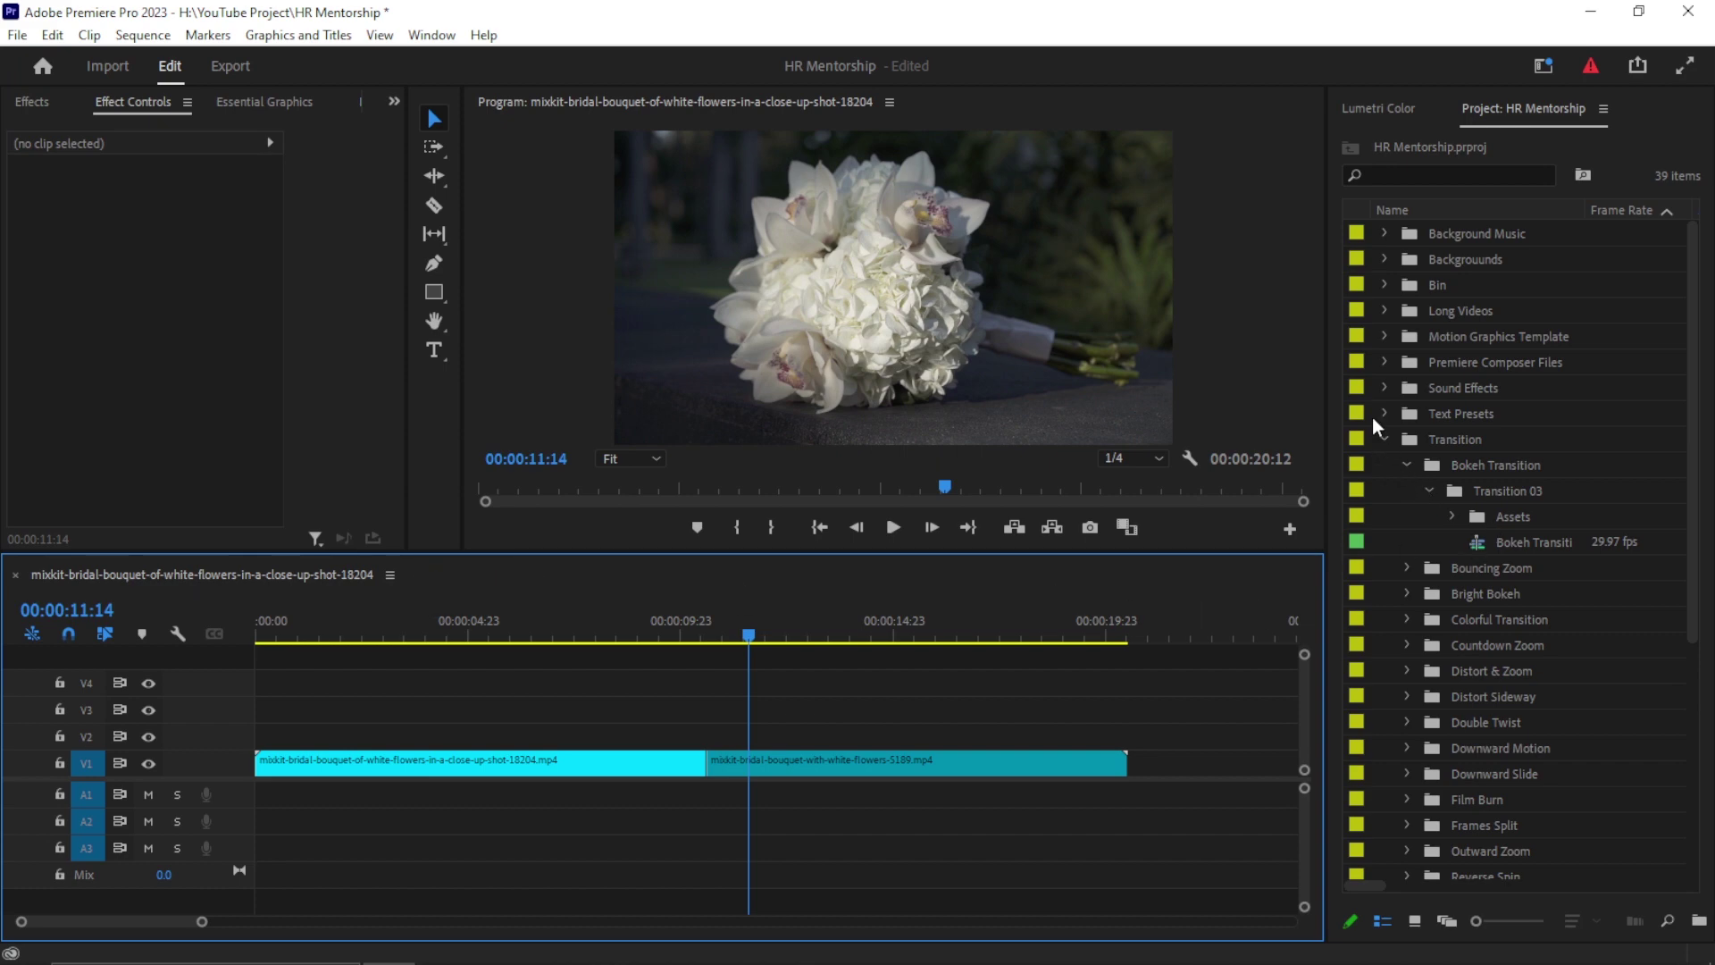
pyautogui.click(1382, 439)
pyautogui.click(1385, 440)
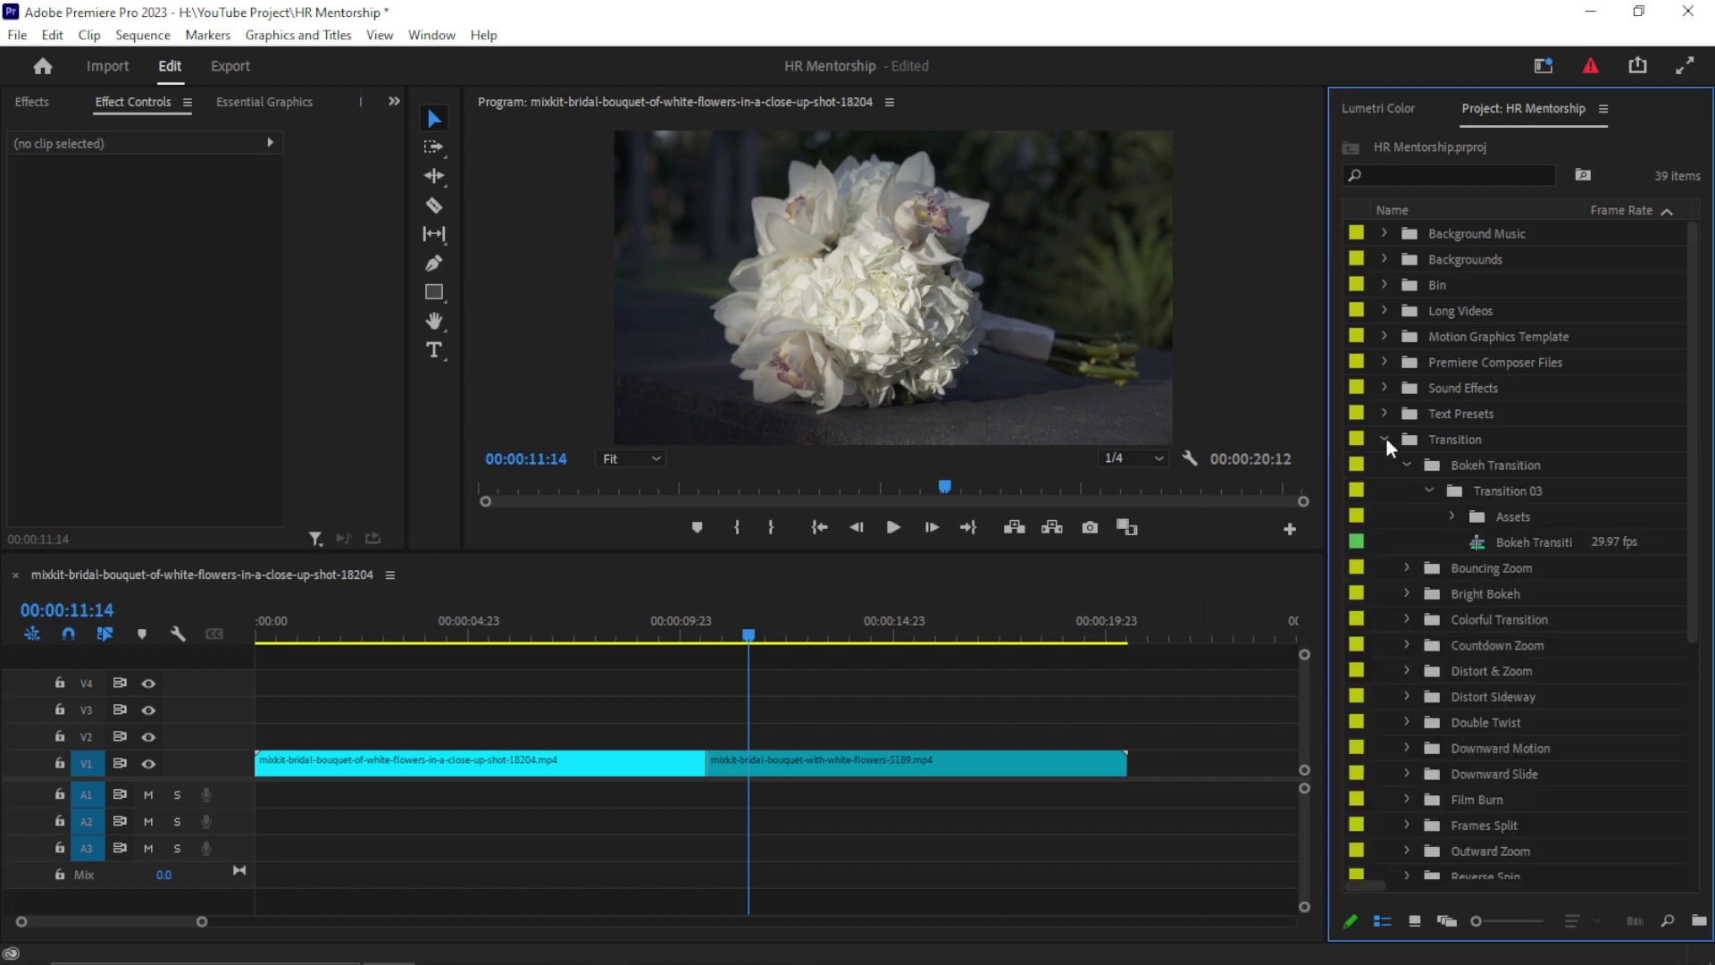
pyautogui.click(1407, 465)
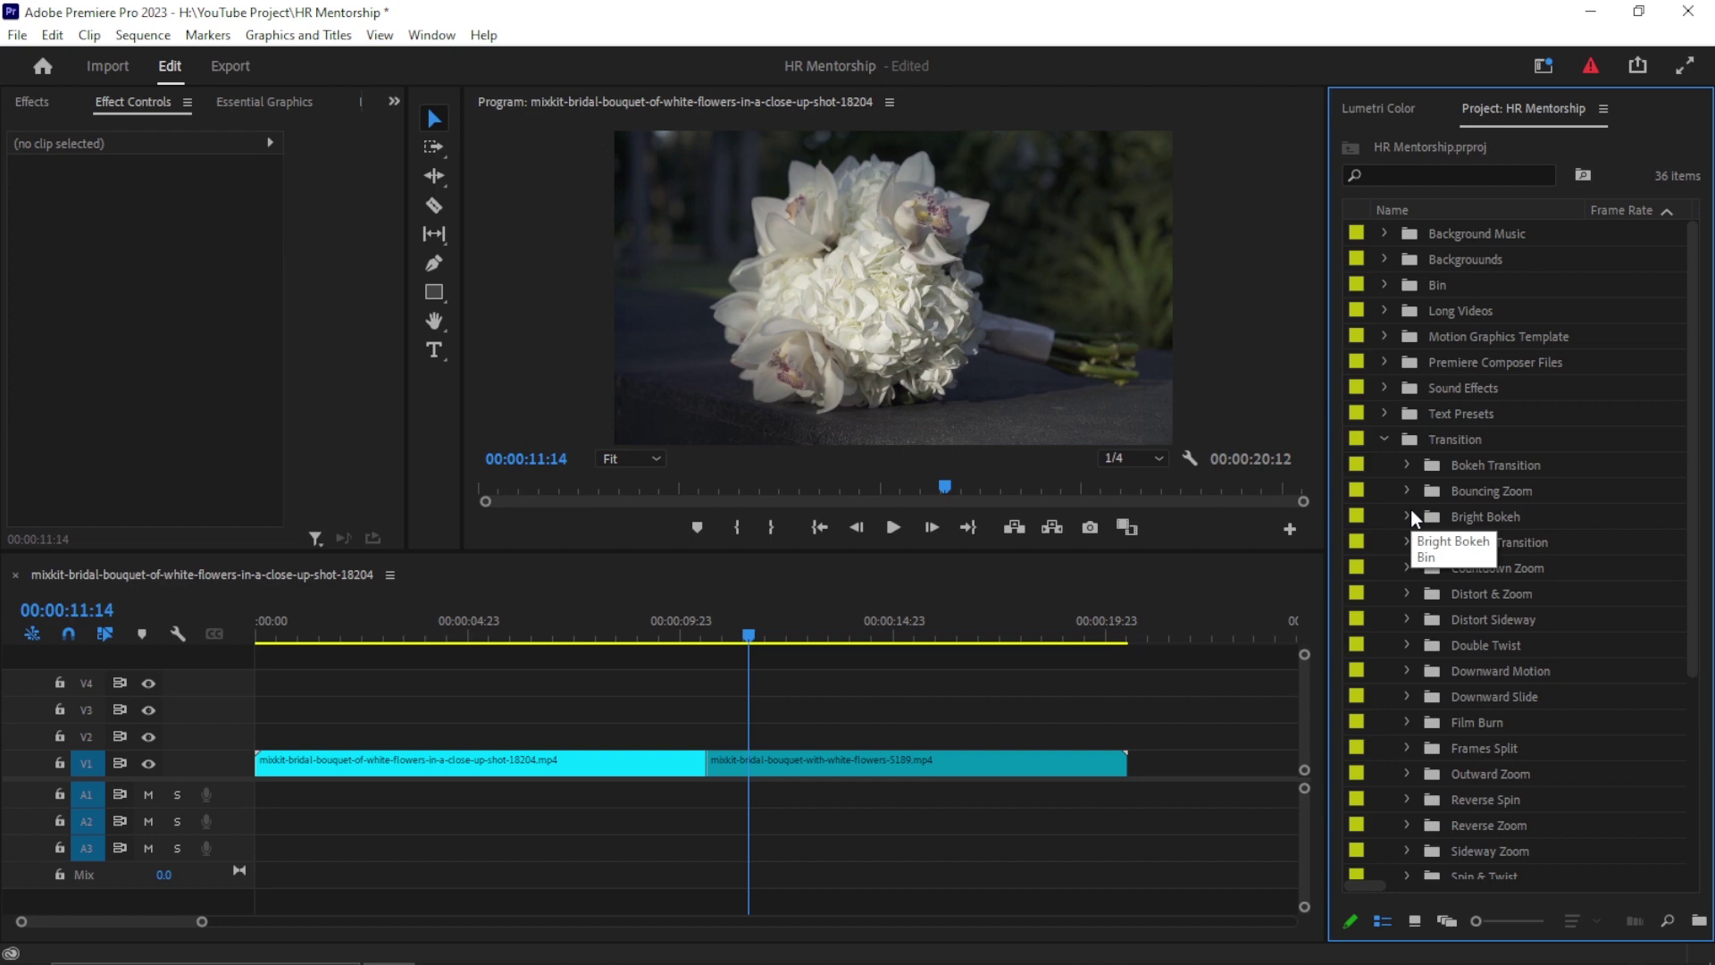
pyautogui.click(1409, 489)
pyautogui.doubleClick(1457, 550)
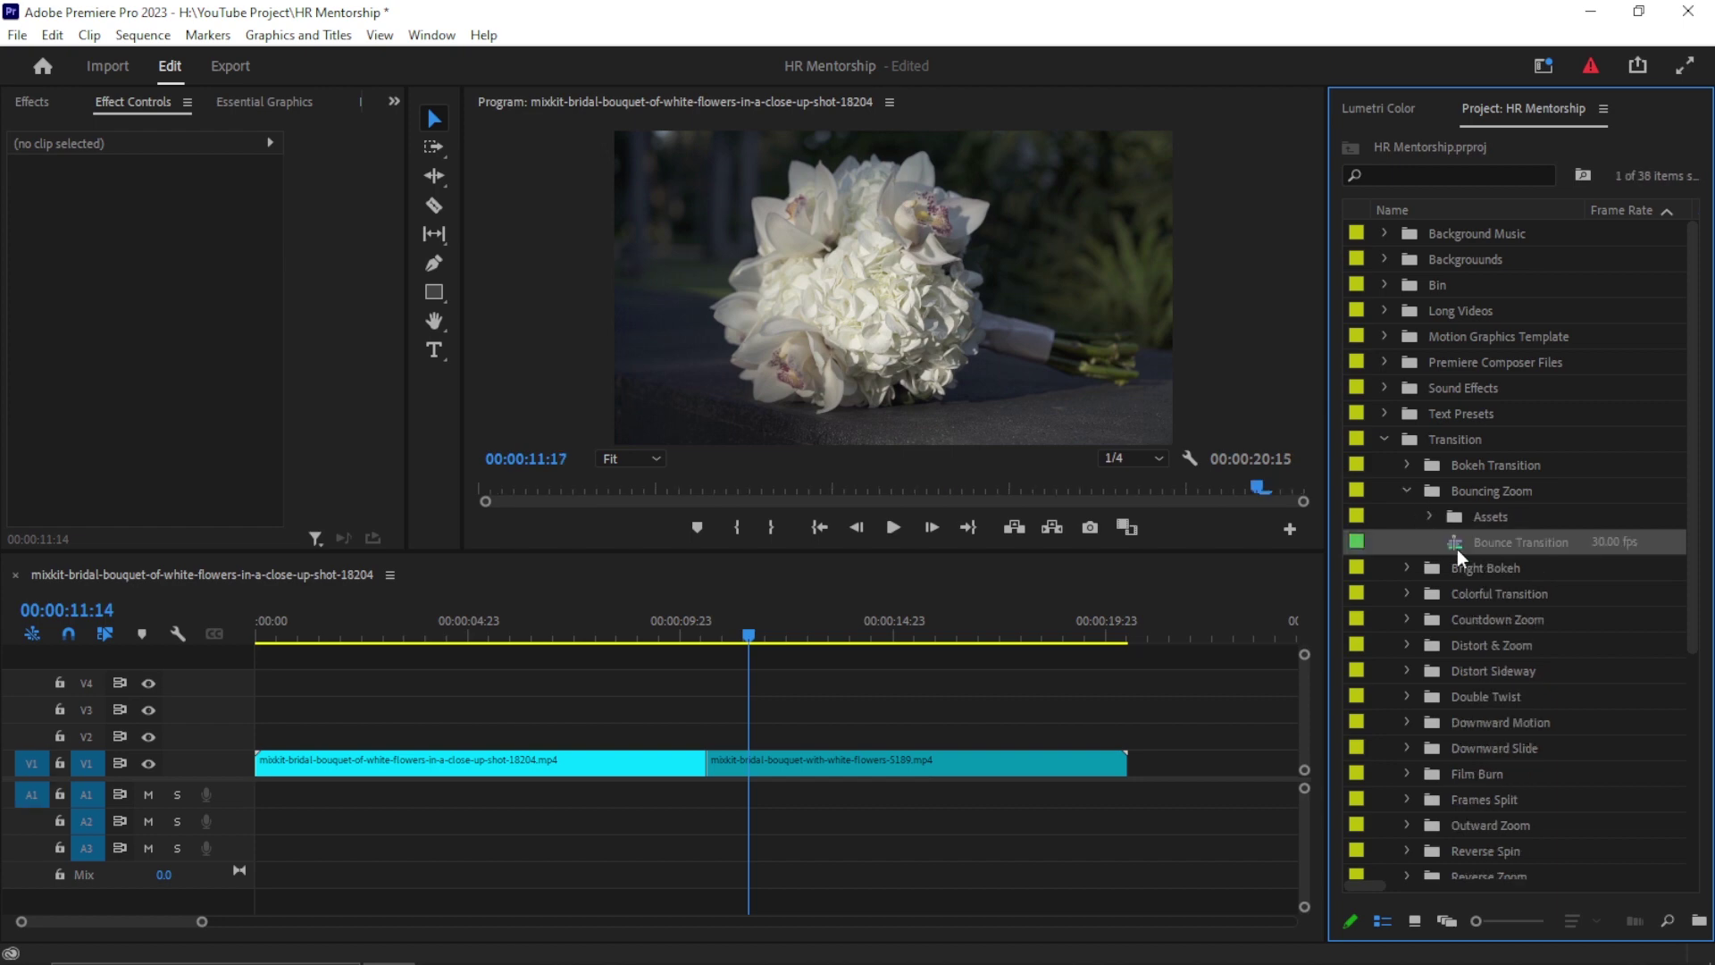
# Turn on the visibility of tracks V2 to V4 in the Bounce Transition sequence and preview the transition.
pyautogui.click(148, 745)
pyautogui.click(148, 772)
pyautogui.click(149, 798)
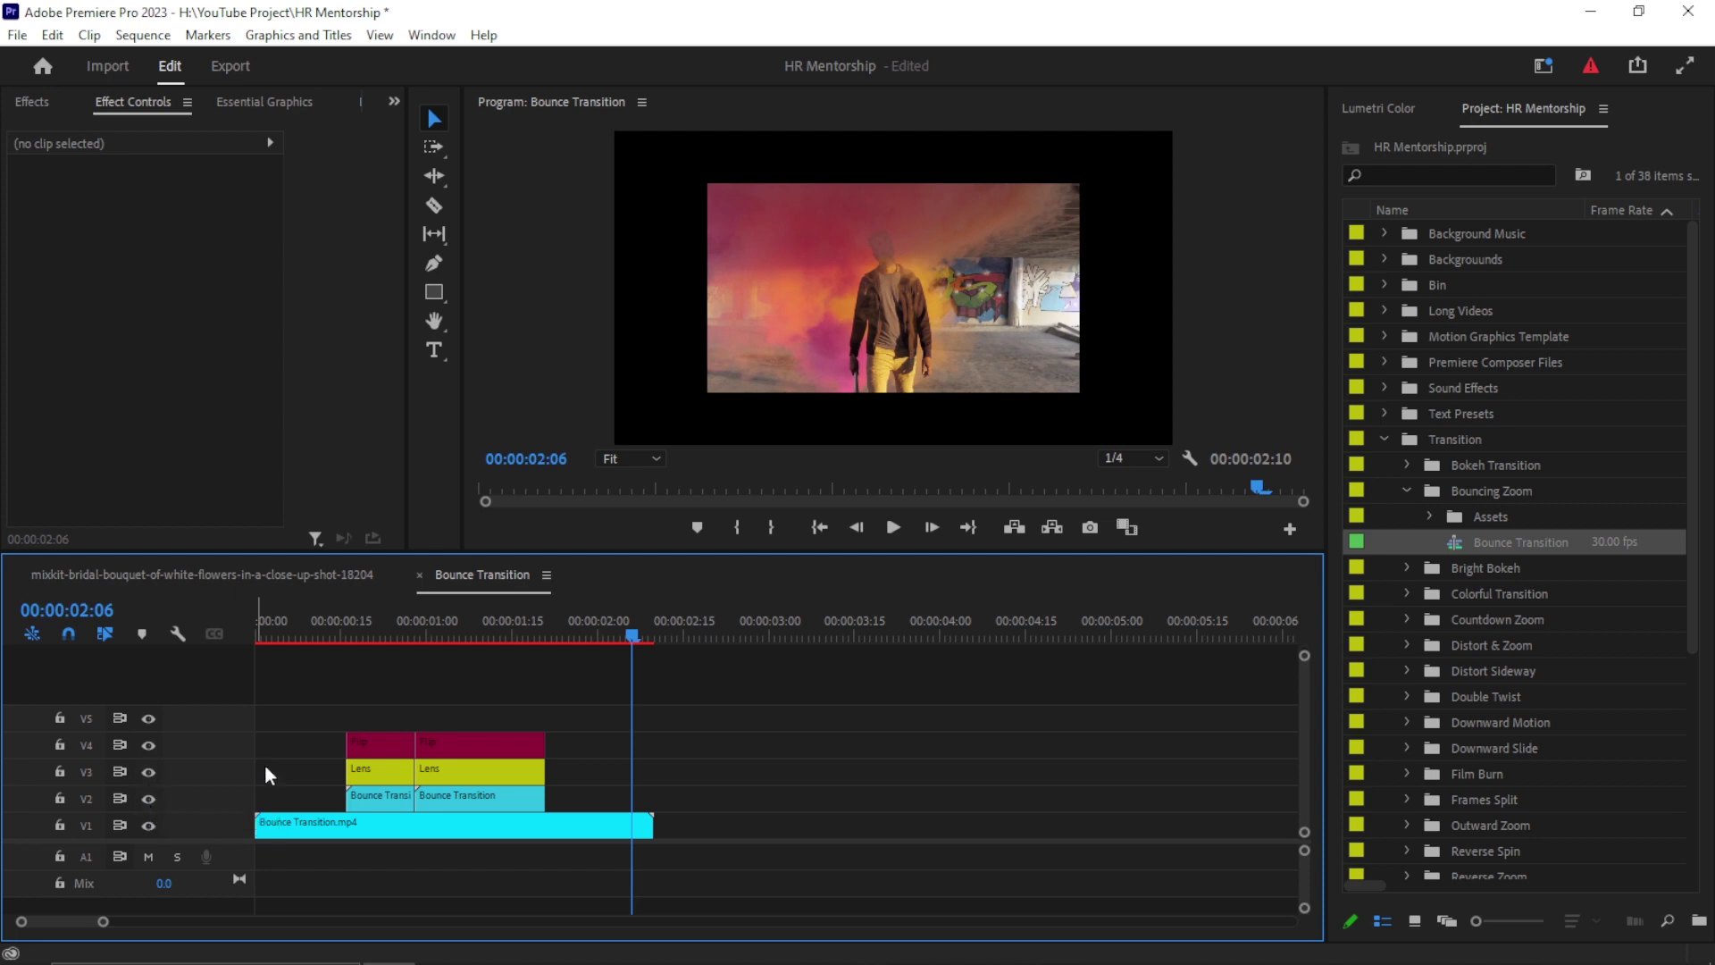
pyautogui.moveTo(313, 633); pyautogui.dragTo(576, 806)
pyautogui.click(420, 729)
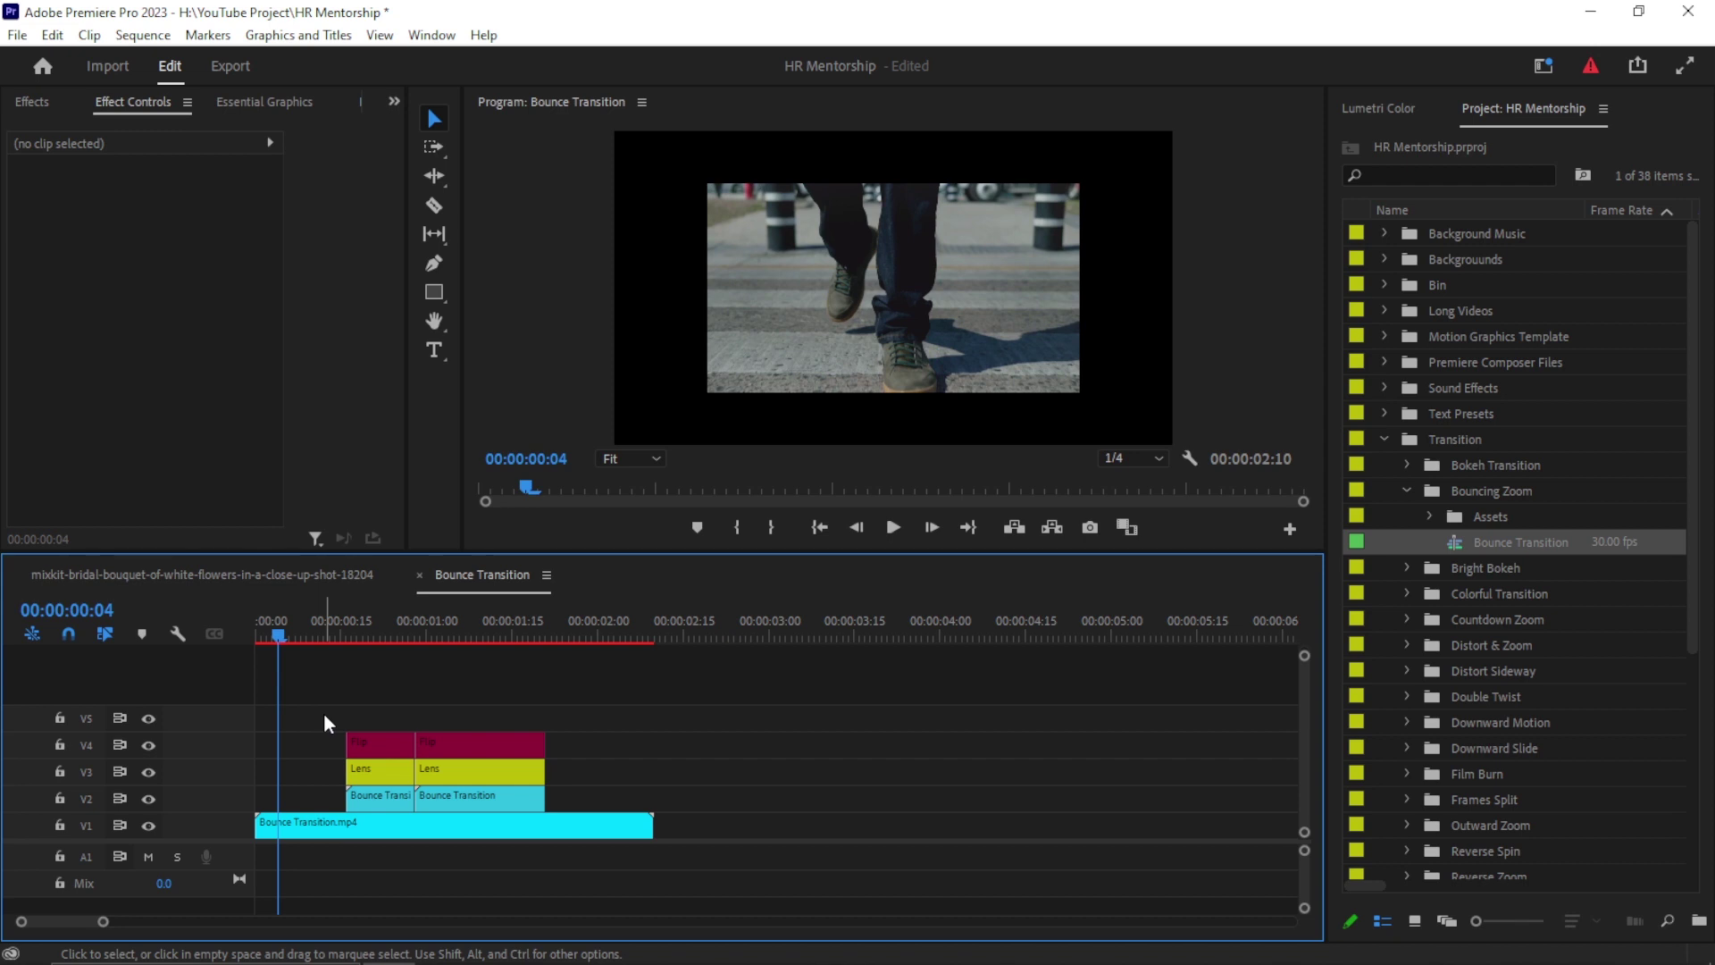
# Copy the V2 to V4 layers of Bounce Transition over the cut between the two bouquet clips and play back the result.
pyautogui.moveTo(323, 711); pyautogui.dragTo(724, 749)
pyautogui.click(685, 636)
pyautogui.click(903, 525)
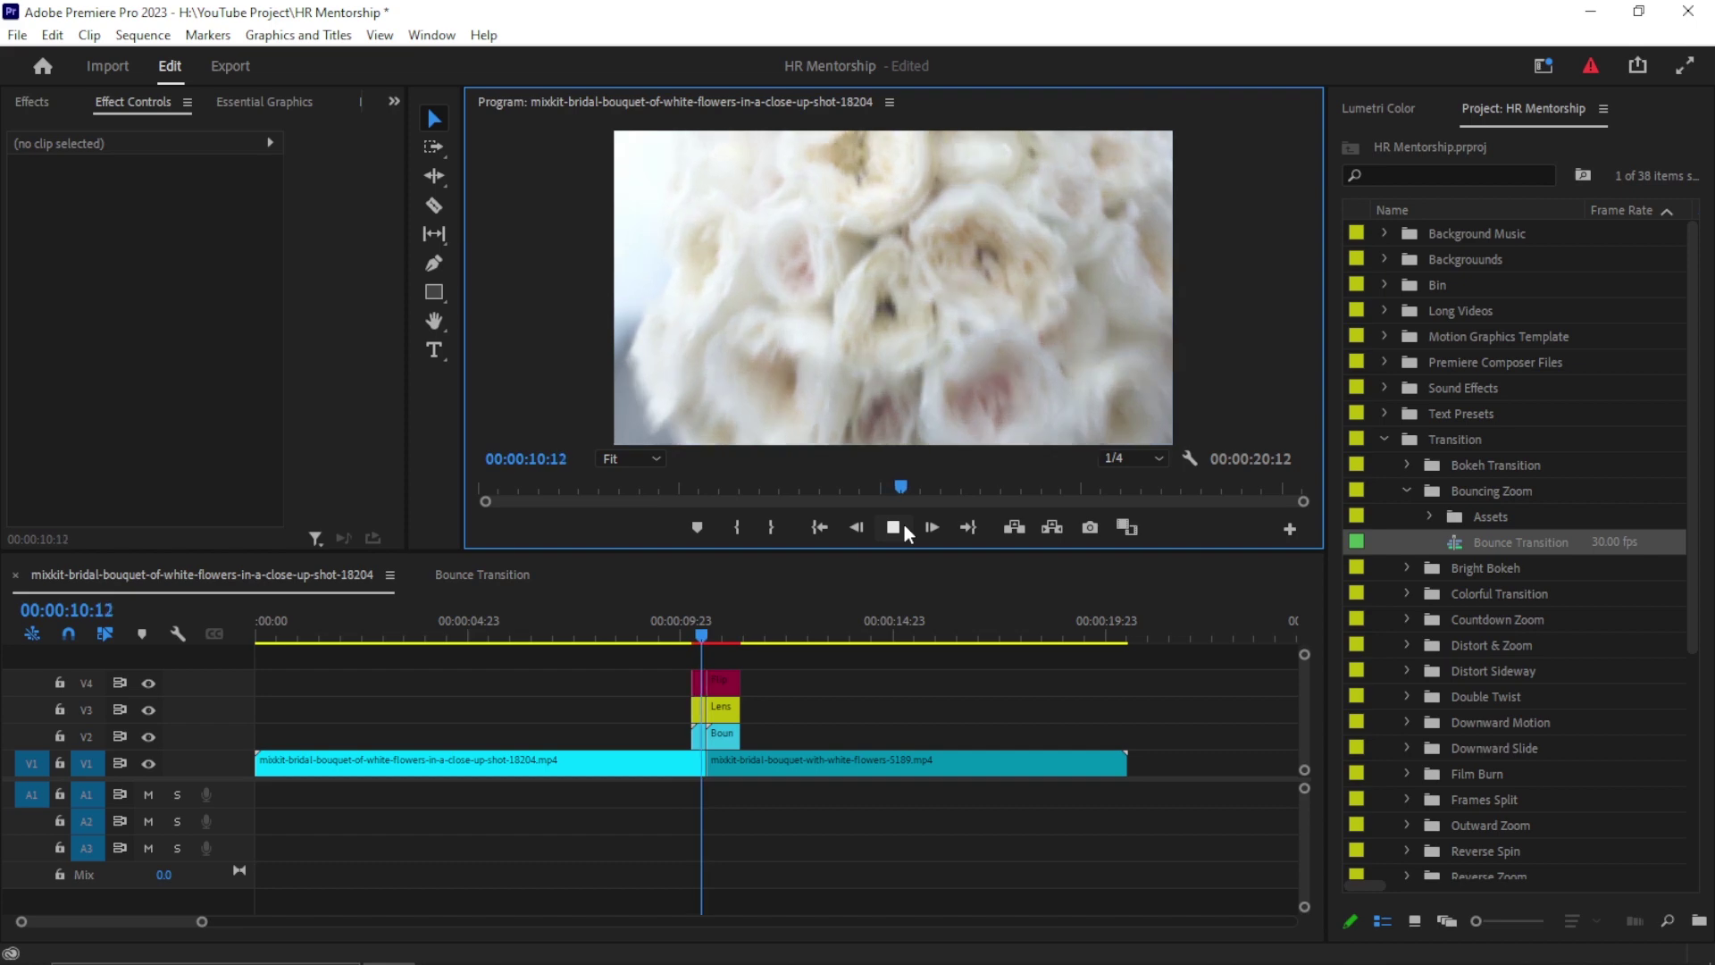
pyautogui.click(897, 522)
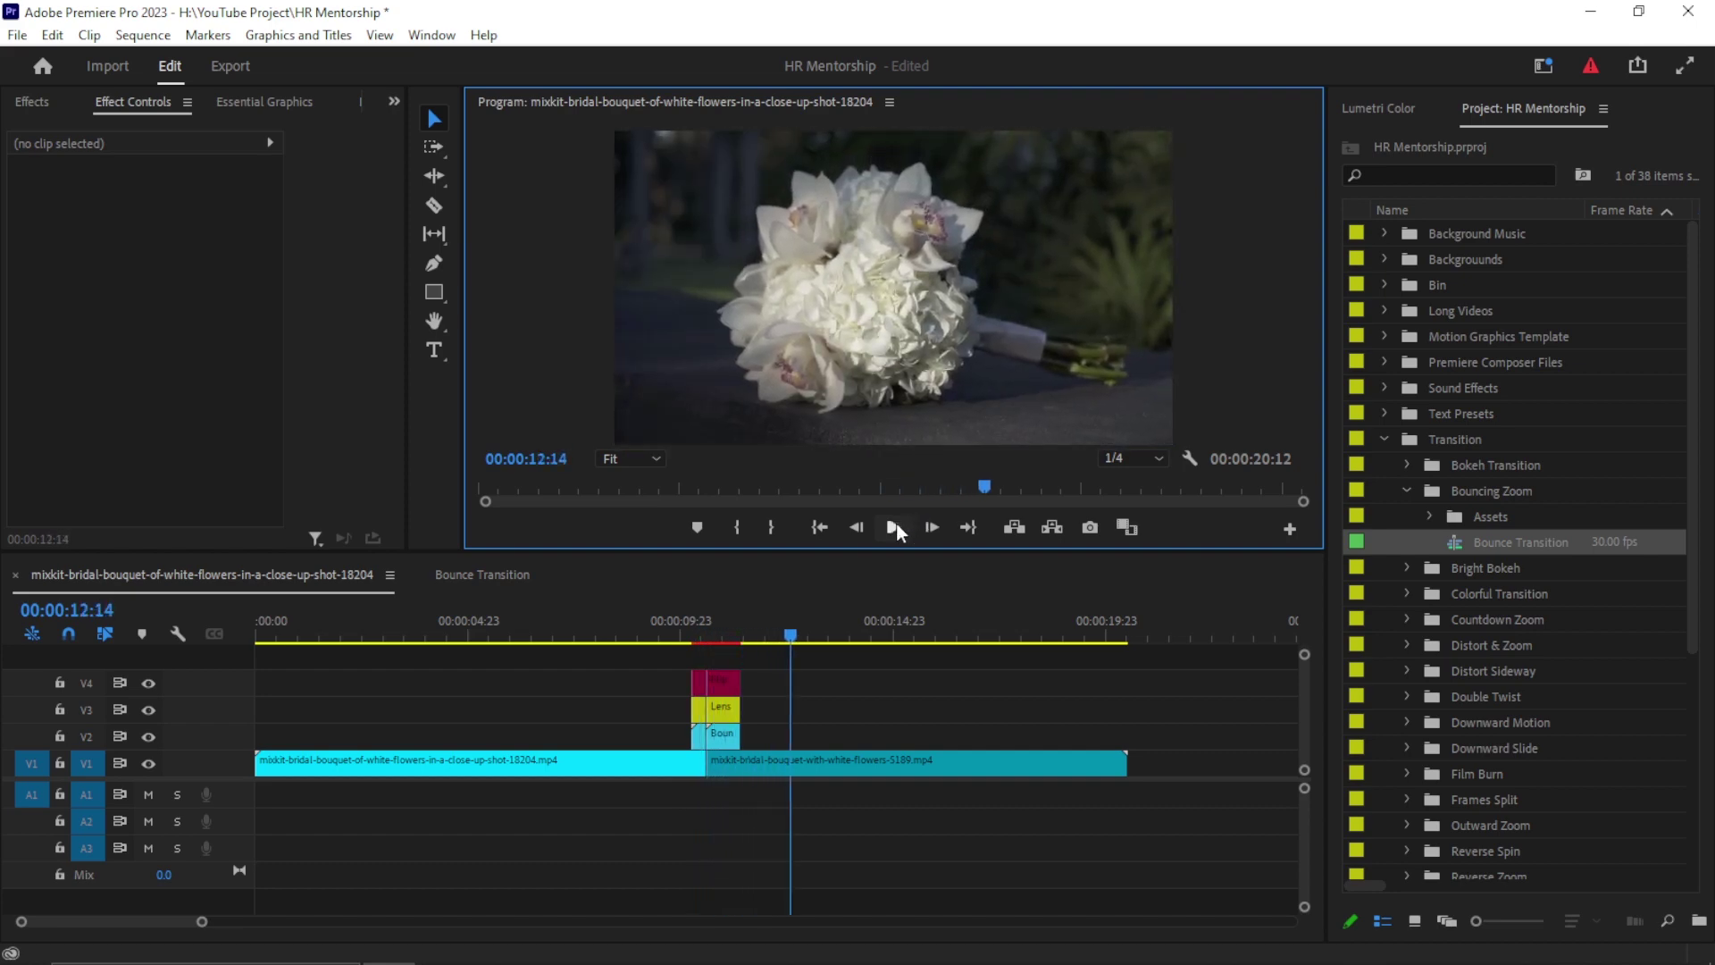
pyautogui.click(623, 625)
pyautogui.click(894, 527)
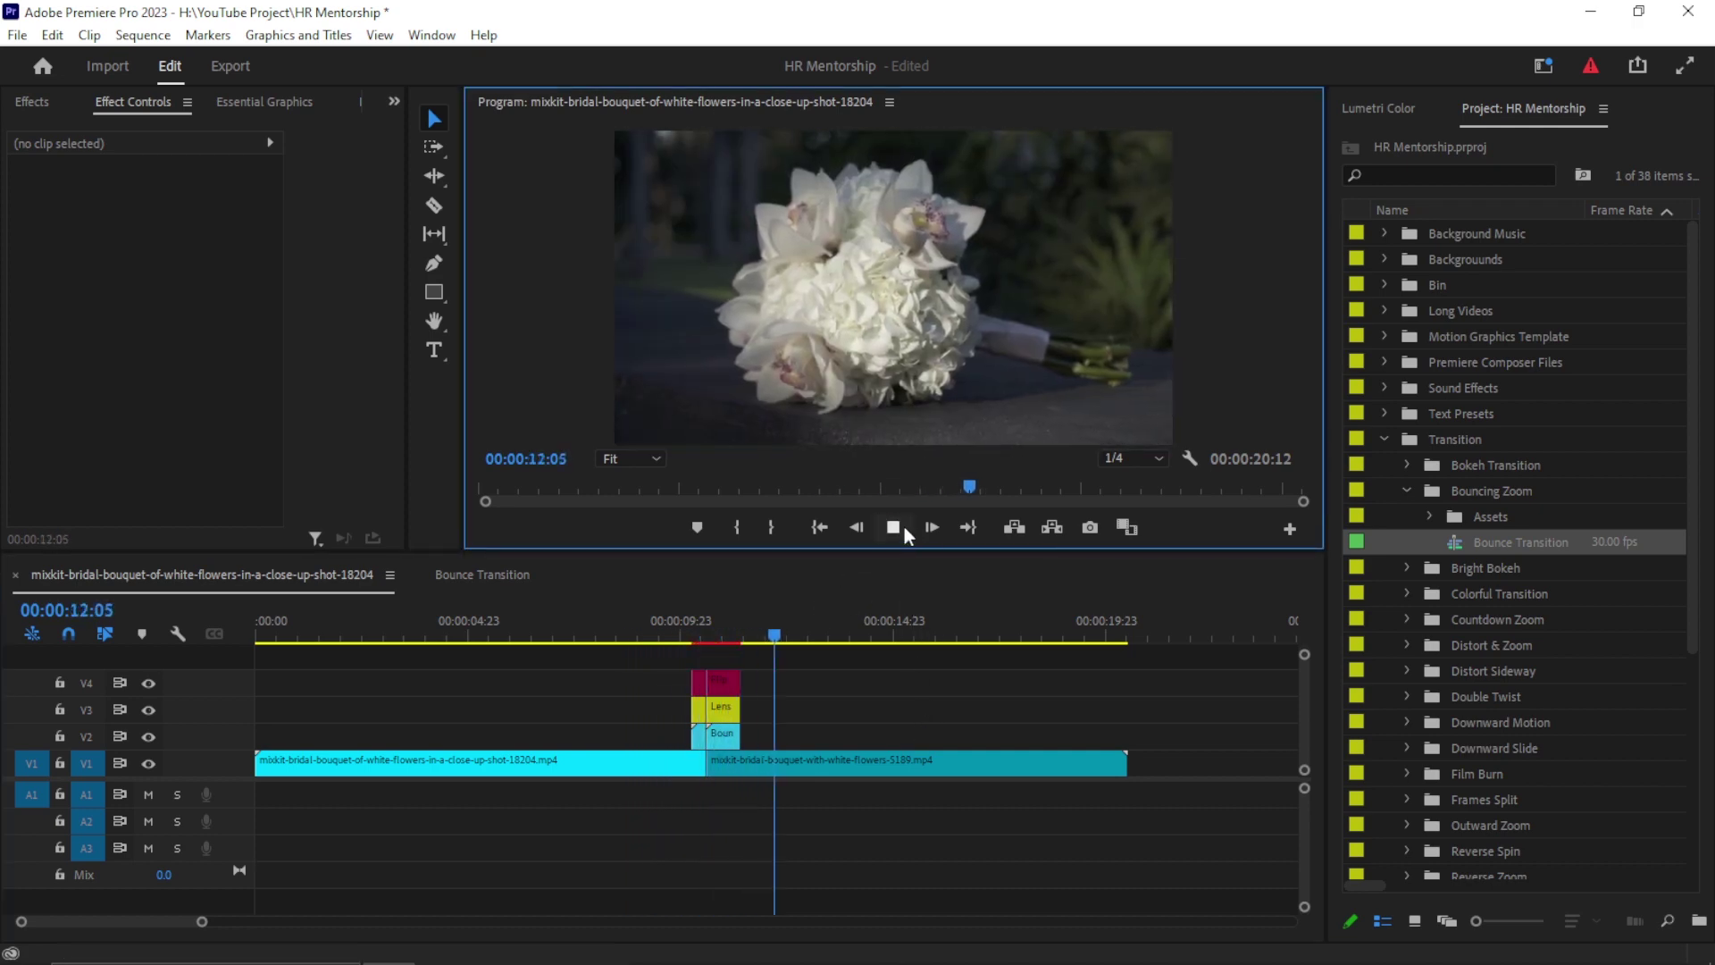
pyautogui.click(894, 528)
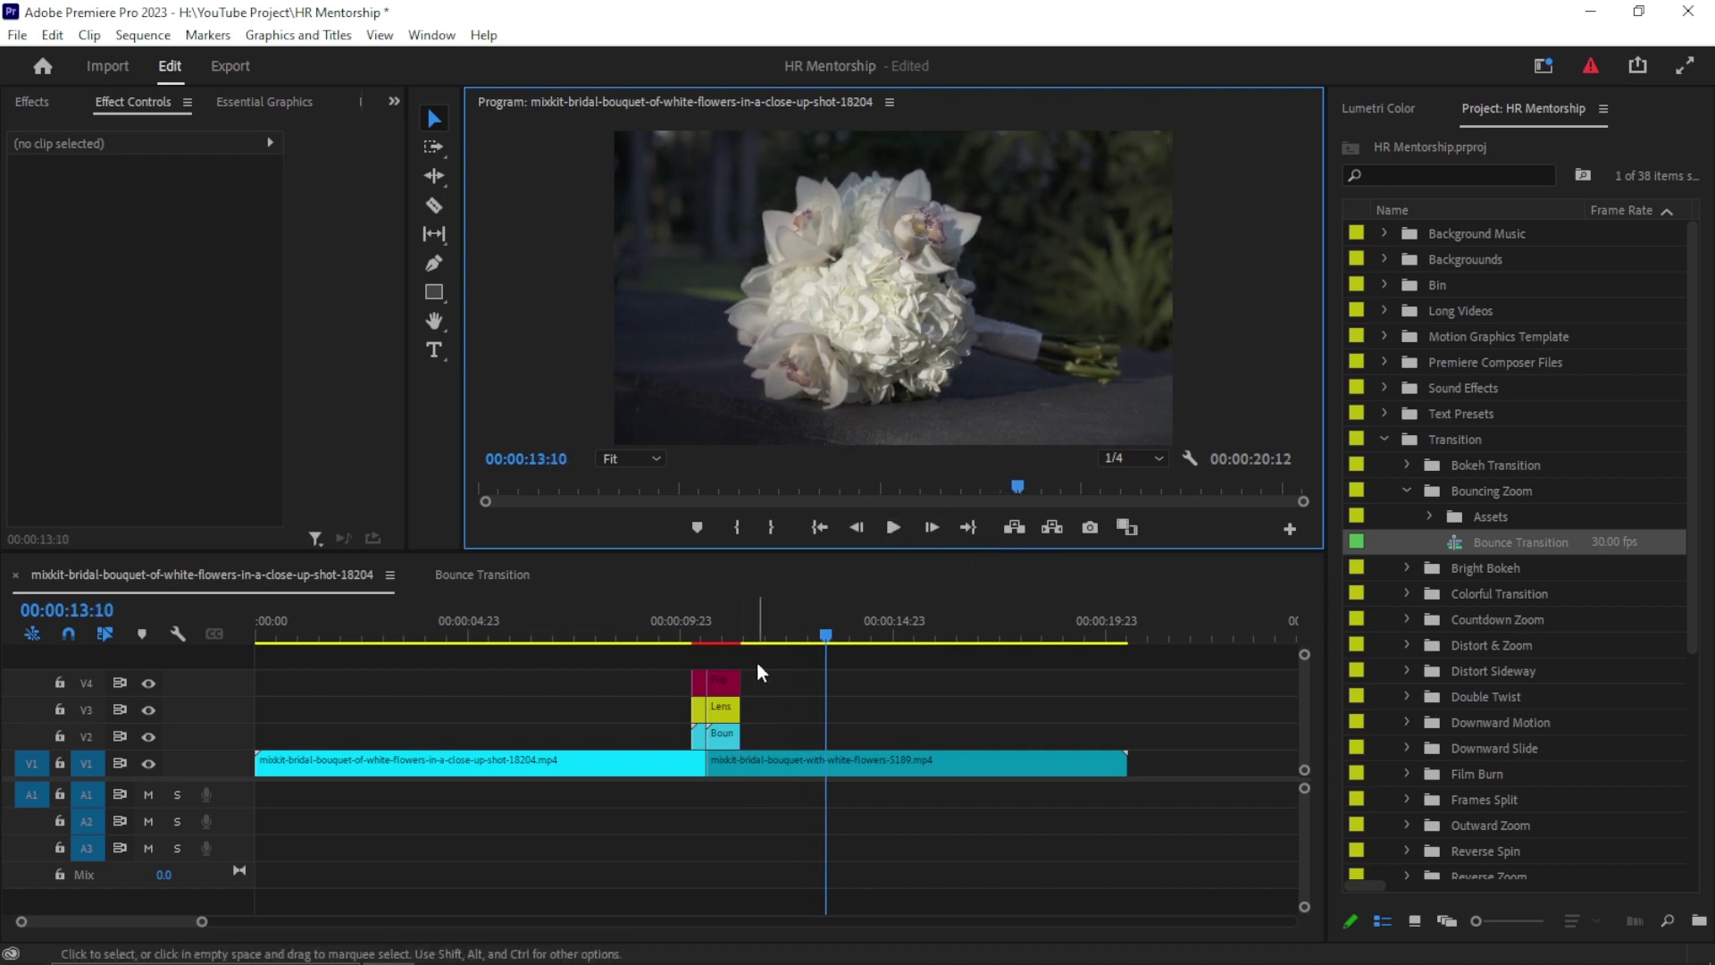
# Delete the bounce transition layers from above the bouquet clips and undo the deletion.
pyautogui.moveTo(770, 658); pyautogui.dragTo(686, 741)
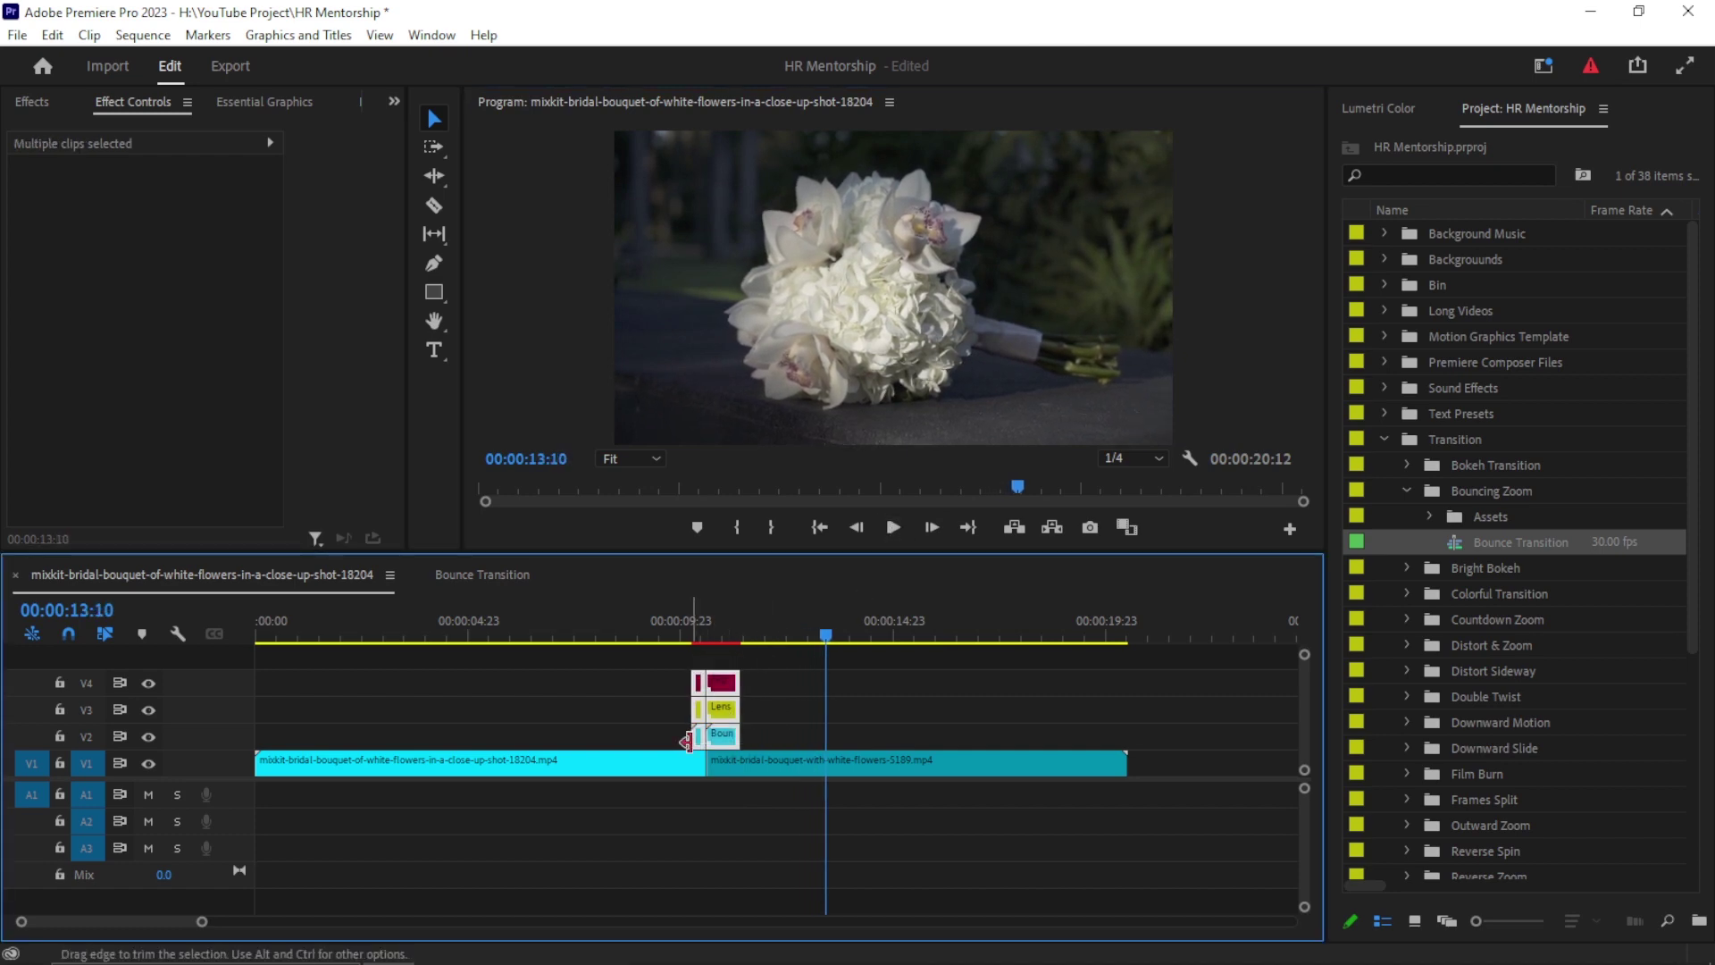
pyautogui.press('Delete')
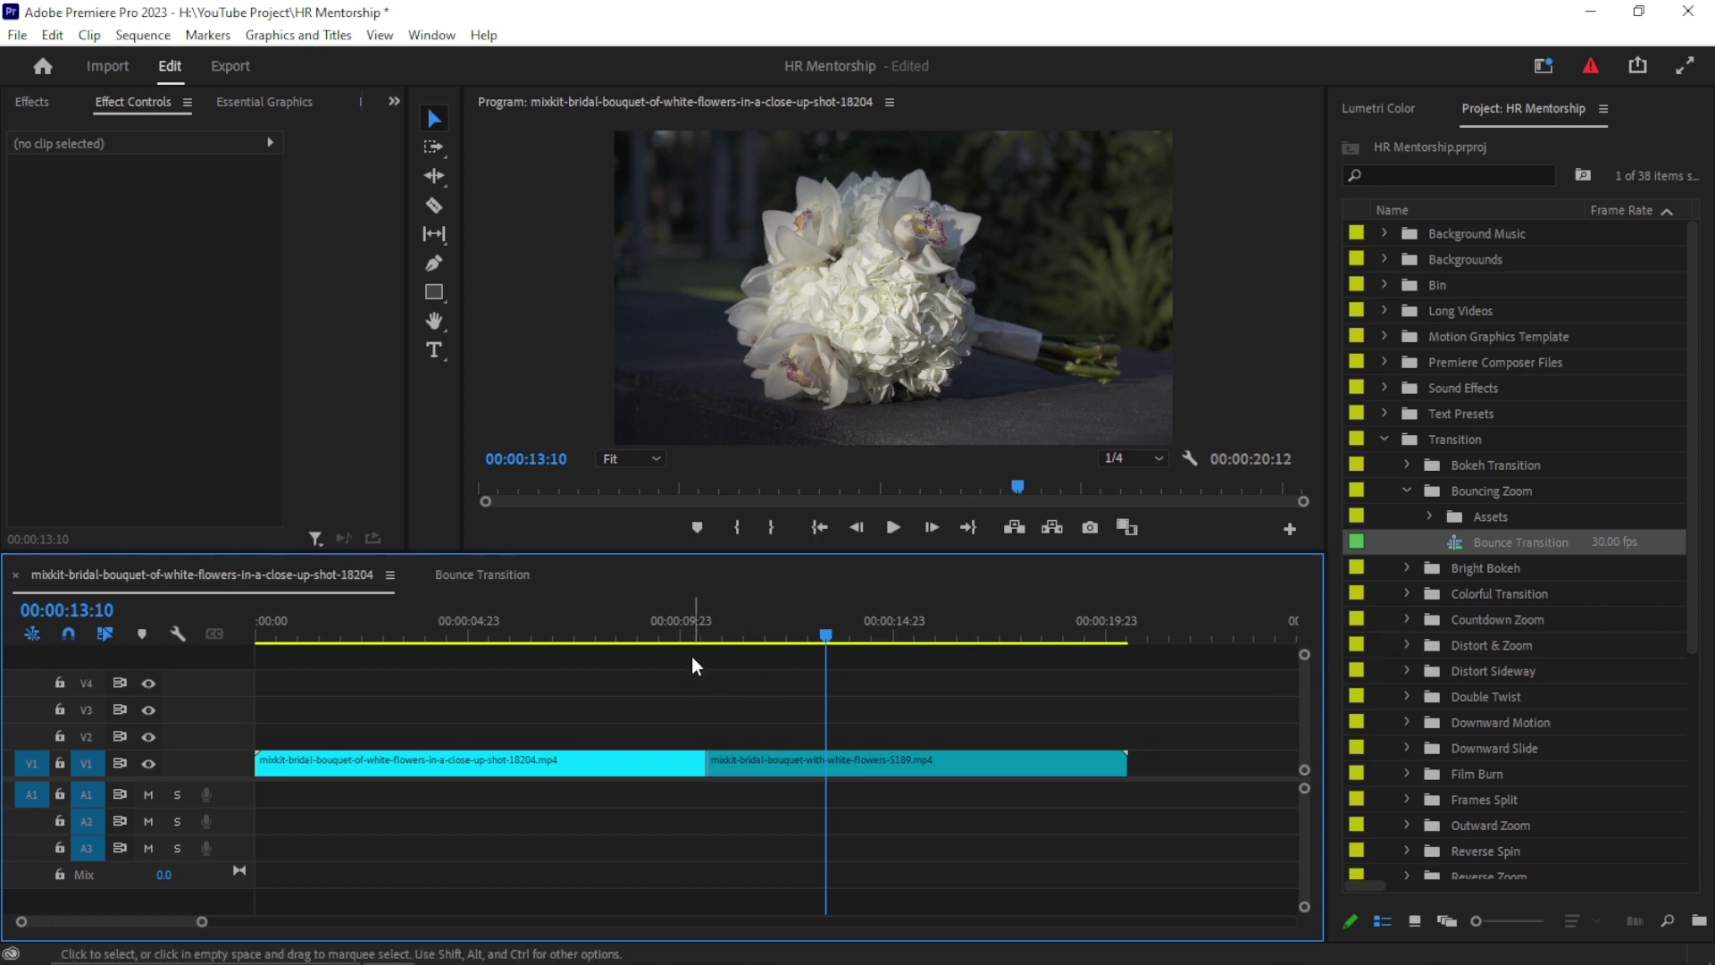
pyautogui.hotkey('ctrl', 's')
pyautogui.hotkey('ctrl', 'z')
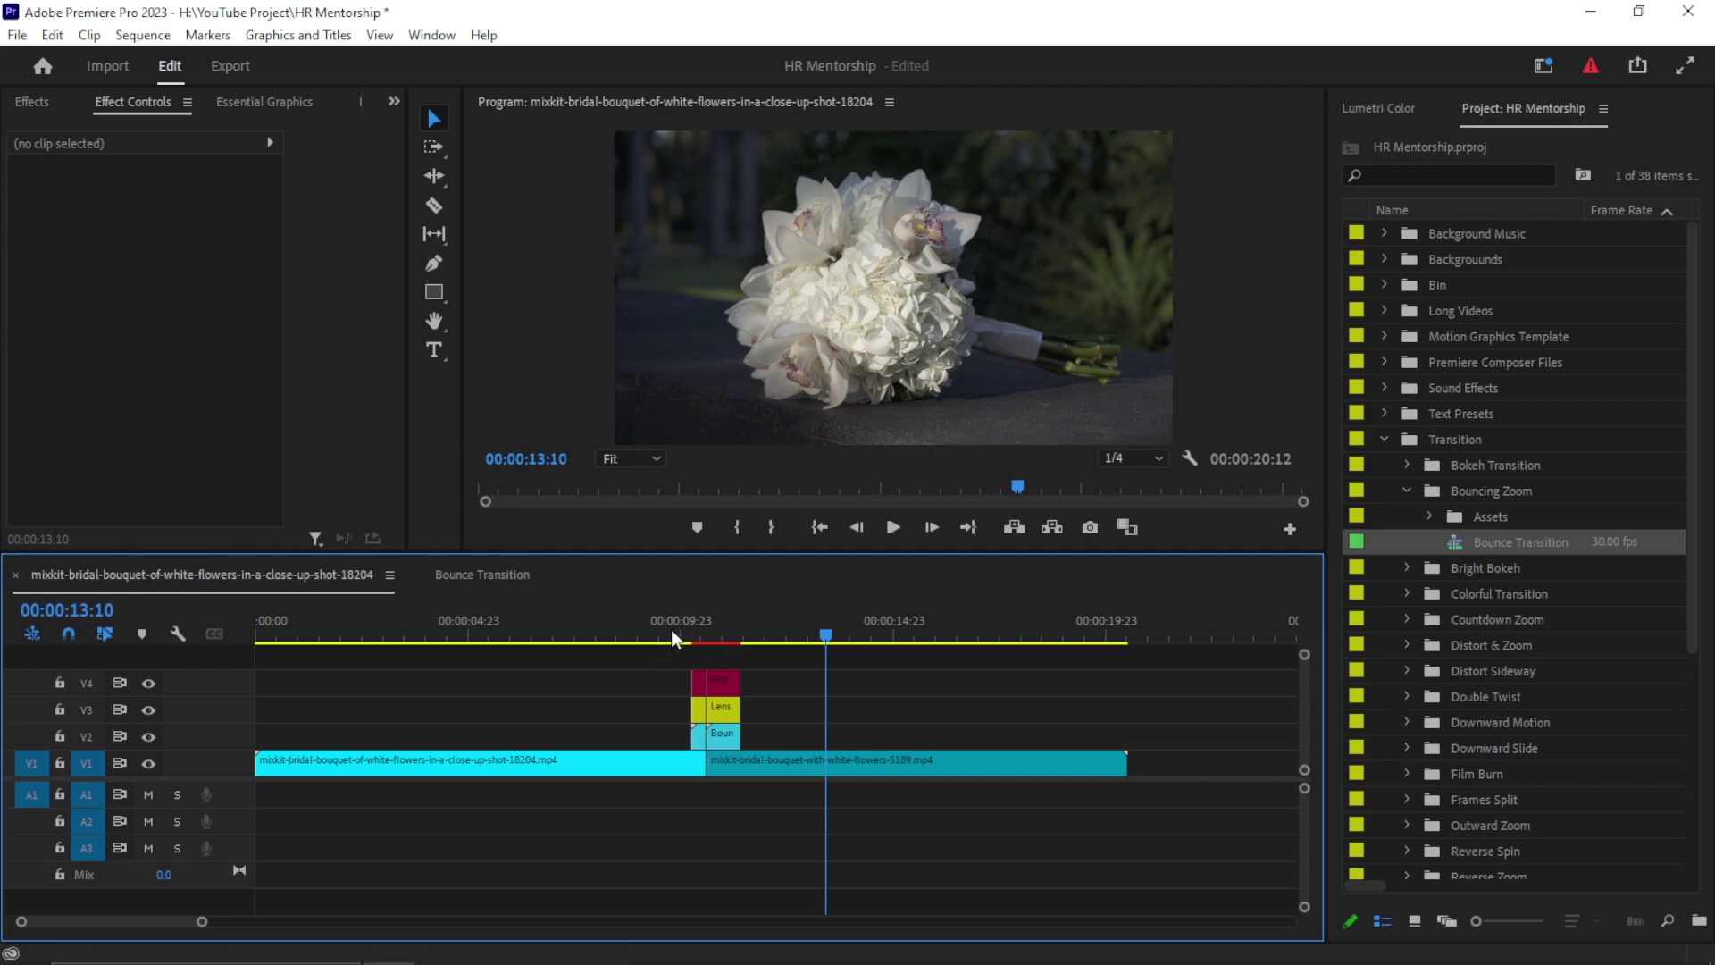
# Mark the in and out range around the bounce transition layers and try Render In to Out, cancelling the render.
pyautogui.moveTo(675, 663); pyautogui.dragTo(729, 665)
pyautogui.press('/')
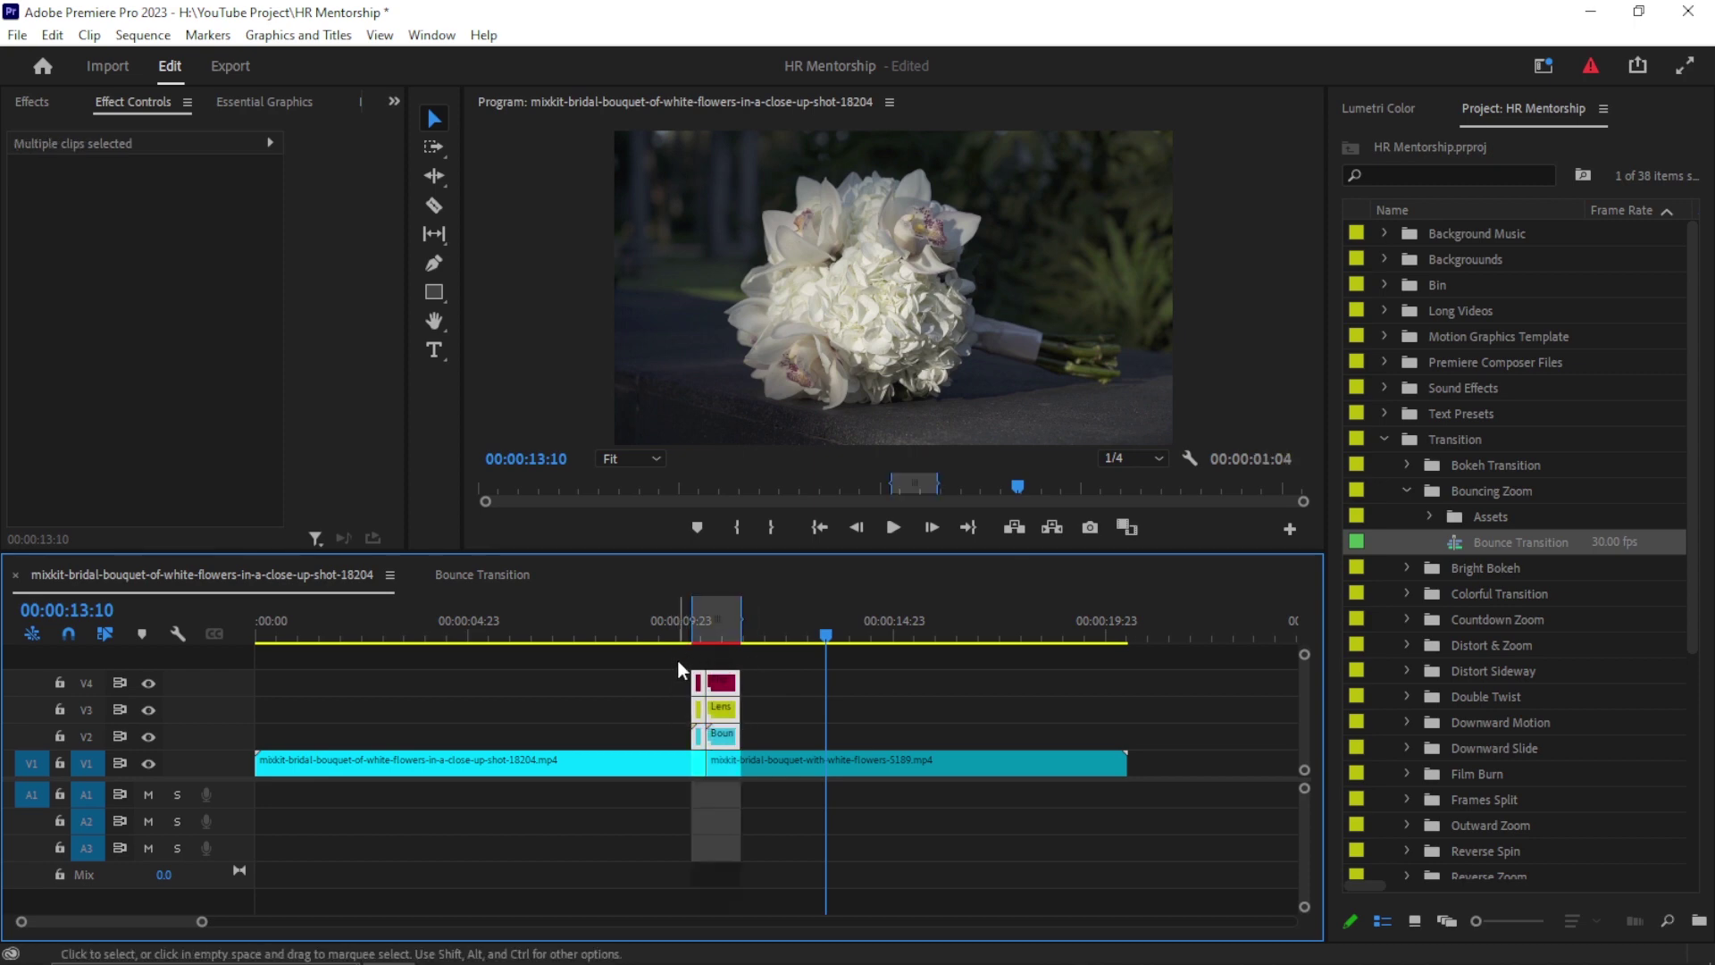
pyautogui.click(145, 36)
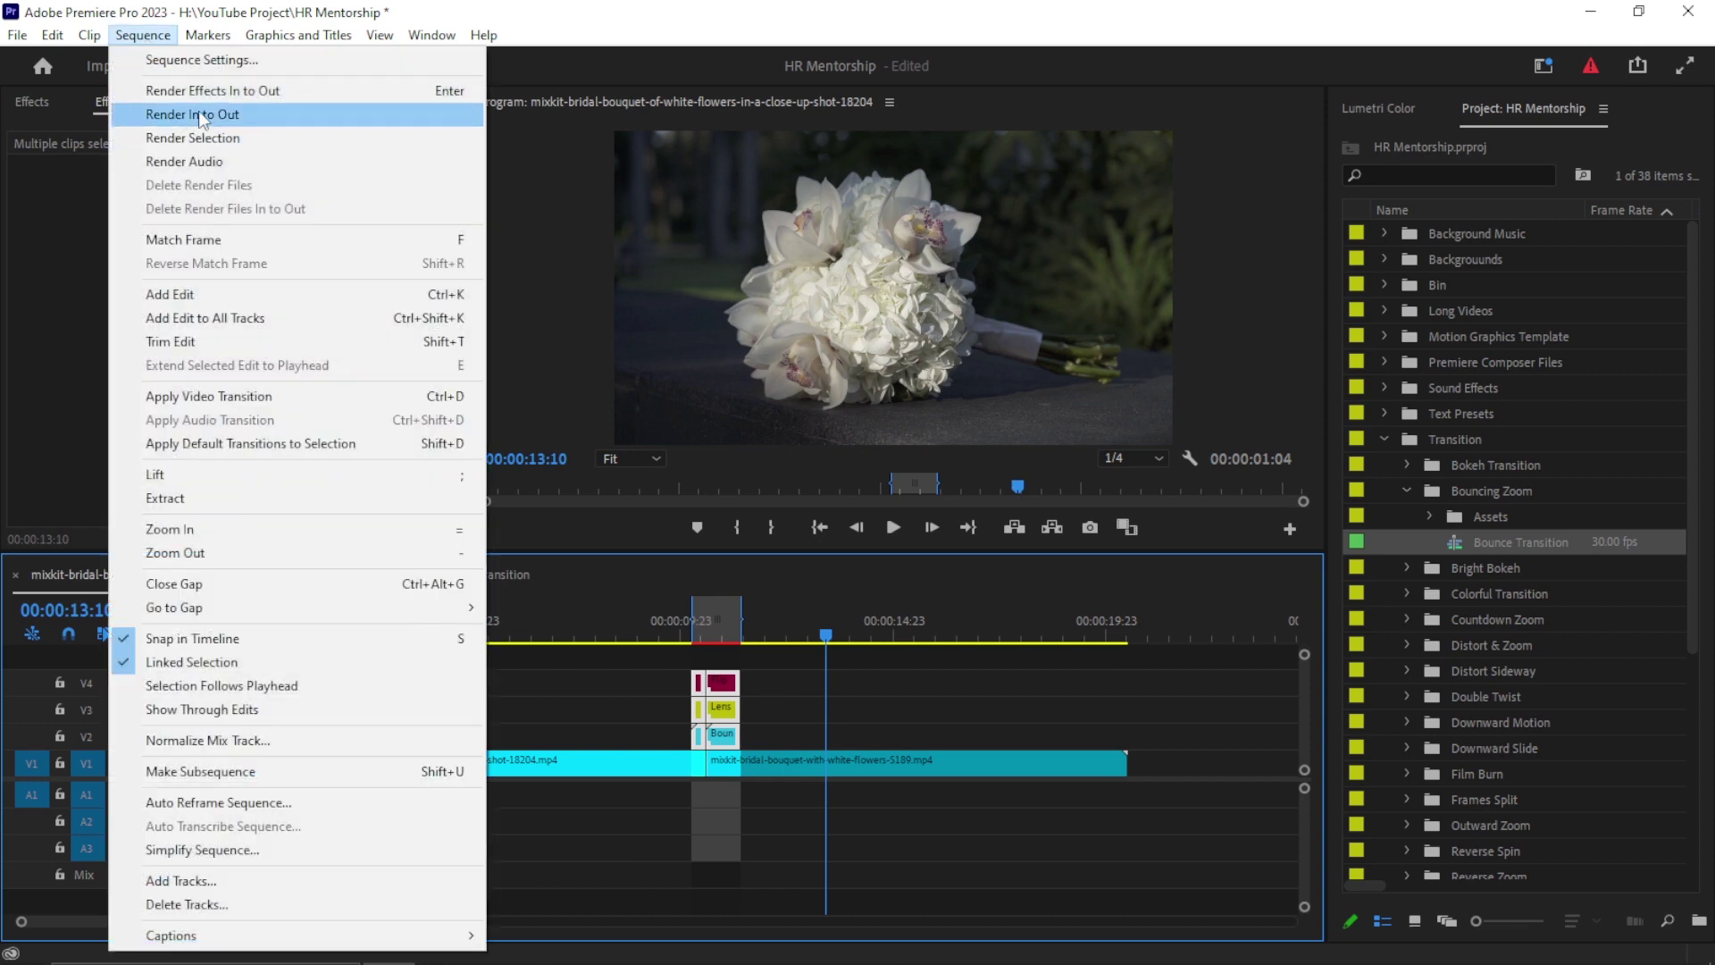
pyautogui.click(247, 116)
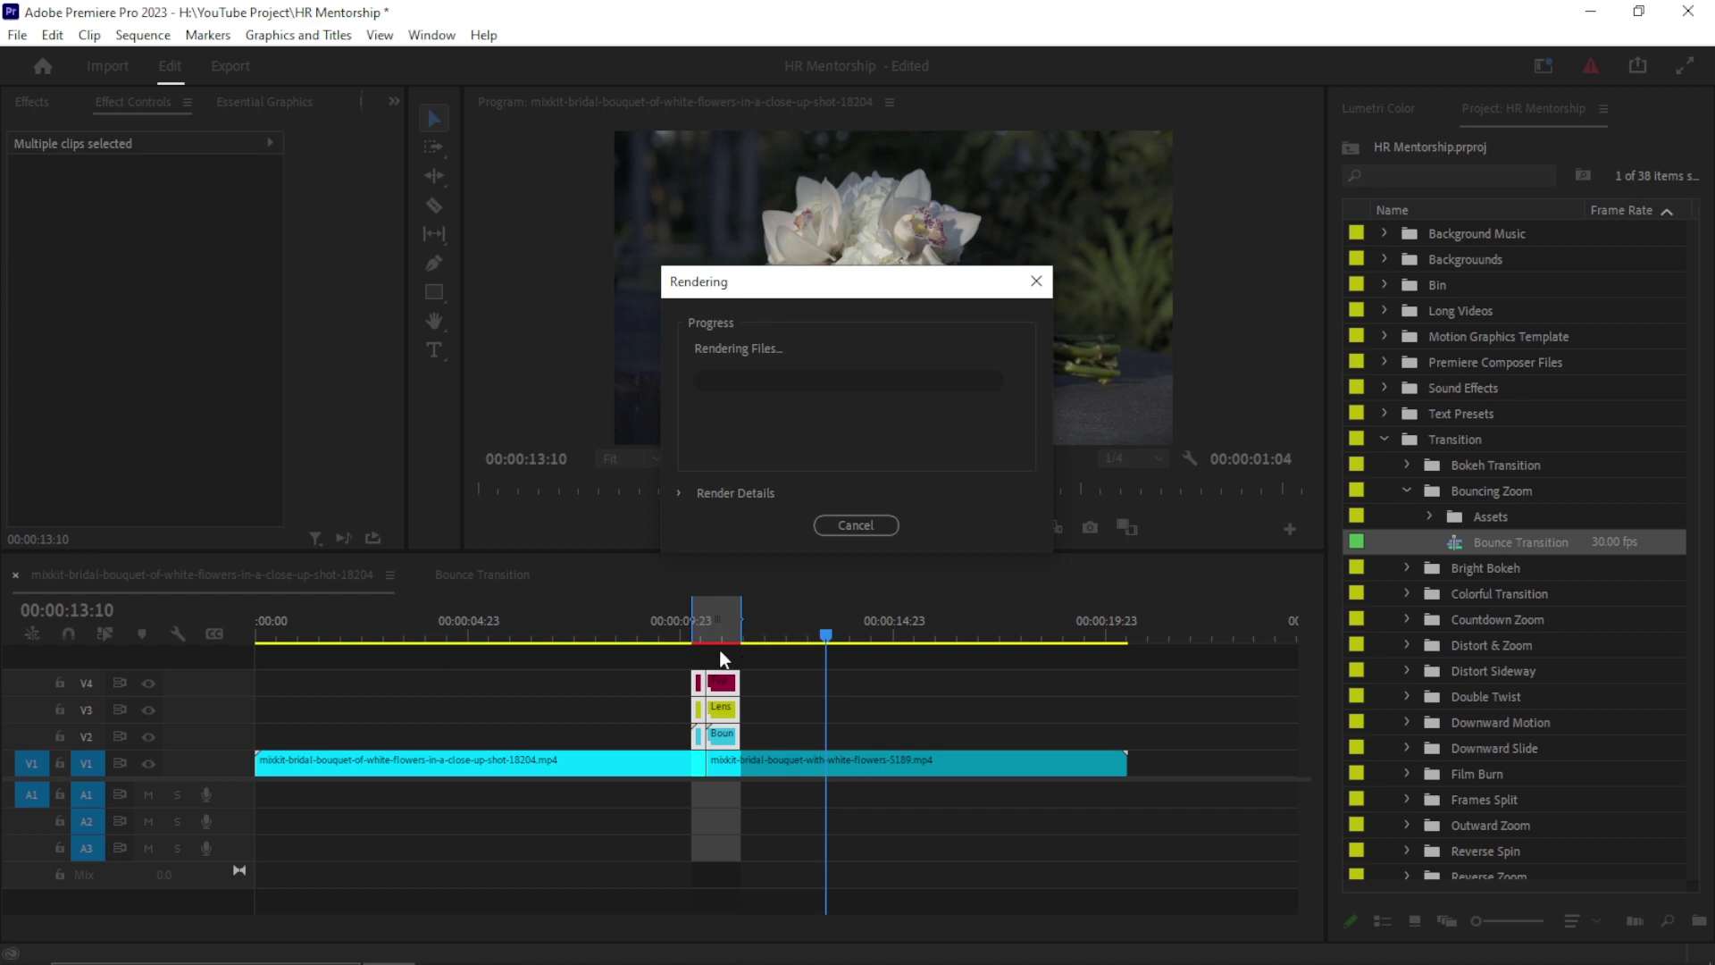
pyautogui.click(852, 526)
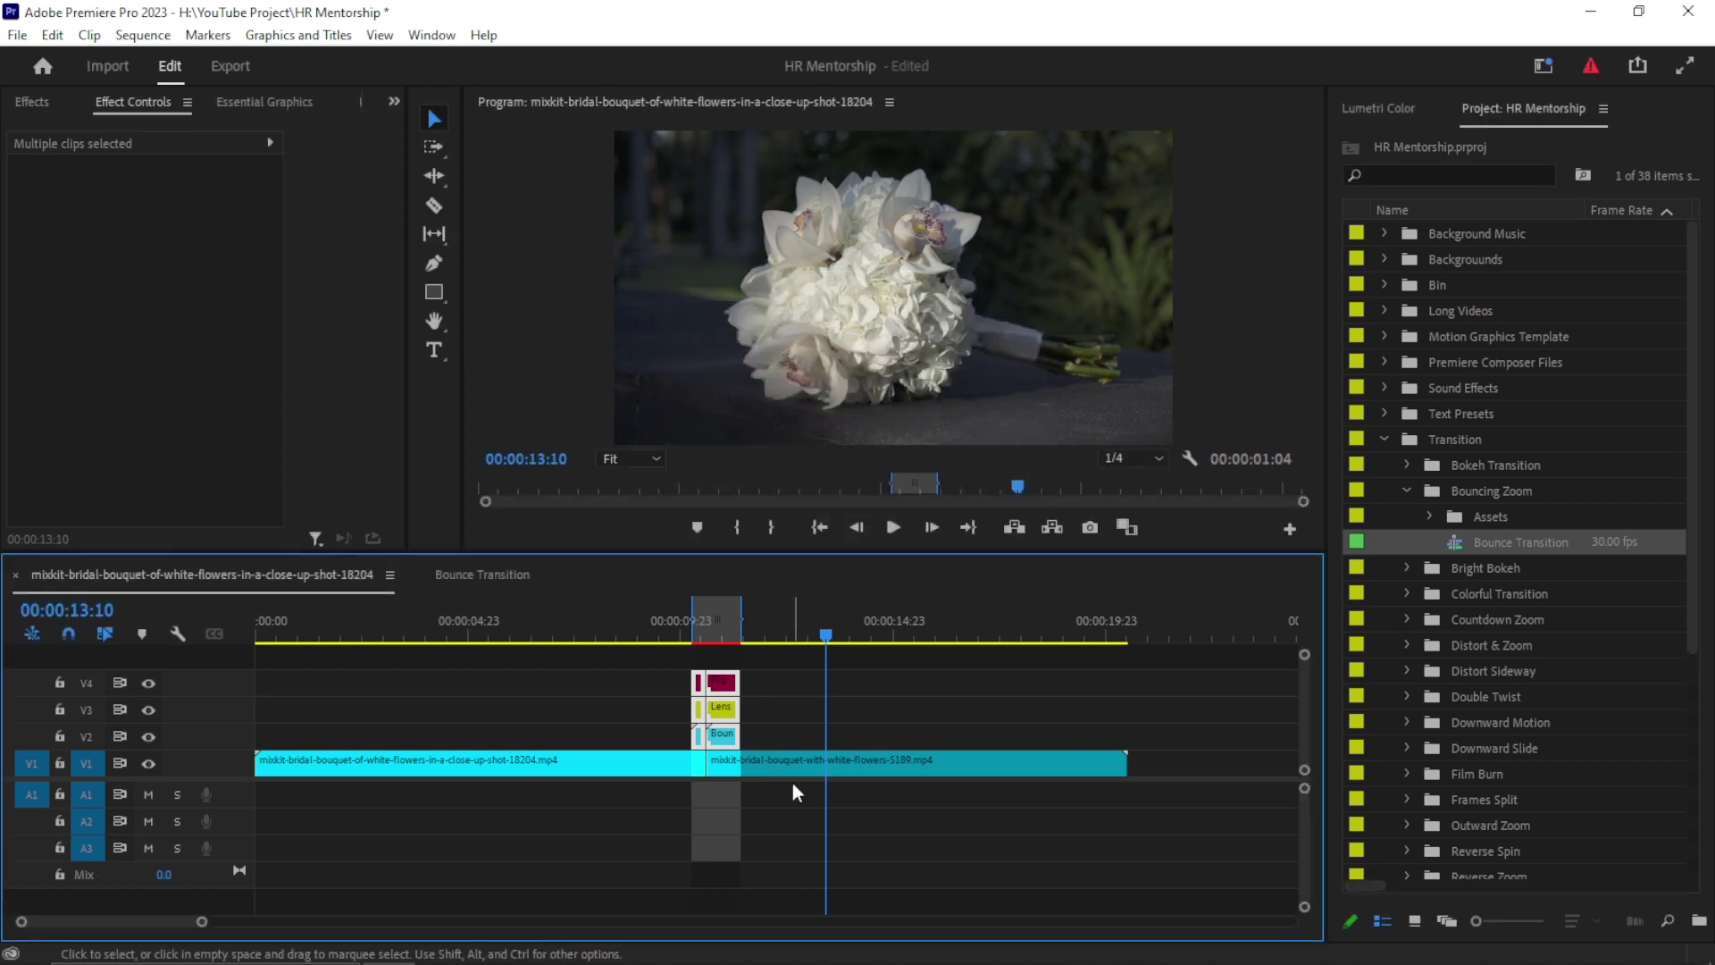
# Clear the sequence's in and out range and delete the bounce transition layers above the cut between the bouquet clips.
pyautogui.hotkey('ctrl', 's')
pyautogui.hotkey('ctrl', 'shift', 'x')
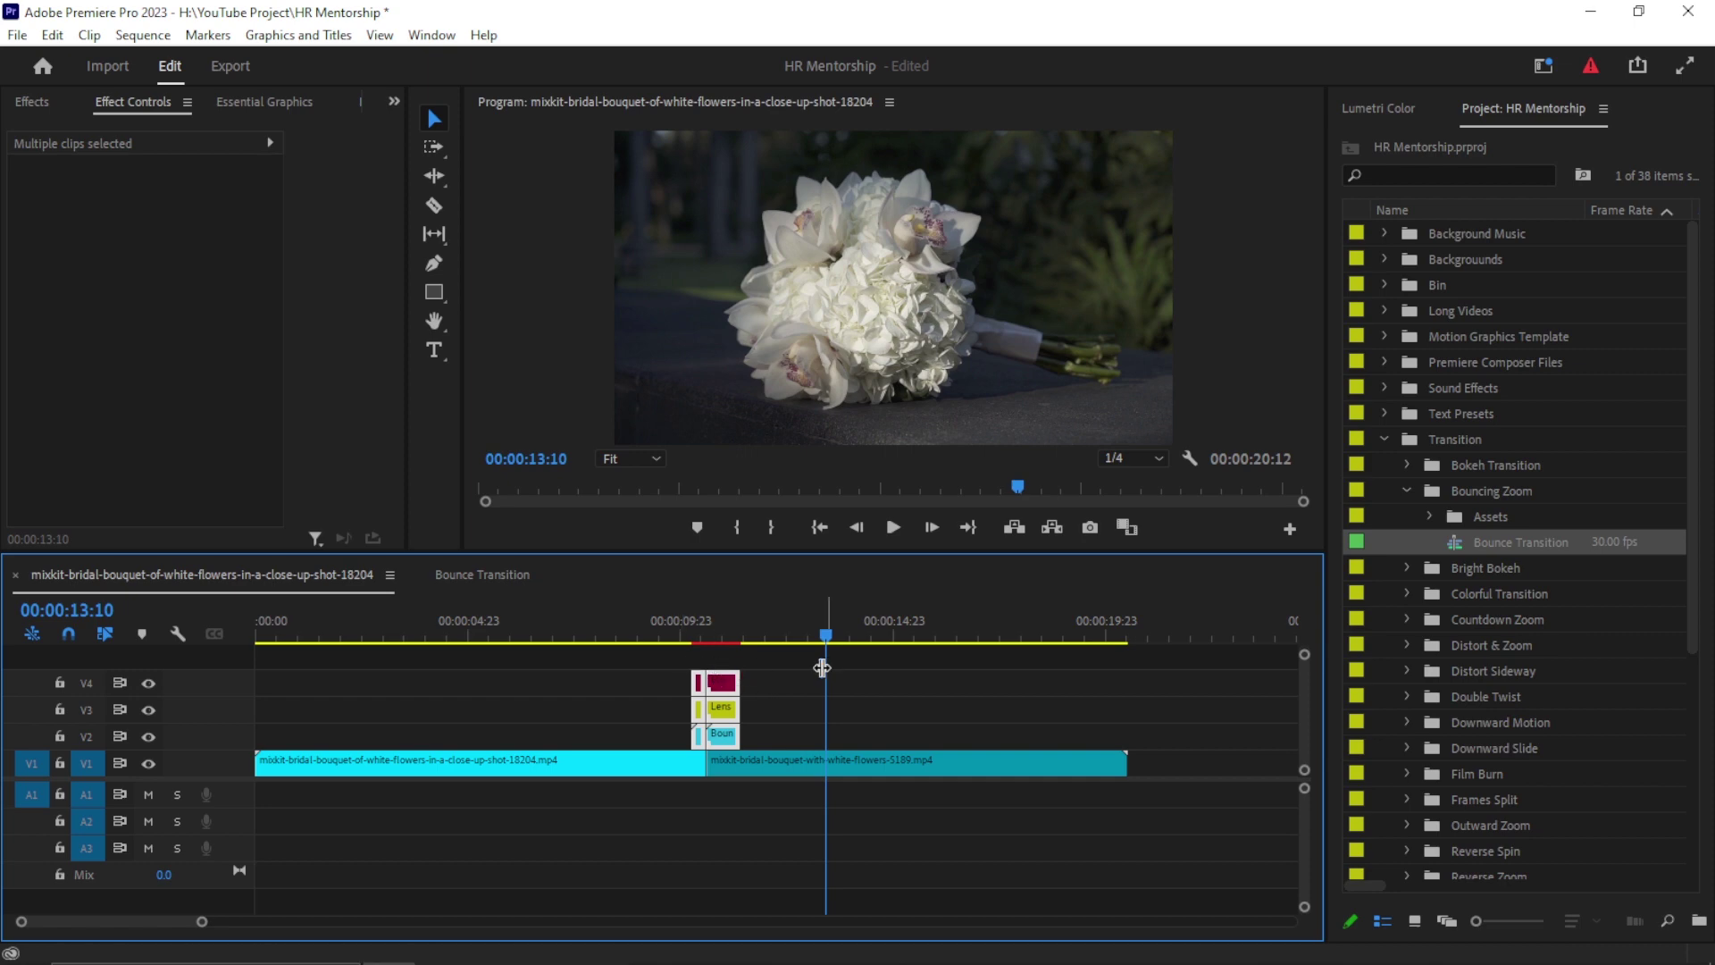
pyautogui.moveTo(666, 667); pyautogui.dragTo(765, 734)
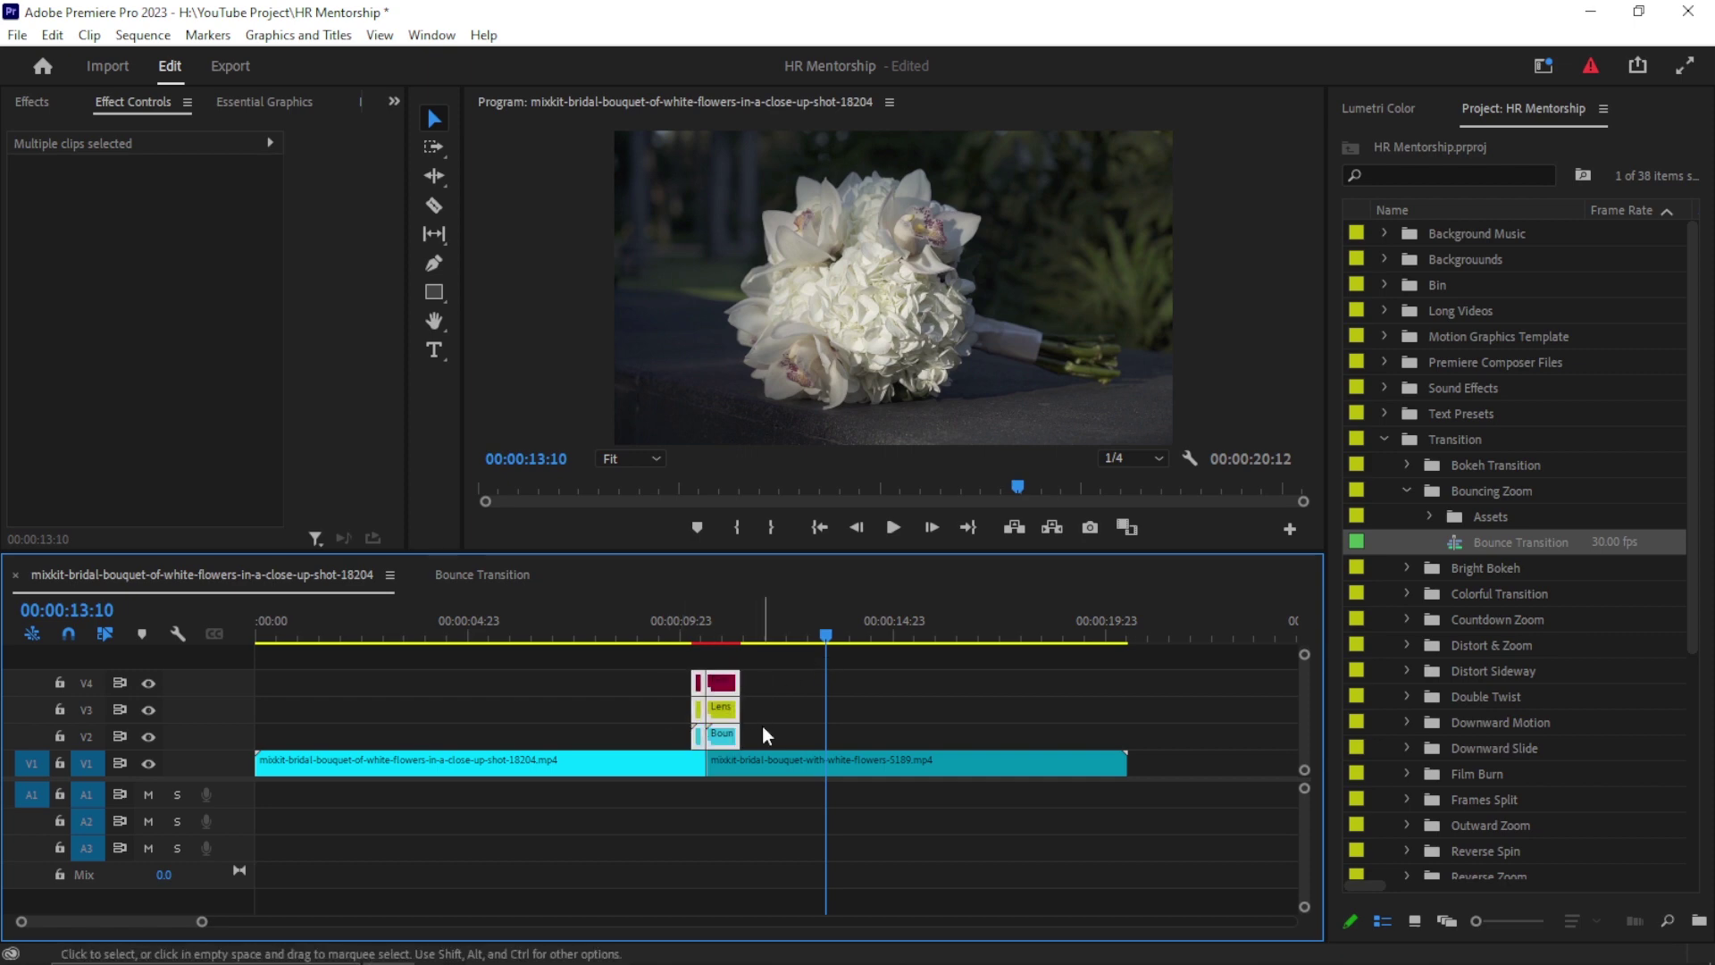
pyautogui.press('Delete')
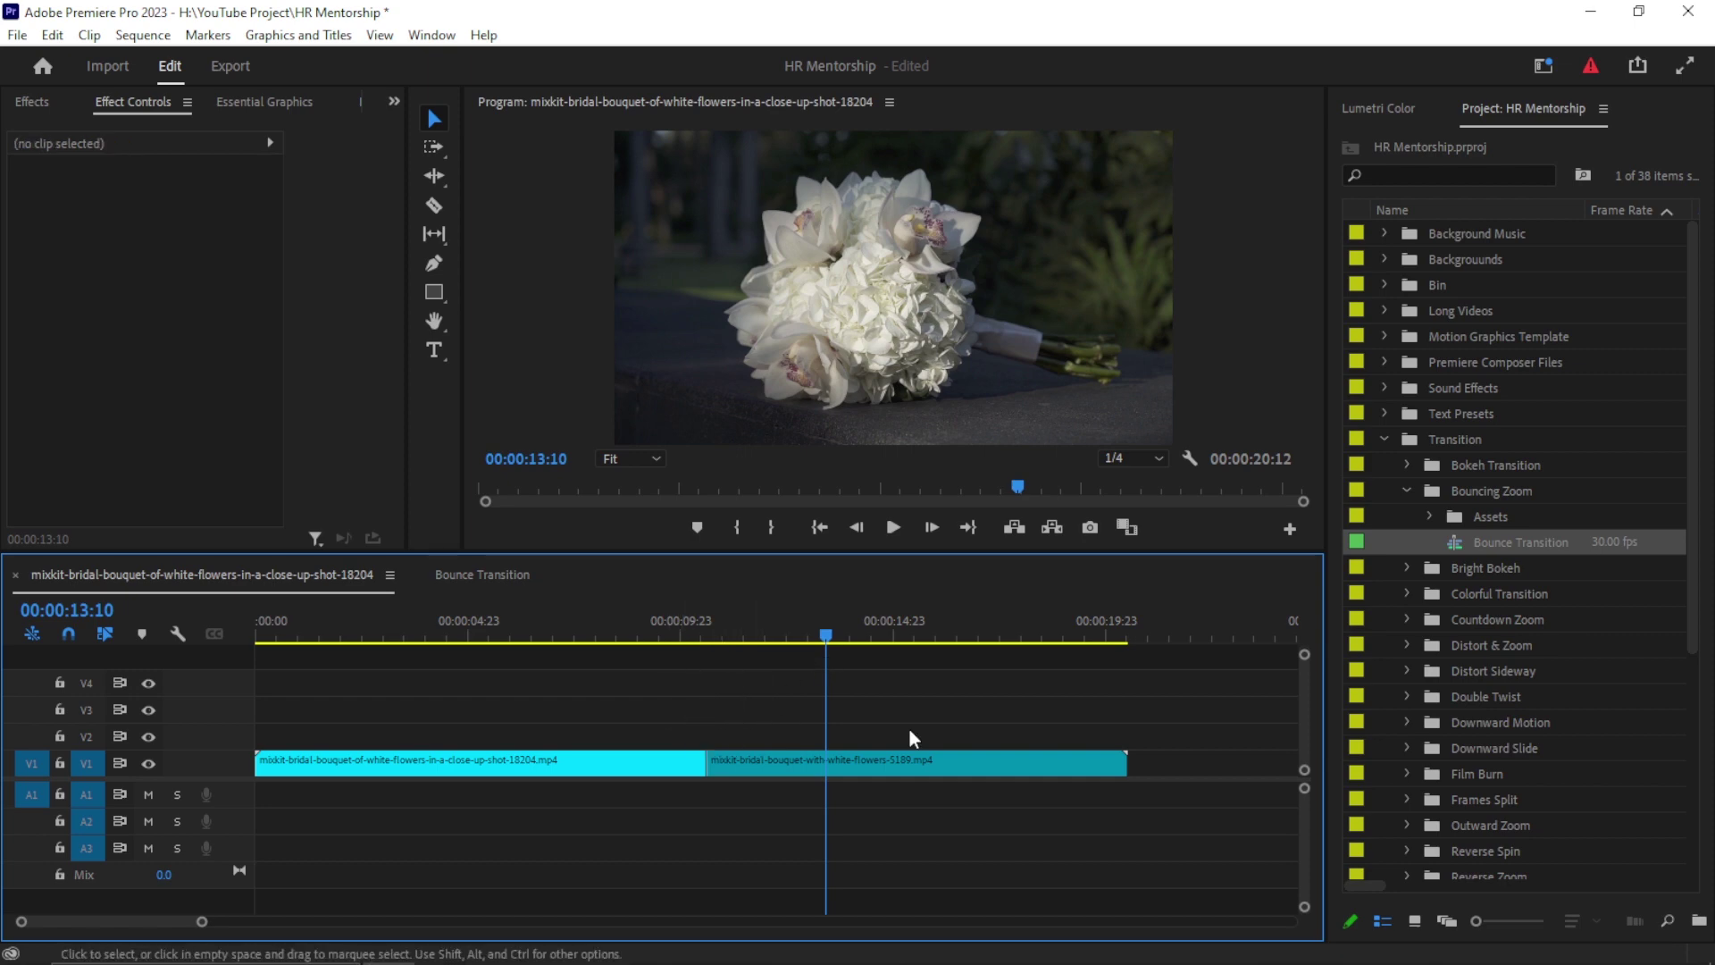
# Replace the two bouquet clips on V1 with the wedding-party ceiling decorations clip followed directly by the gala party table clip from Bin.
pyautogui.click(1386, 439)
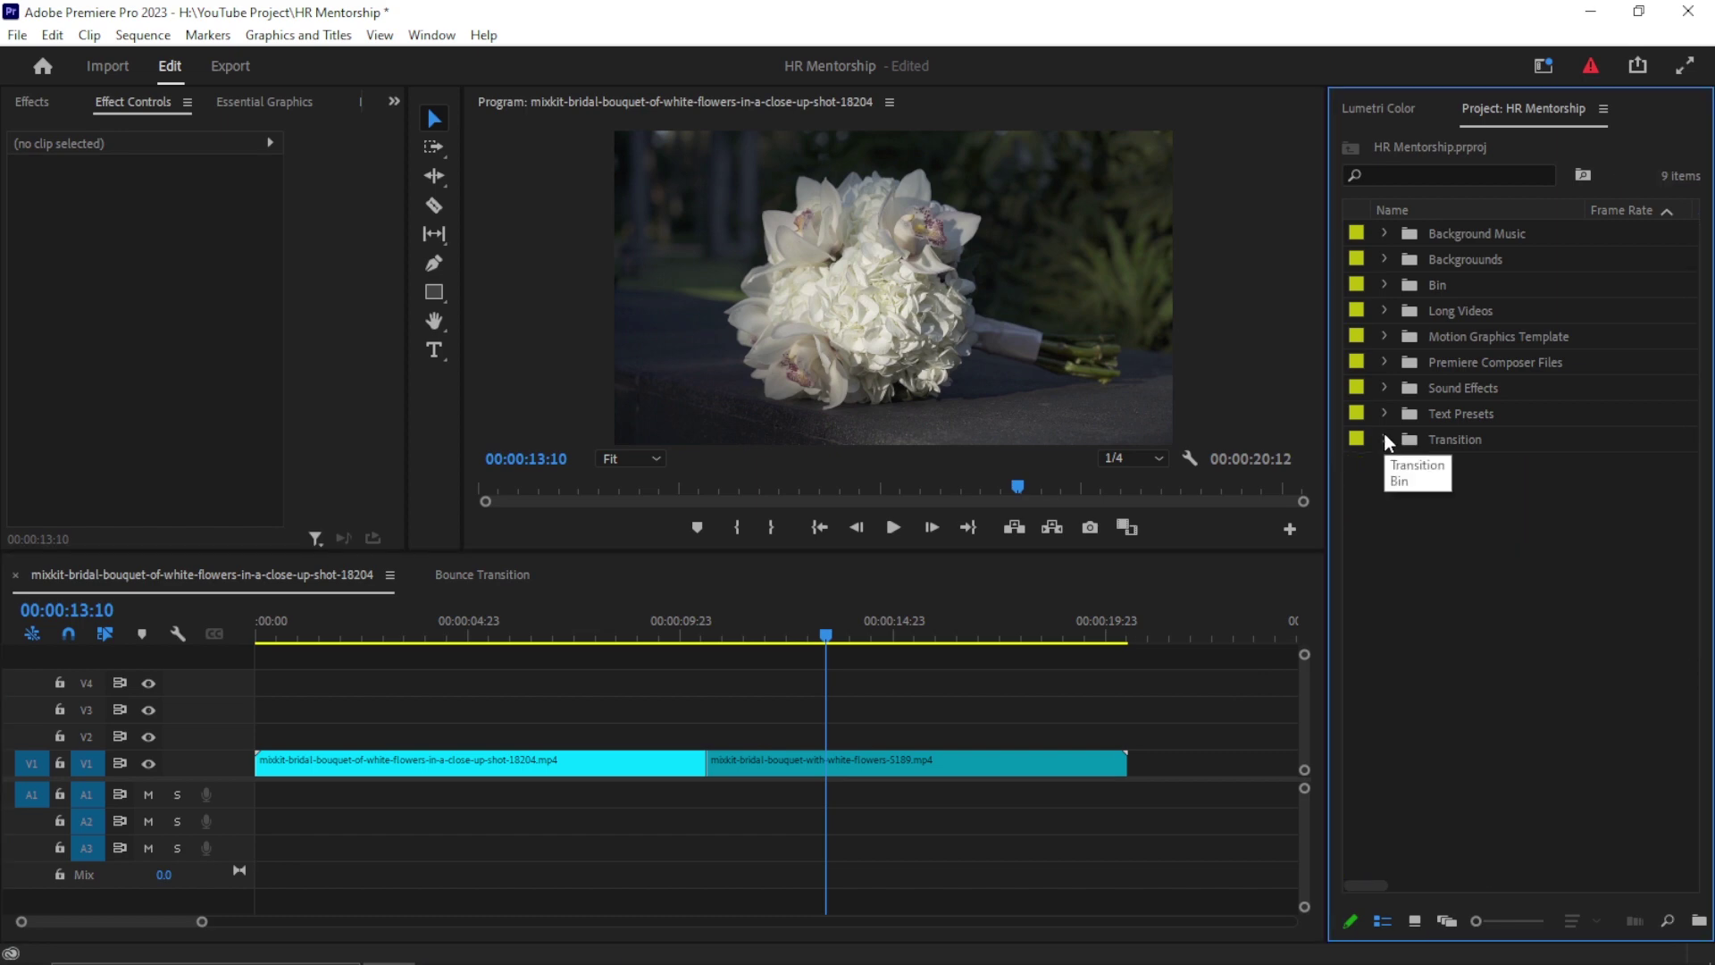
pyautogui.moveTo(676, 721); pyautogui.dragTo(774, 781)
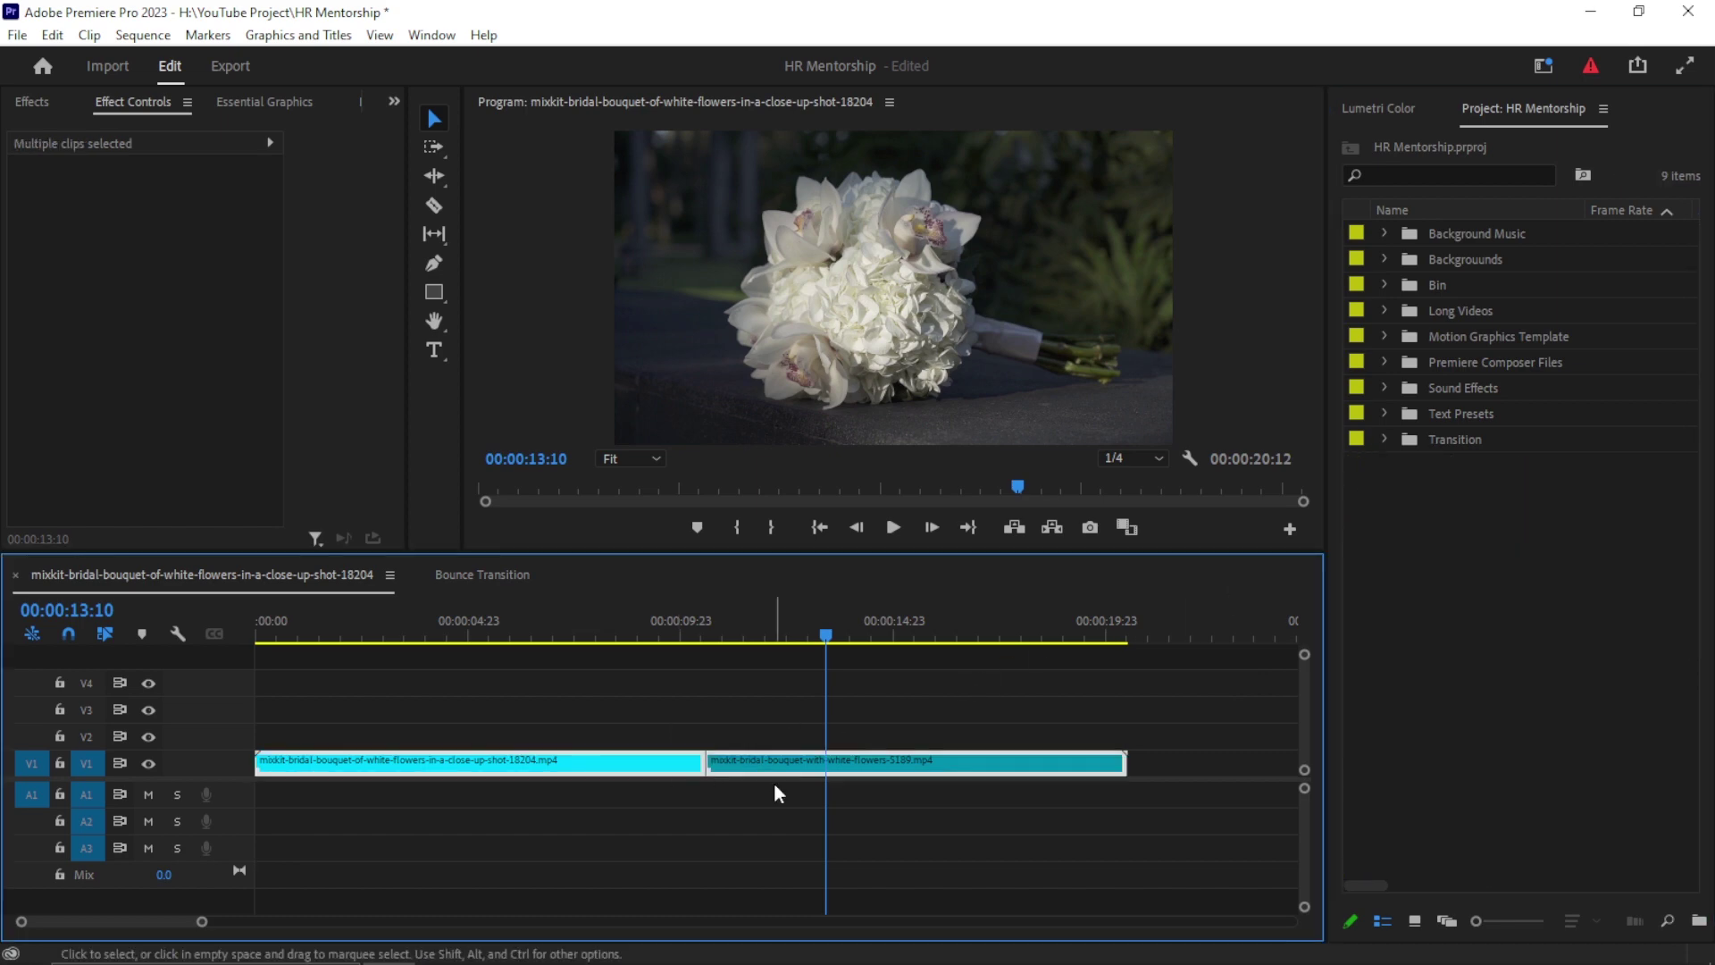
pyautogui.press('Delete')
pyautogui.click(1384, 284)
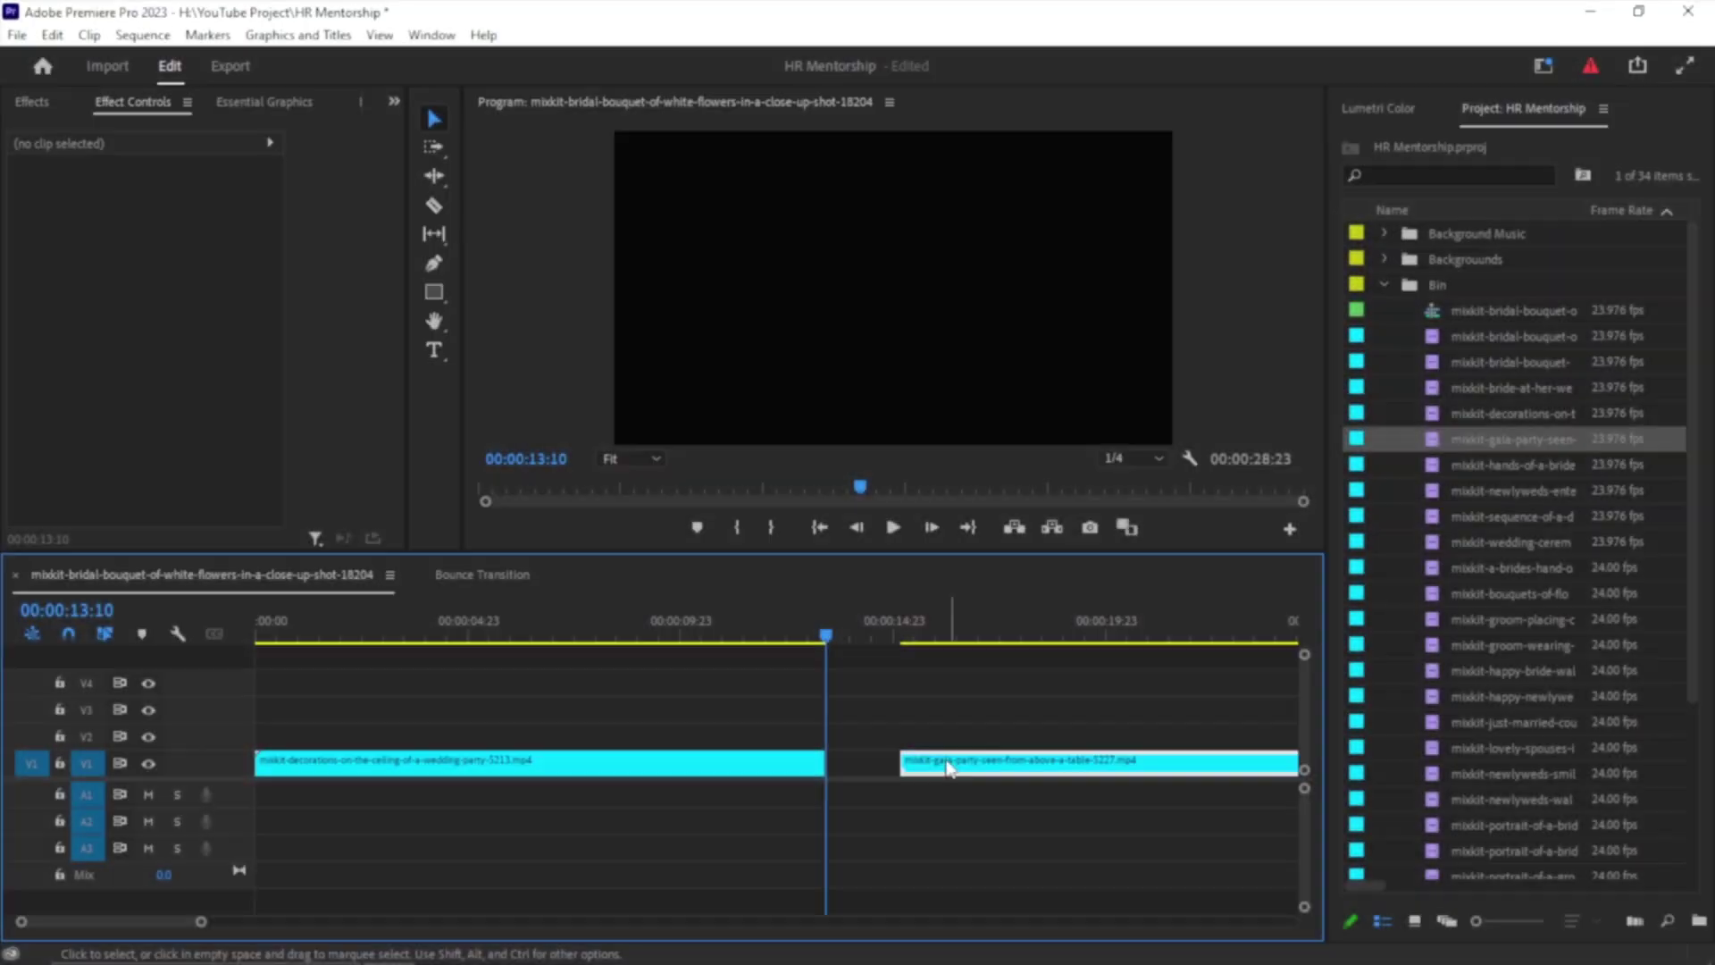
pyautogui.moveTo(948, 768); pyautogui.dragTo(855, 767)
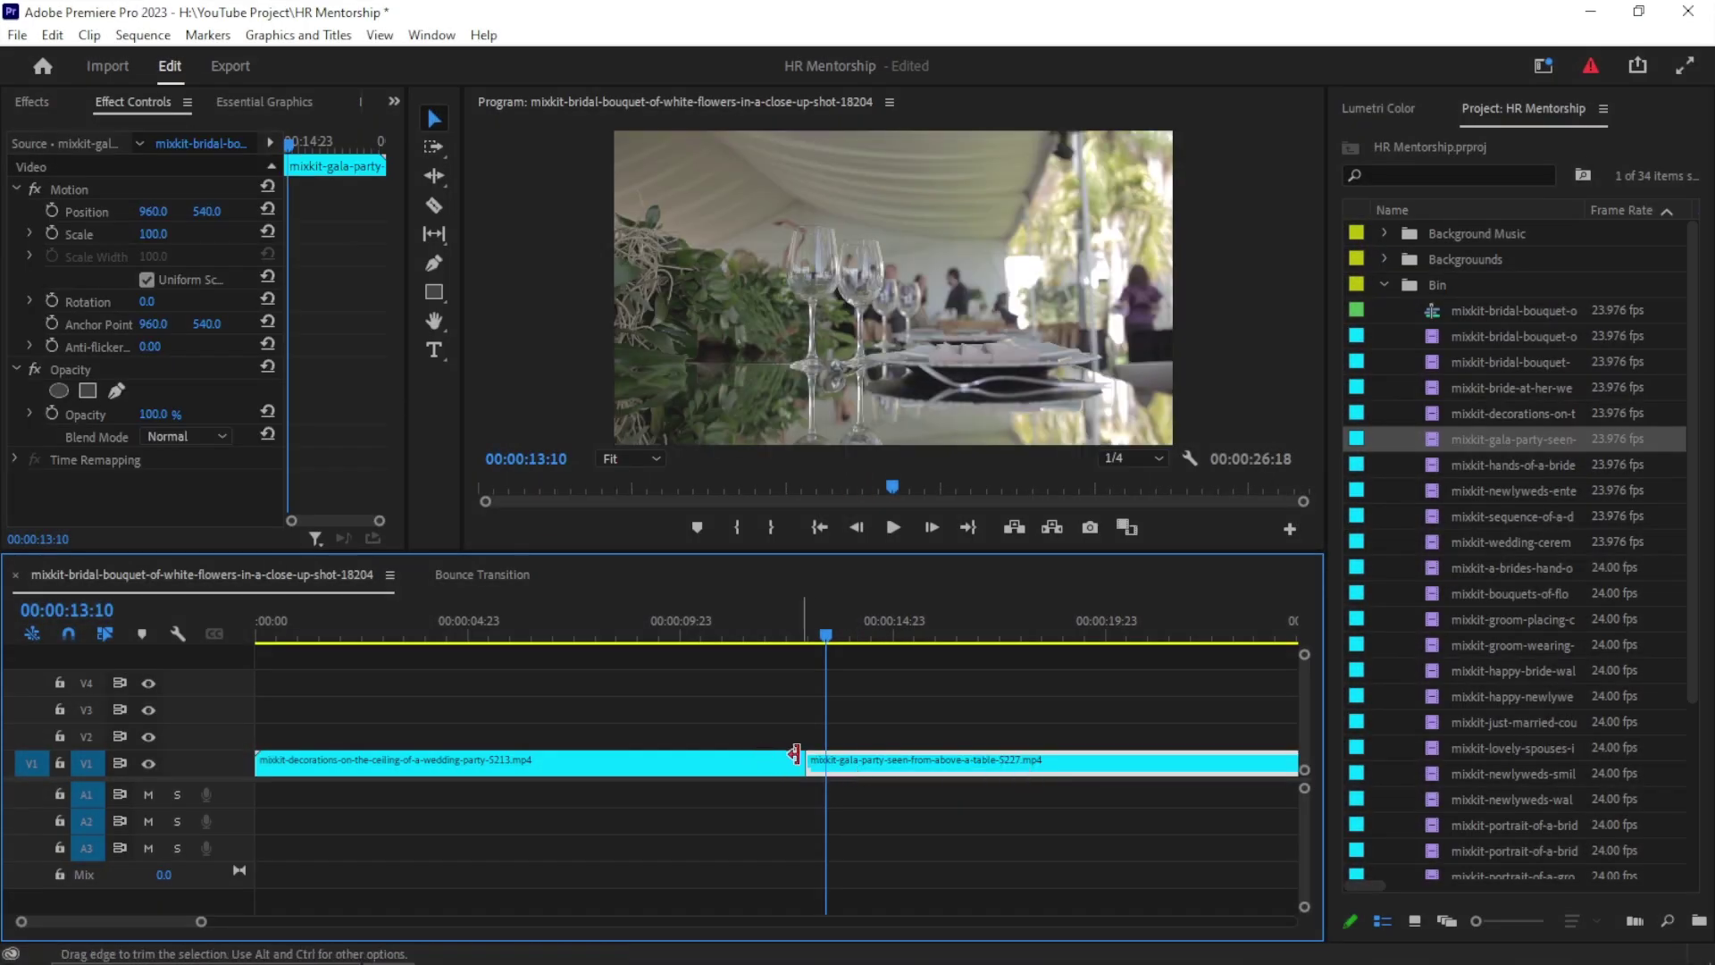
# Give the gala party clip on the timeline a yellow label colour and collapse the Bin folder.
pyautogui.rightClick(877, 760)
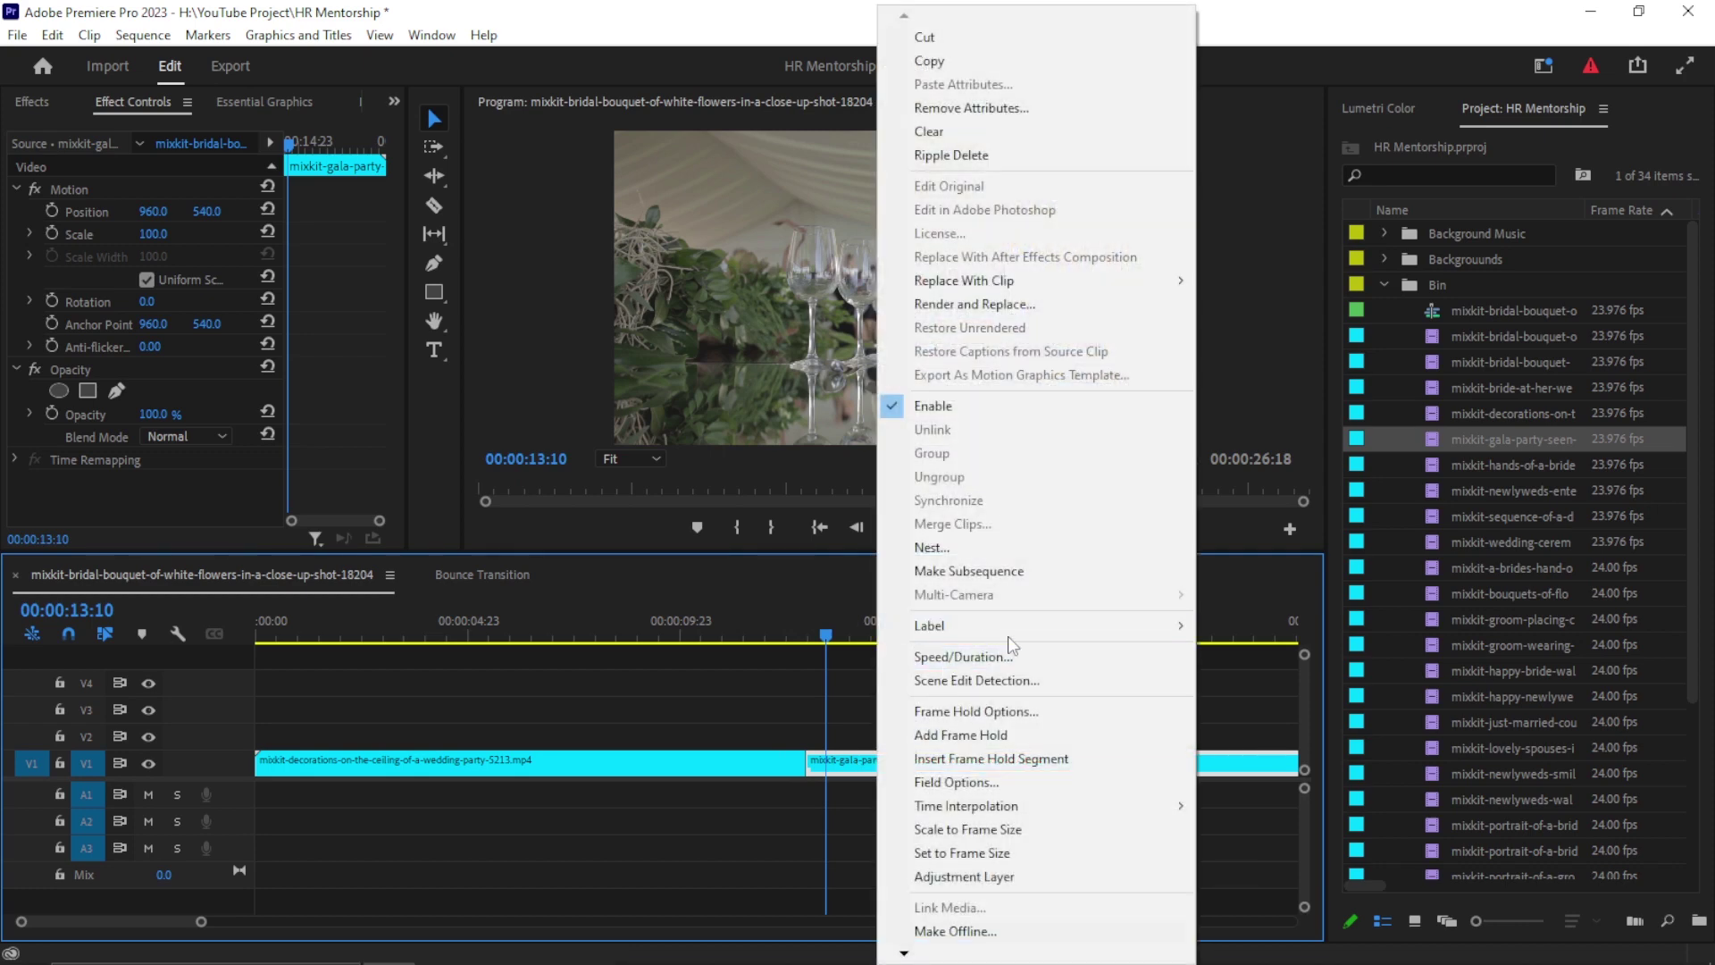
pyautogui.moveTo(1183, 624)
pyautogui.click(1323, 627)
pyautogui.click(826, 706)
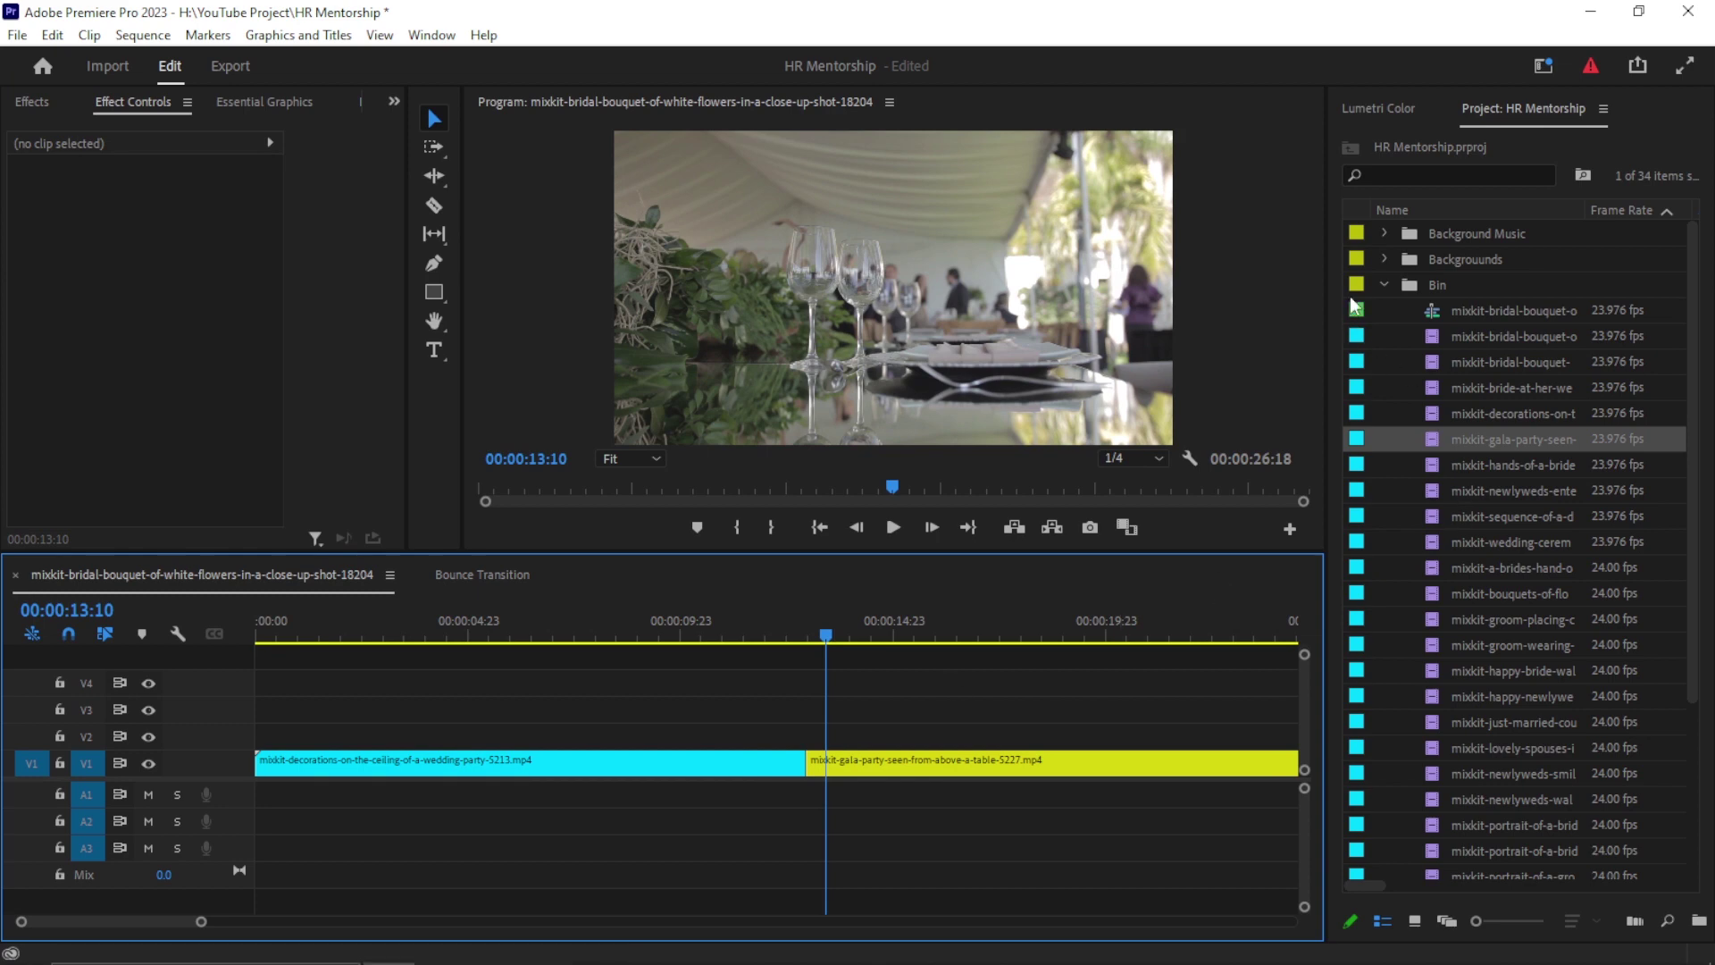
pyautogui.click(1416, 317)
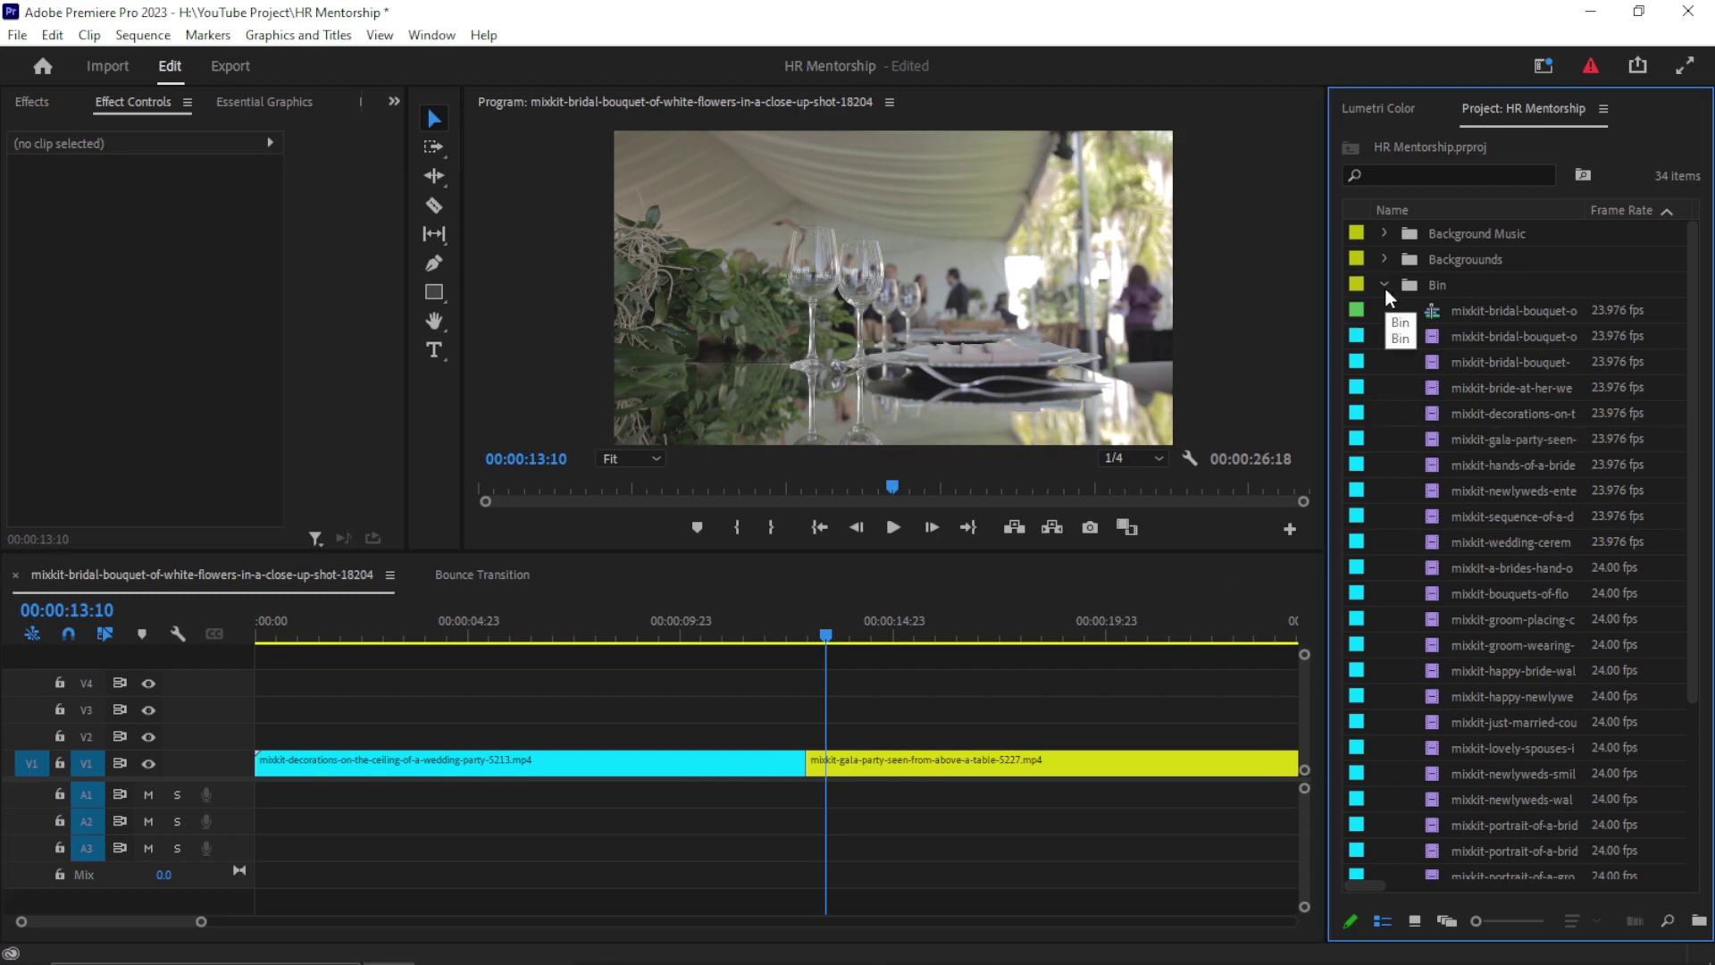
pyautogui.click(1385, 285)
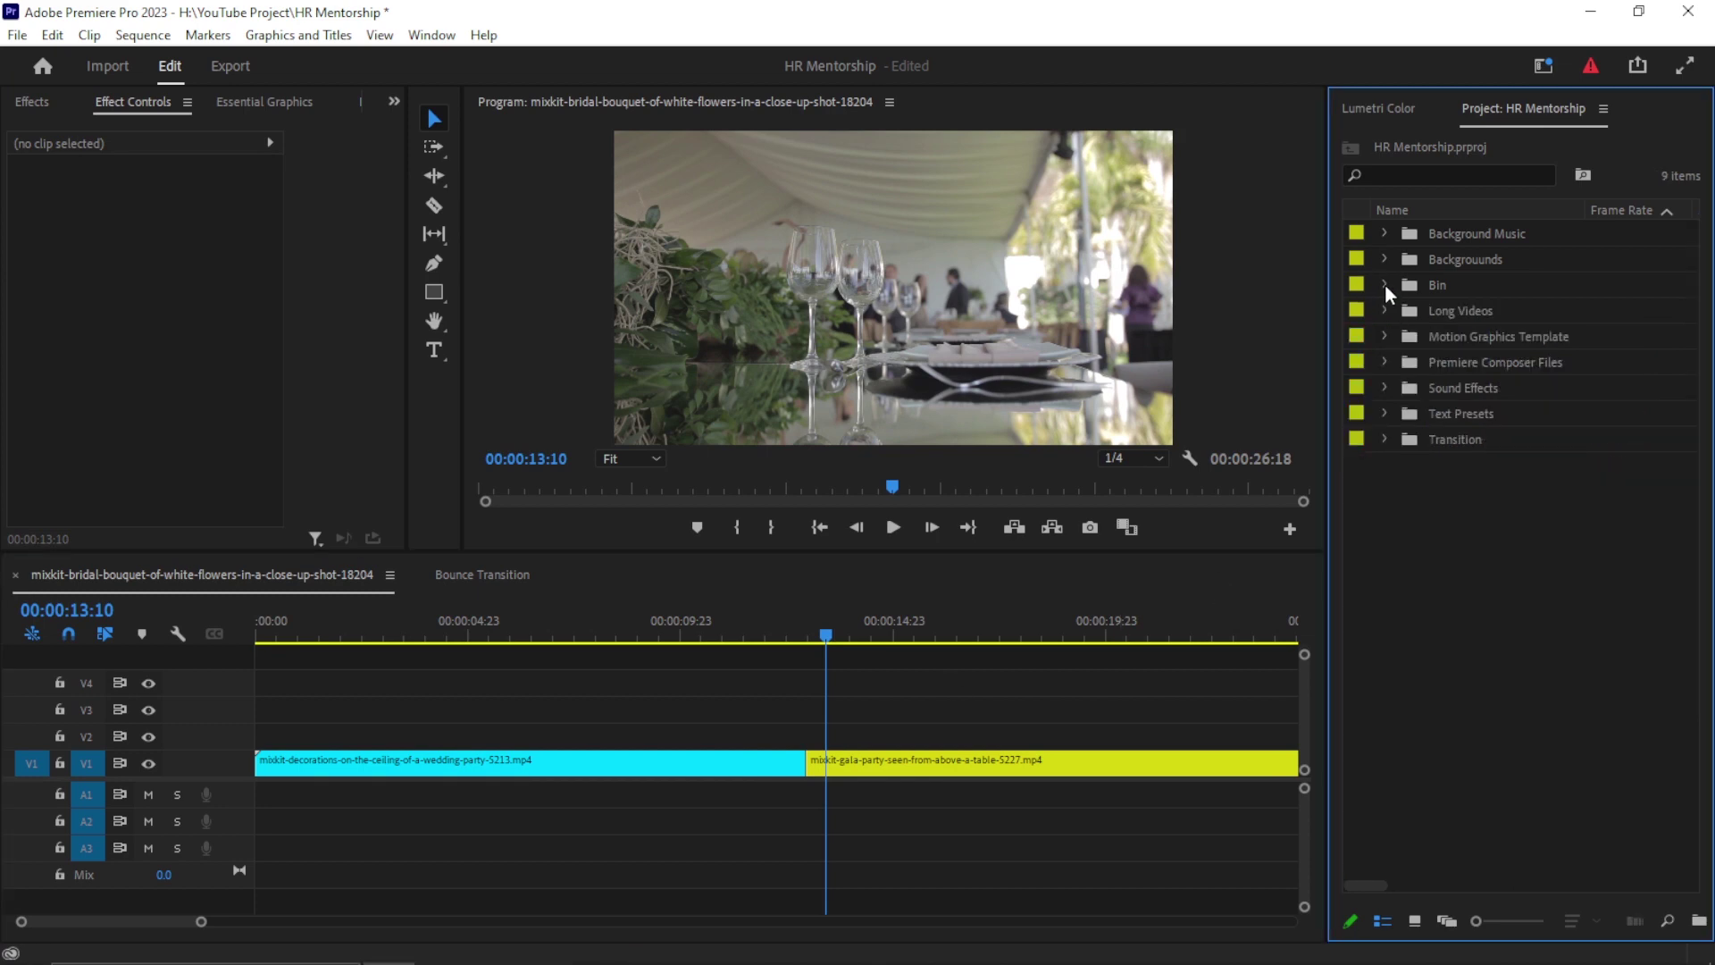
# Switch to the Mixkit site in the browser, set its search category to Videos, and return to Premiere Pro.
pyautogui.click(809, 943)
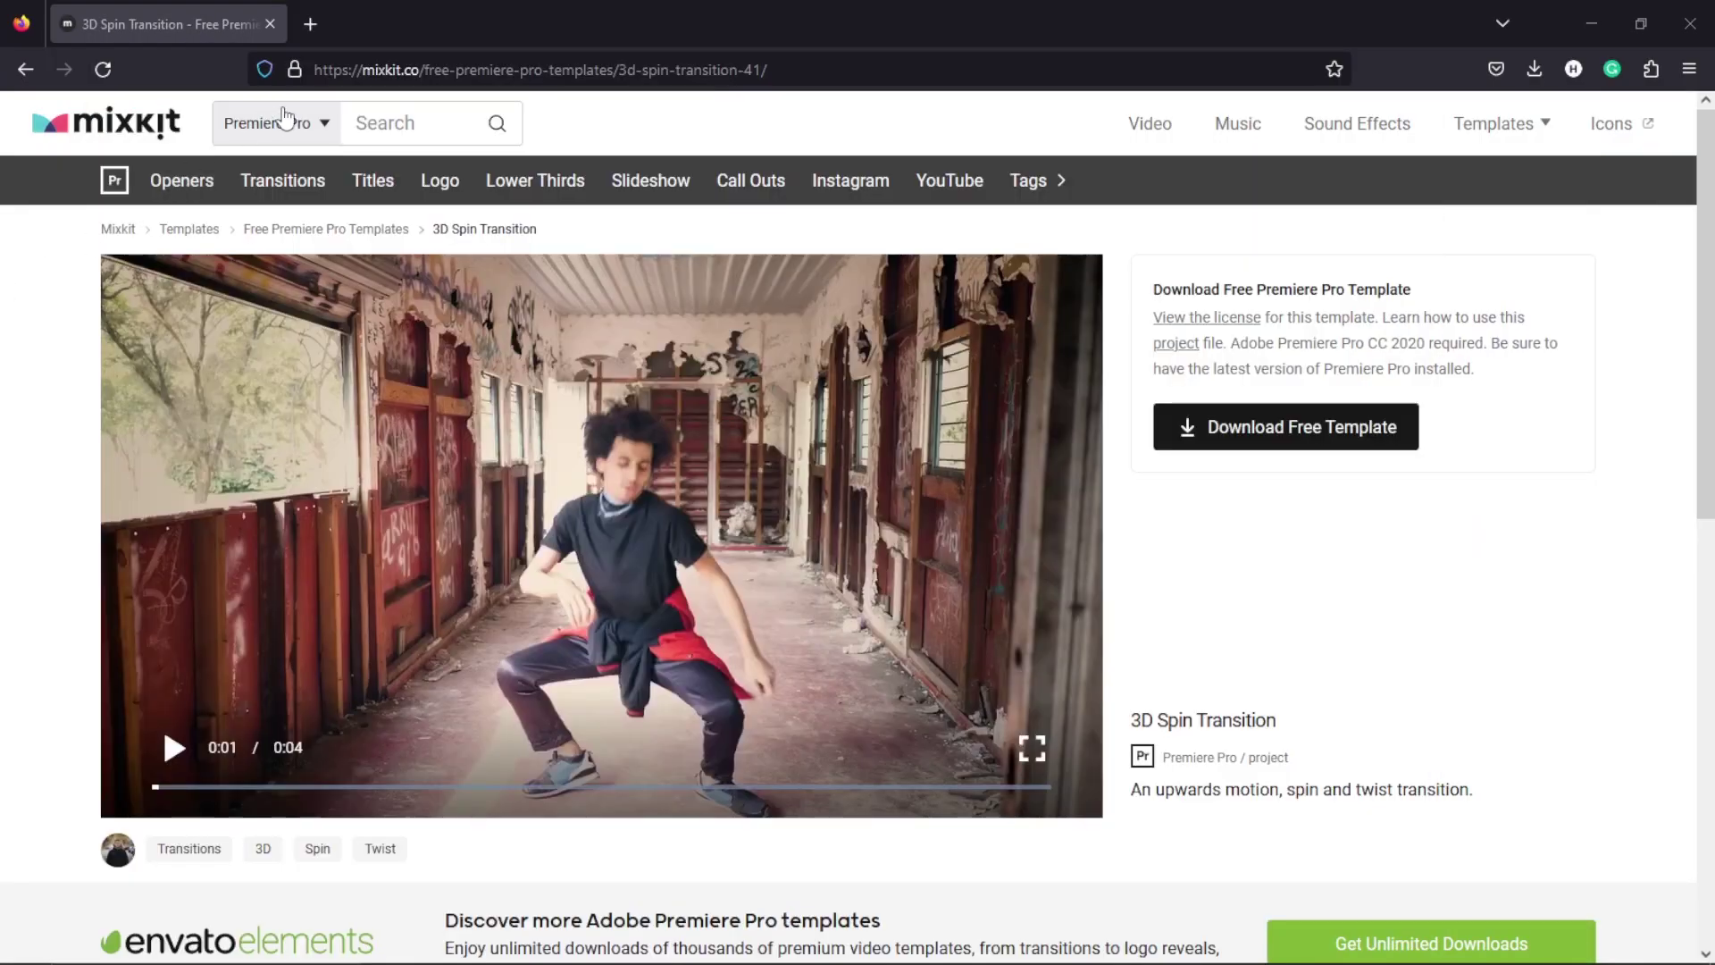
pyautogui.click(339, 124)
pyautogui.click(268, 181)
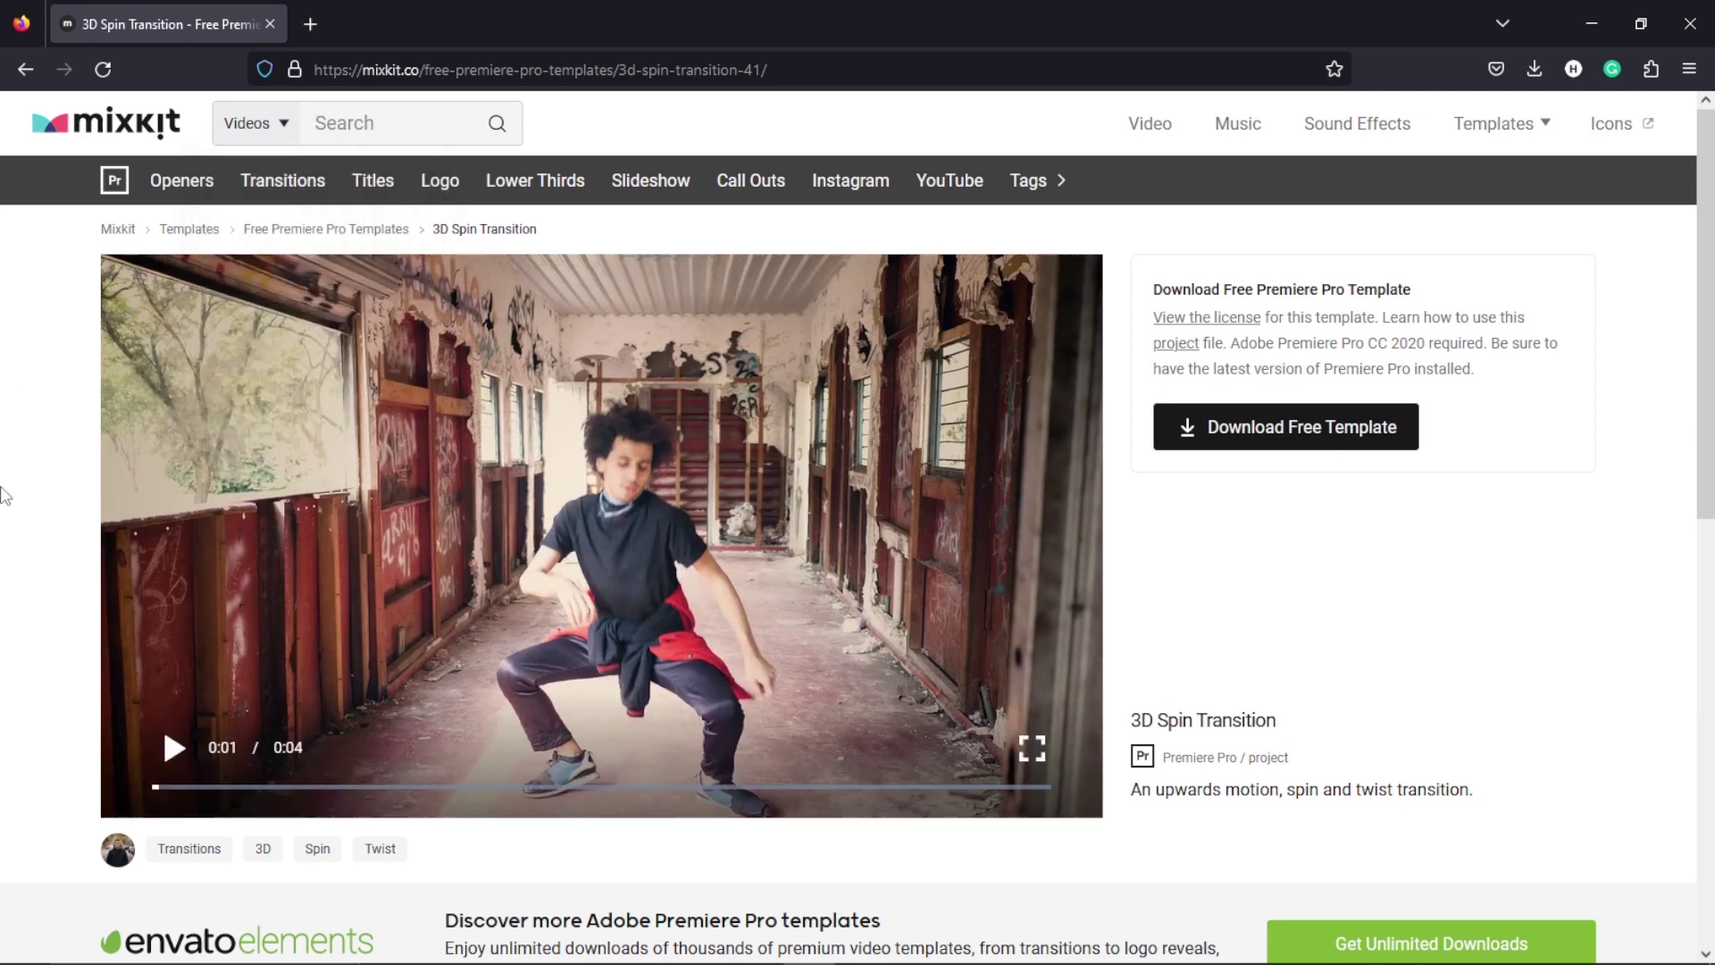
pyautogui.click(394, 120)
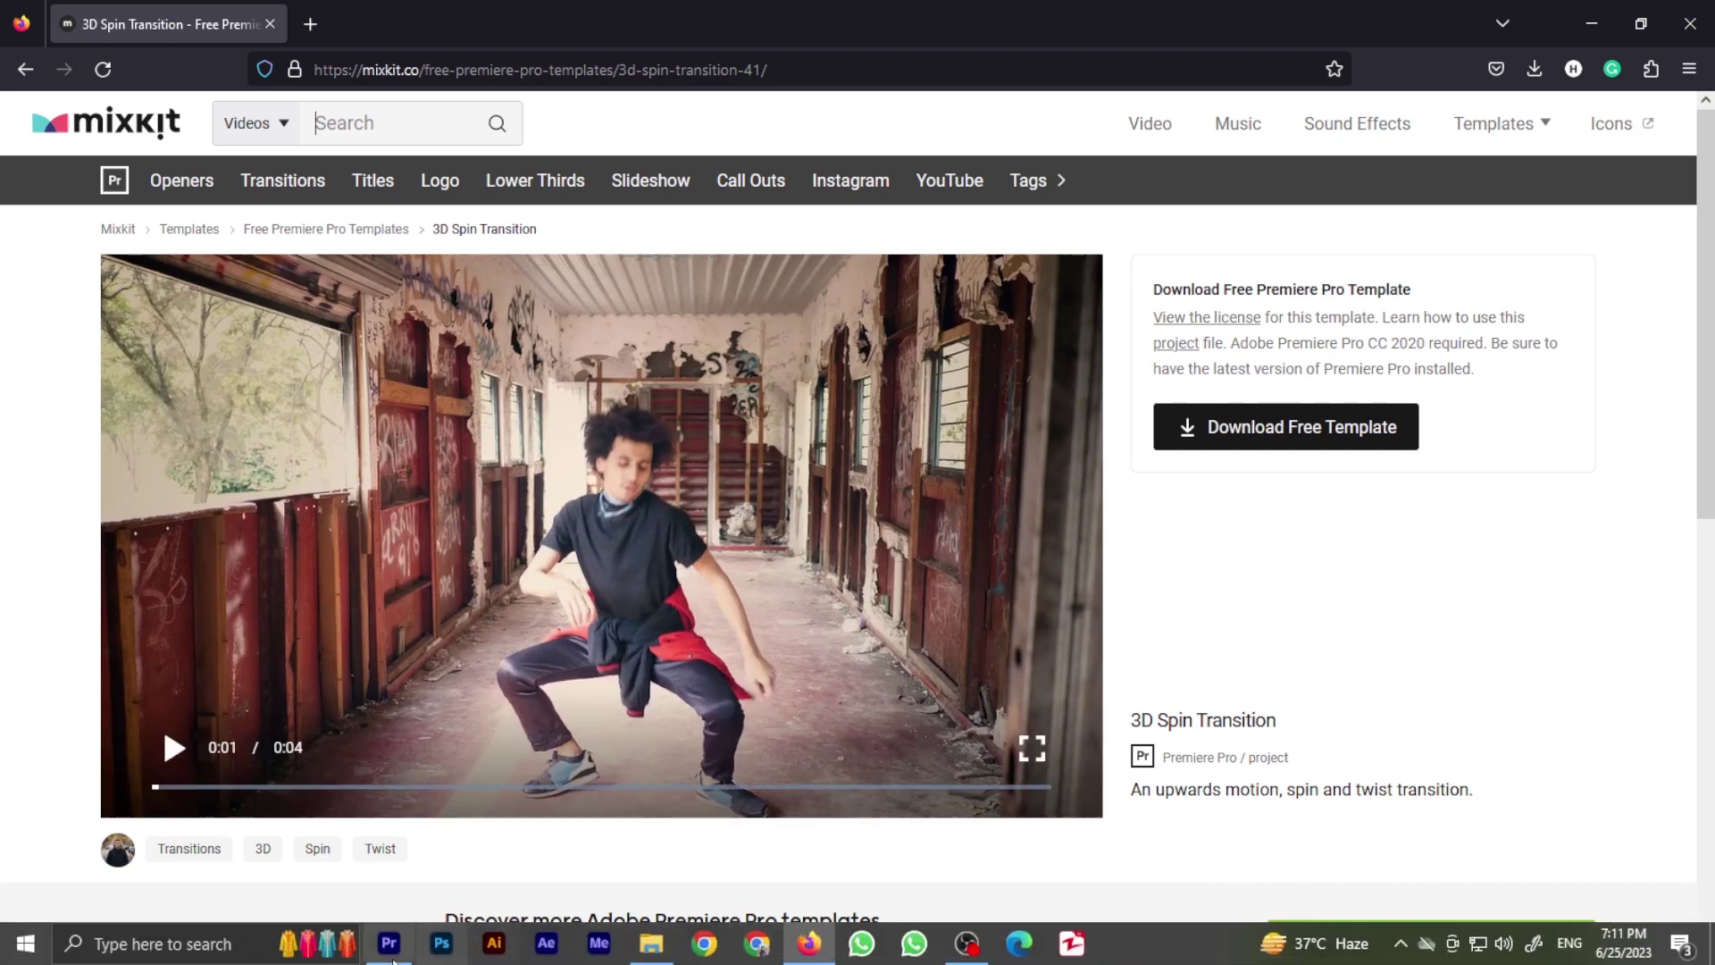
pyautogui.click(393, 960)
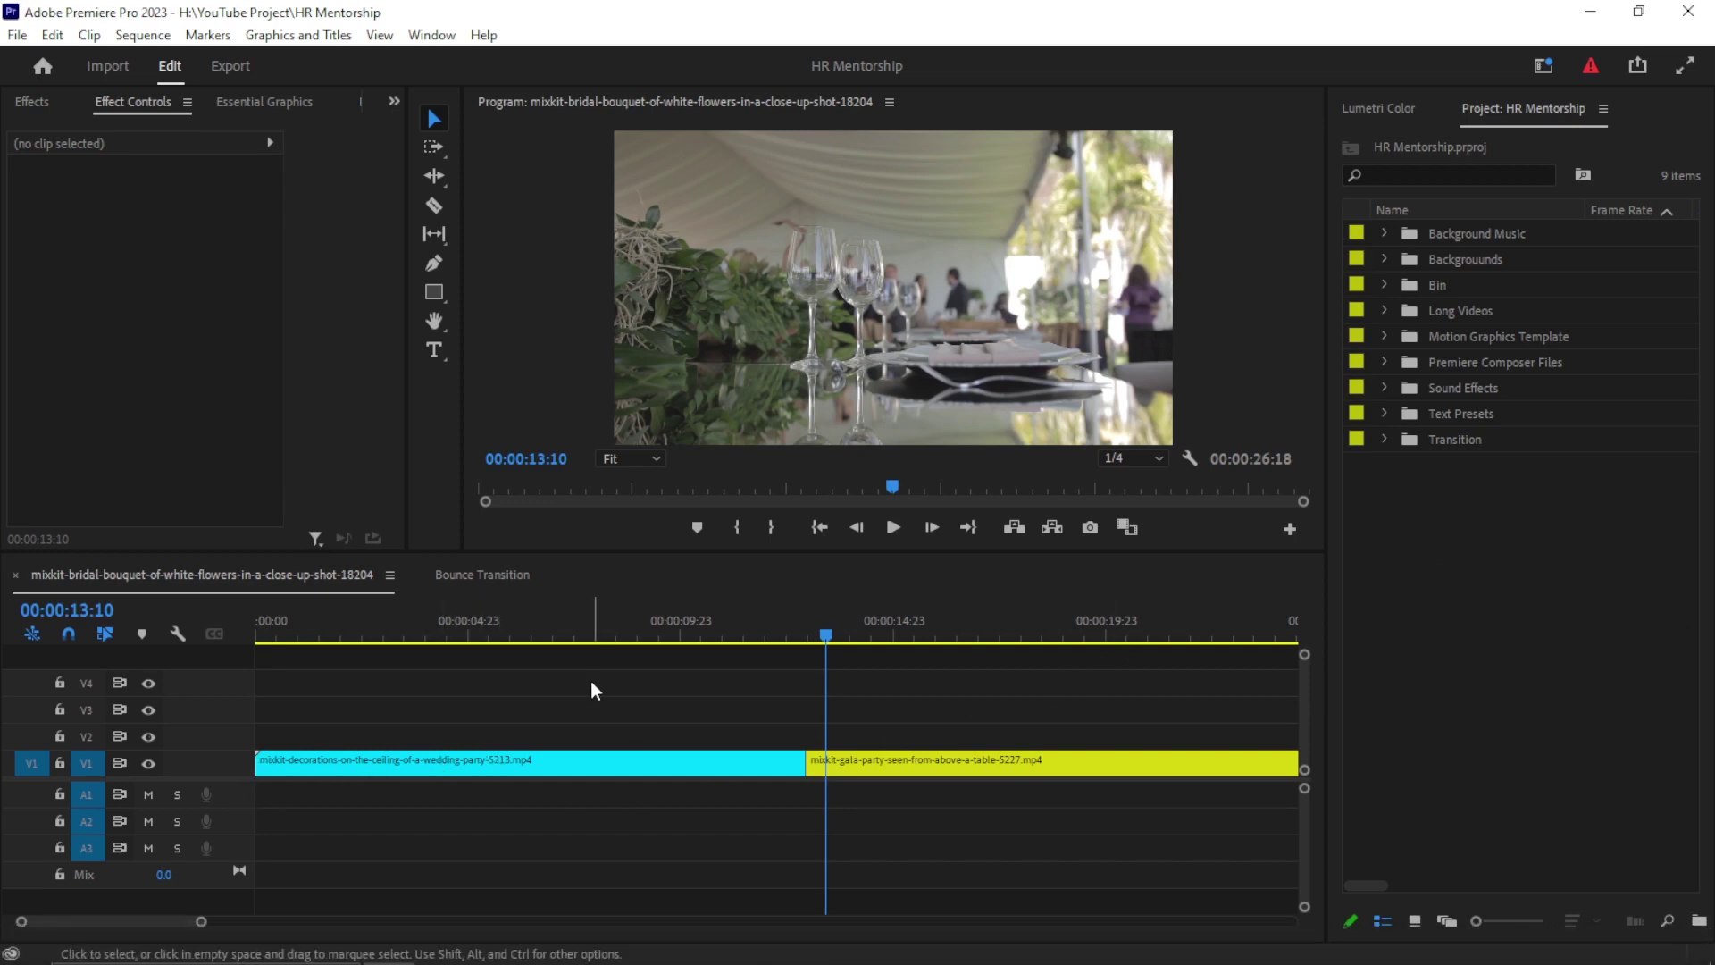
# Open the Multiscreen Transition sequence from the Frames Split folder inside the Transition bin.
pyautogui.click(1385, 438)
pyautogui.click(1407, 490)
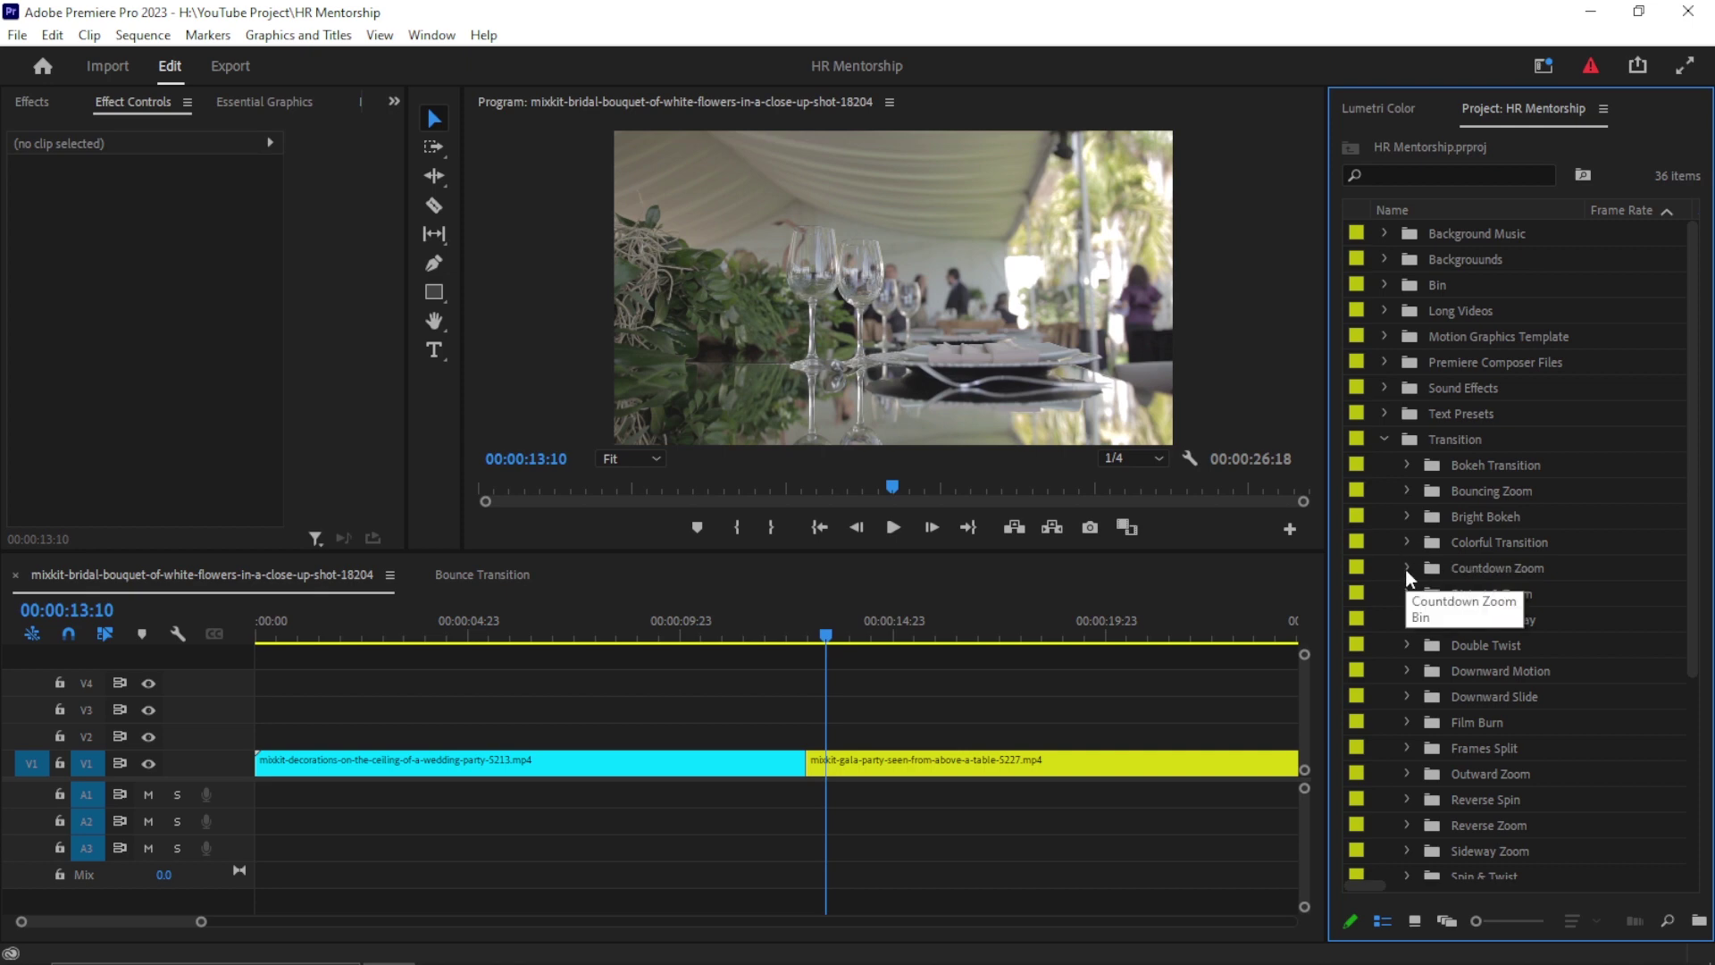
pyautogui.scroll(-1, 1417, 619)
pyautogui.scroll(-1, 1413, 698)
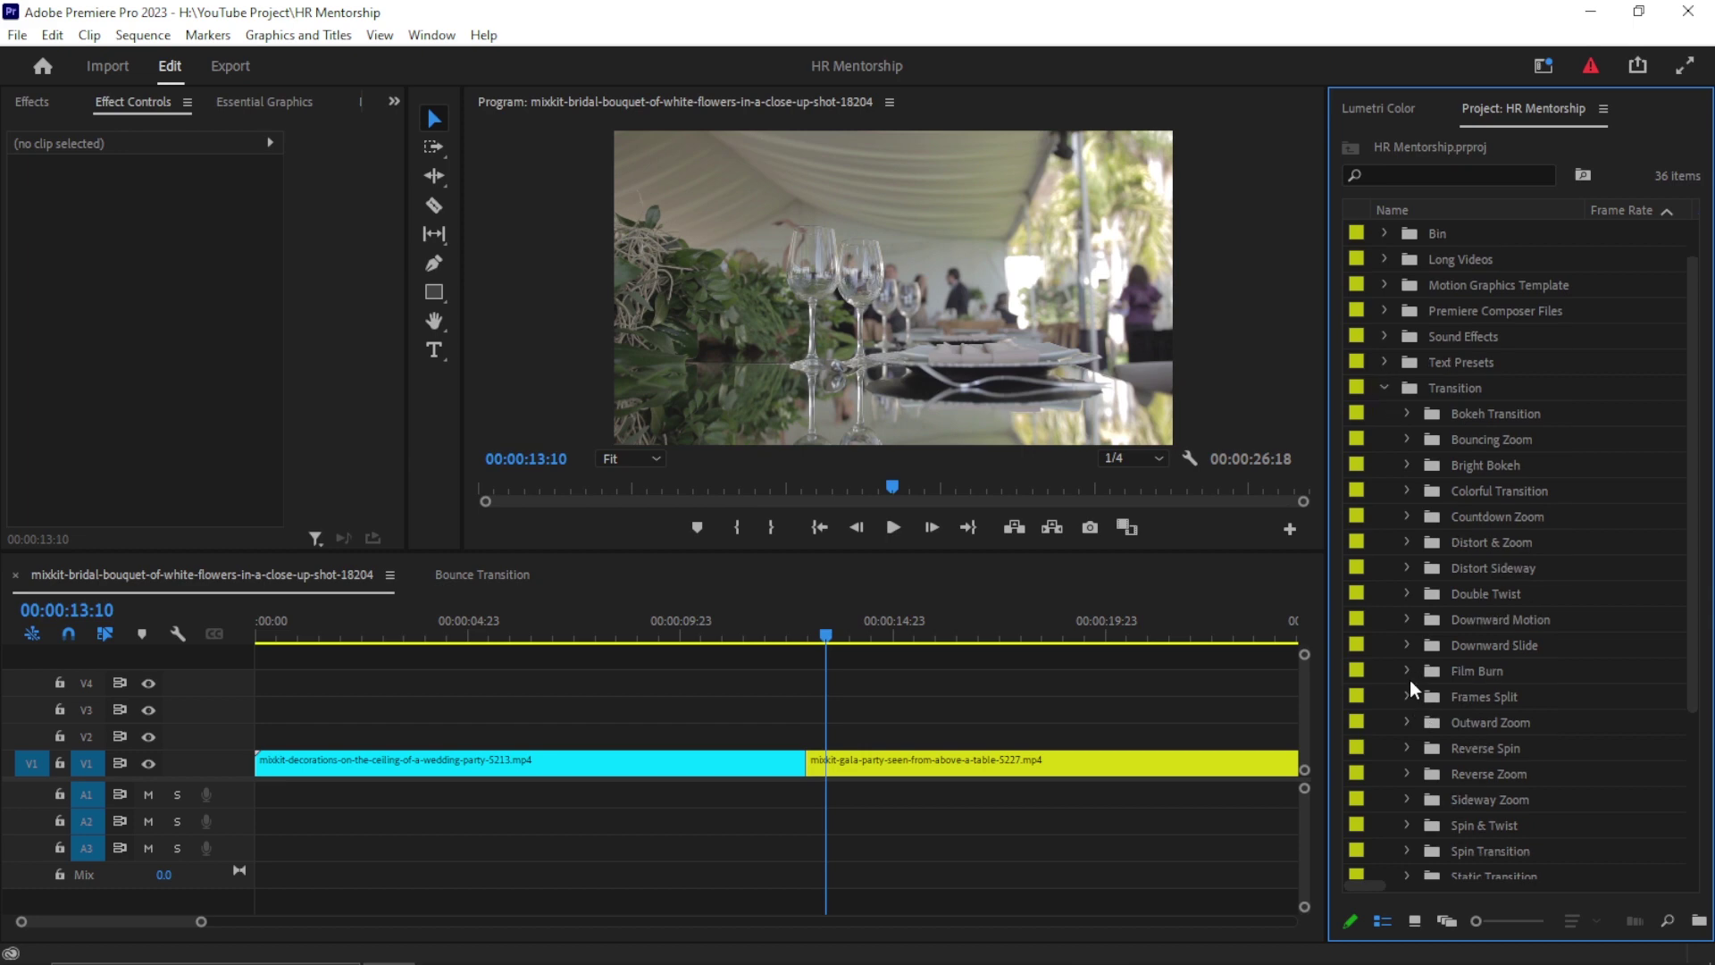
pyautogui.click(1410, 690)
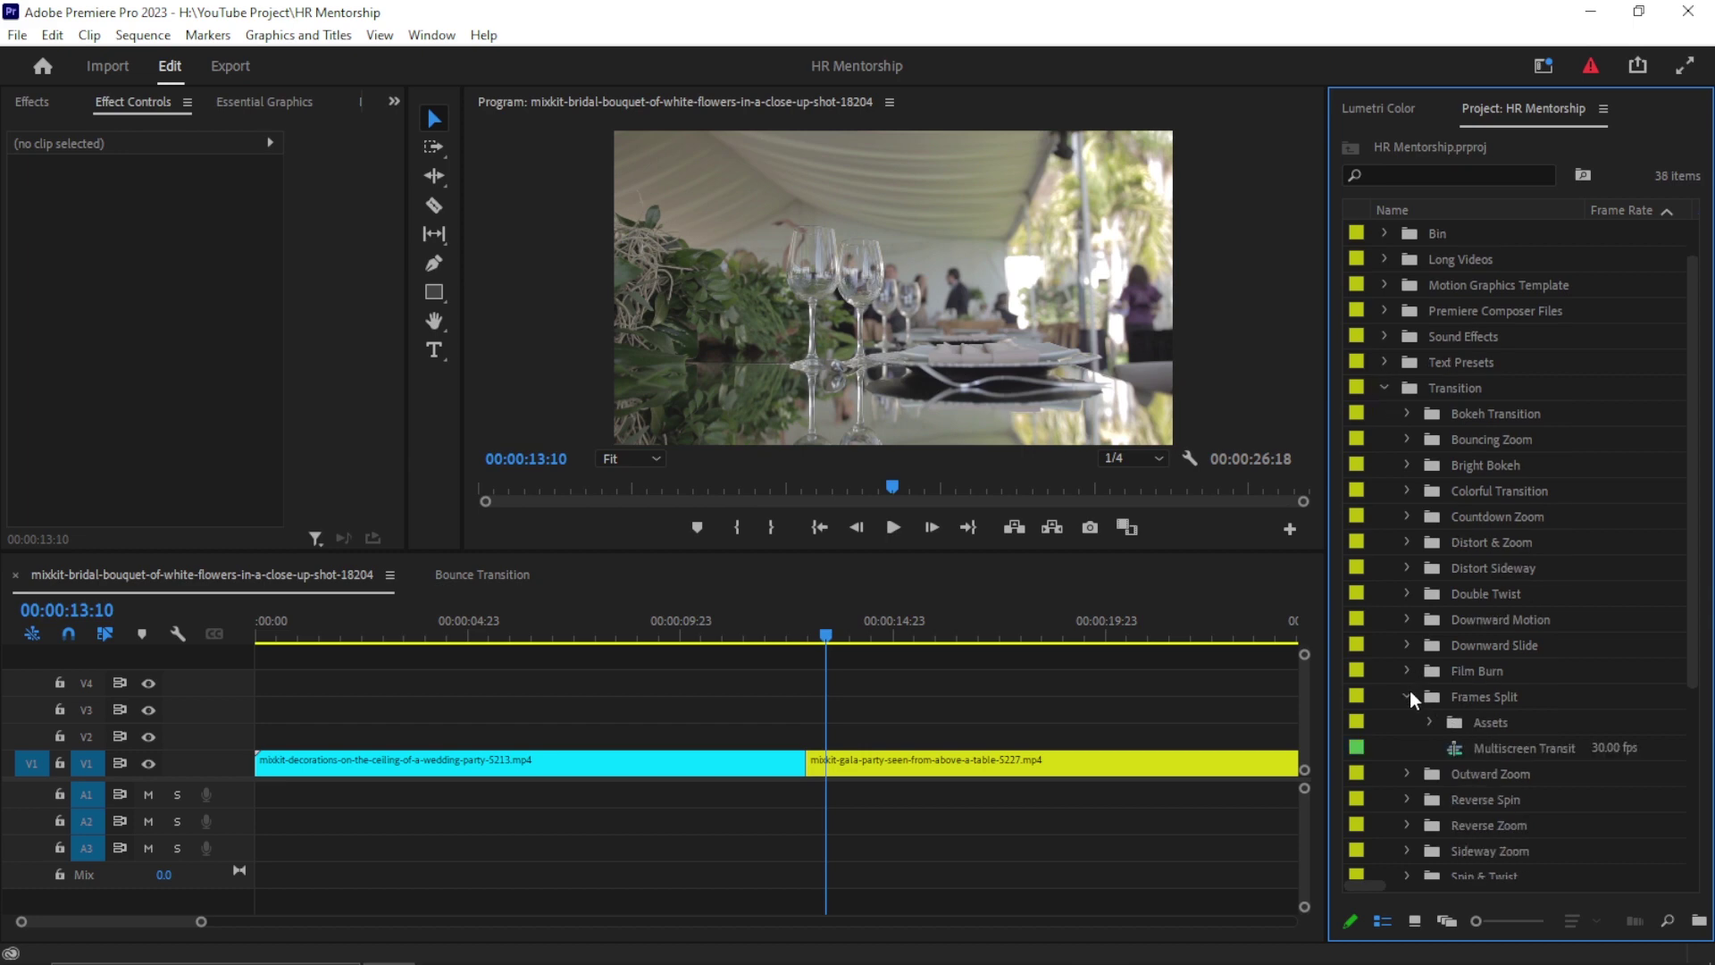
pyautogui.doubleClick(1453, 747)
# Copy the V2 to V4 layers of Multiscreen Transition over the cut between the decorations and gala party clips.
pyautogui.moveTo(329, 666); pyautogui.dragTo(589, 733)
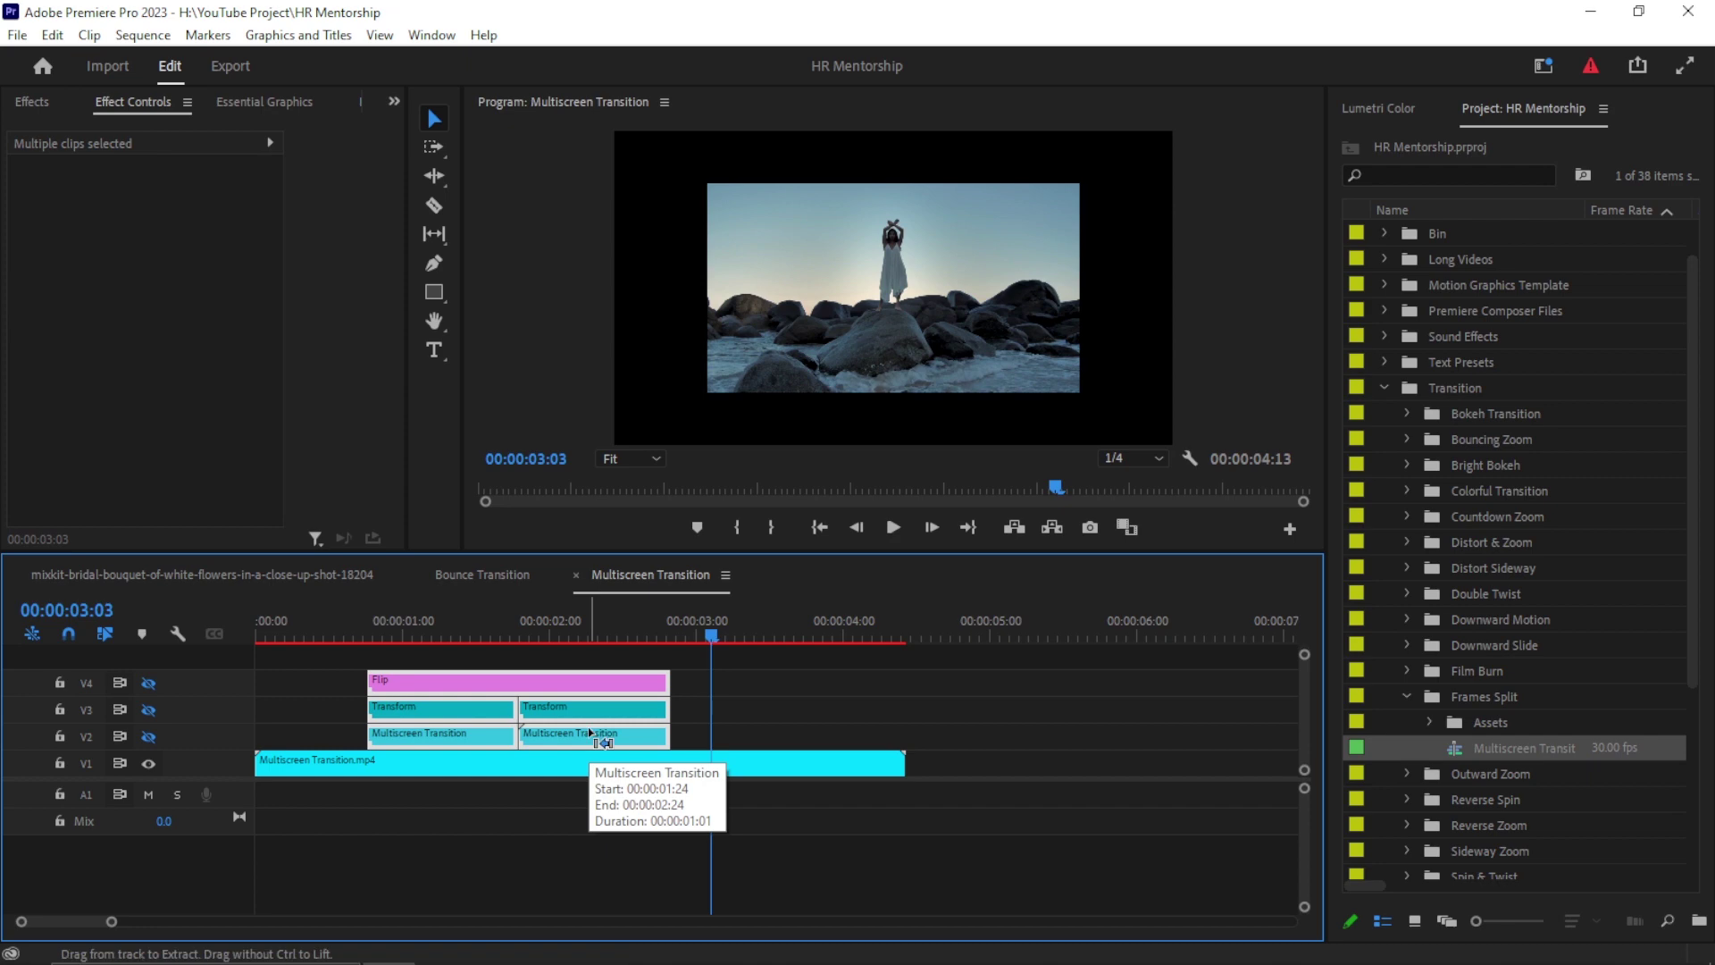
pyautogui.click(277, 574)
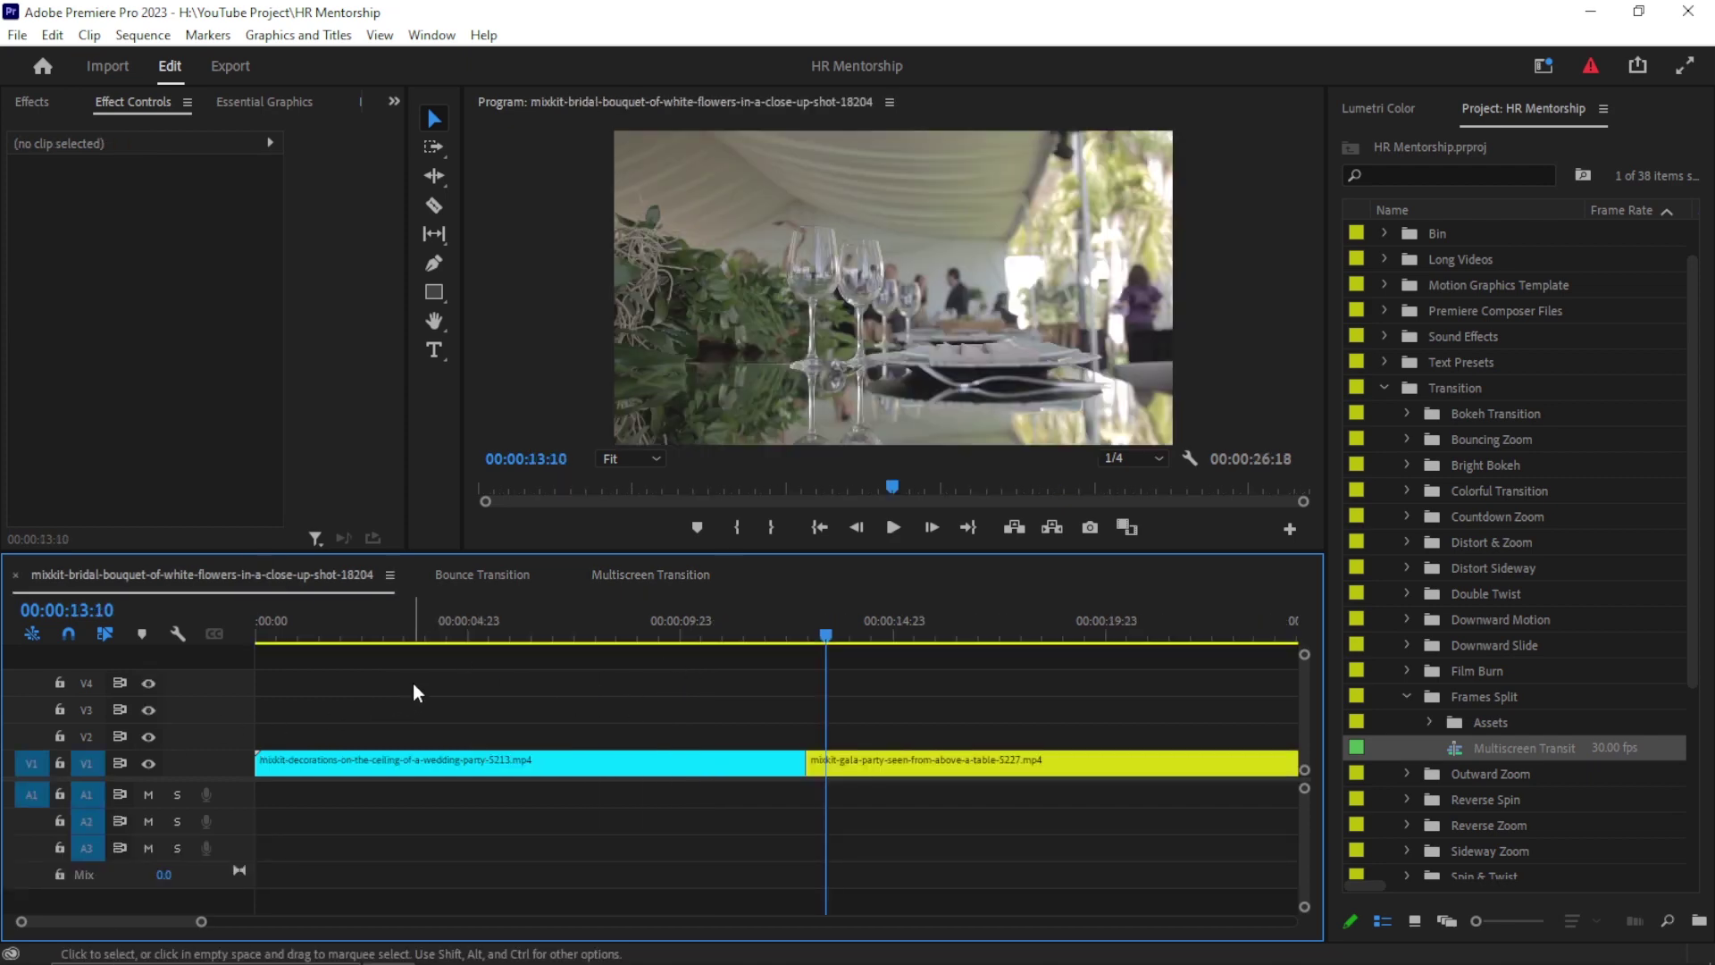
pyautogui.hotkey('ctrl', 'v')
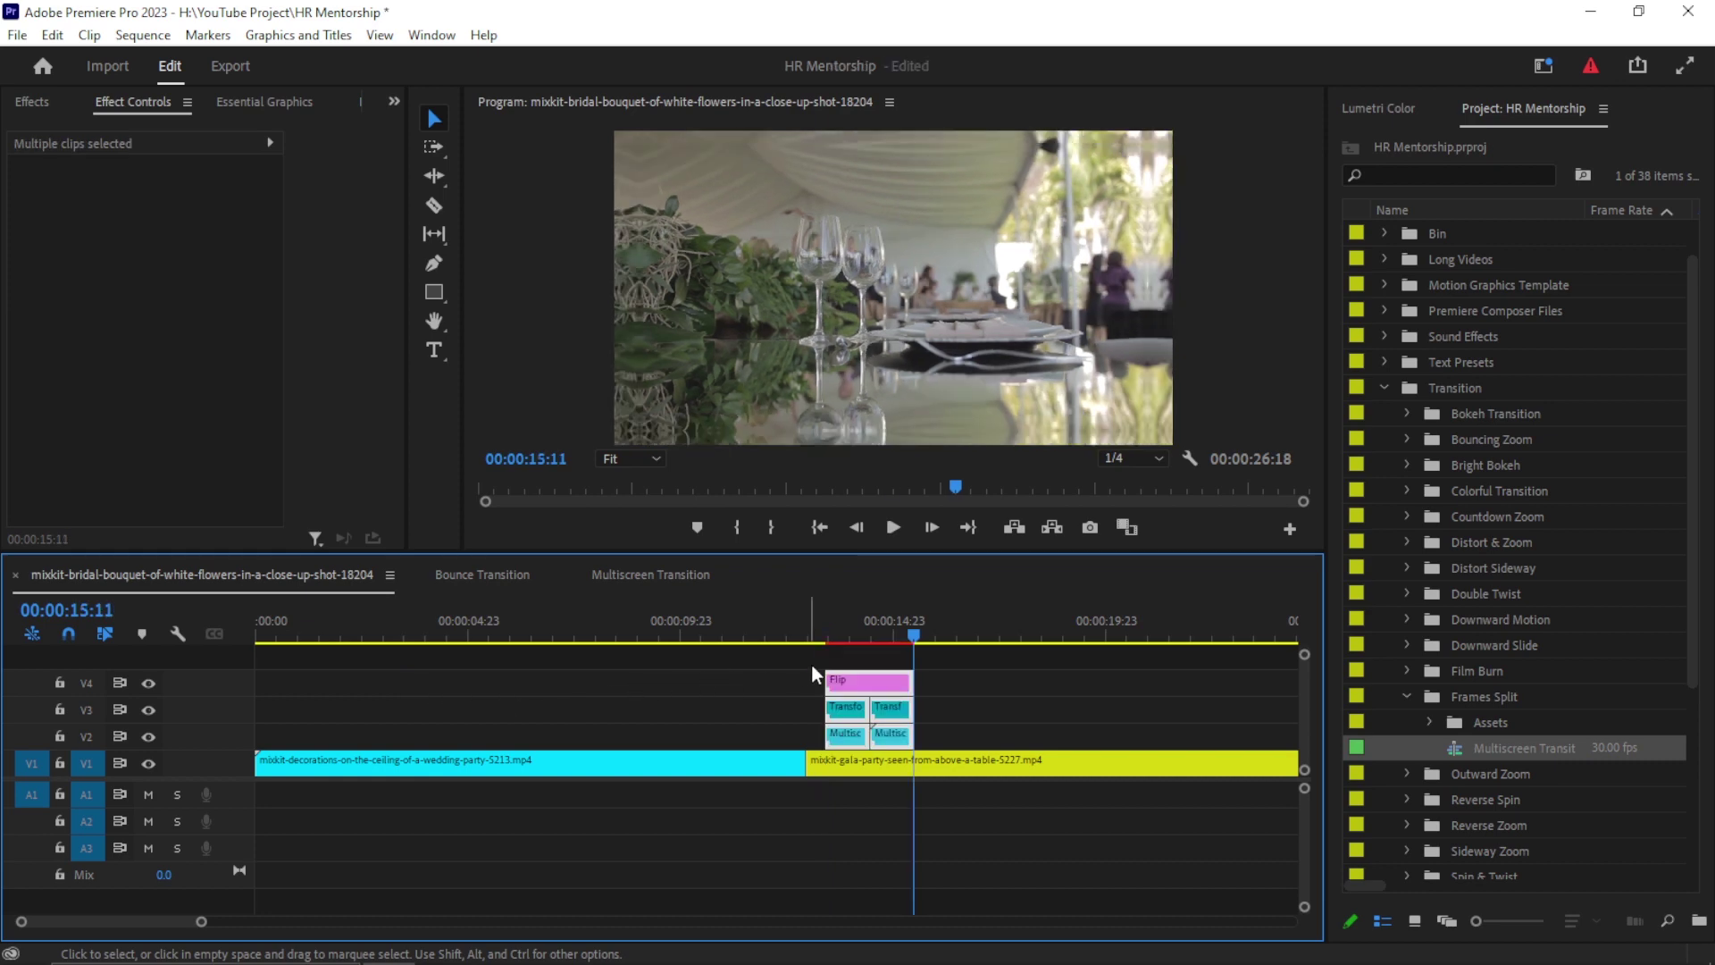
pyautogui.moveTo(855, 692); pyautogui.dragTo(787, 688)
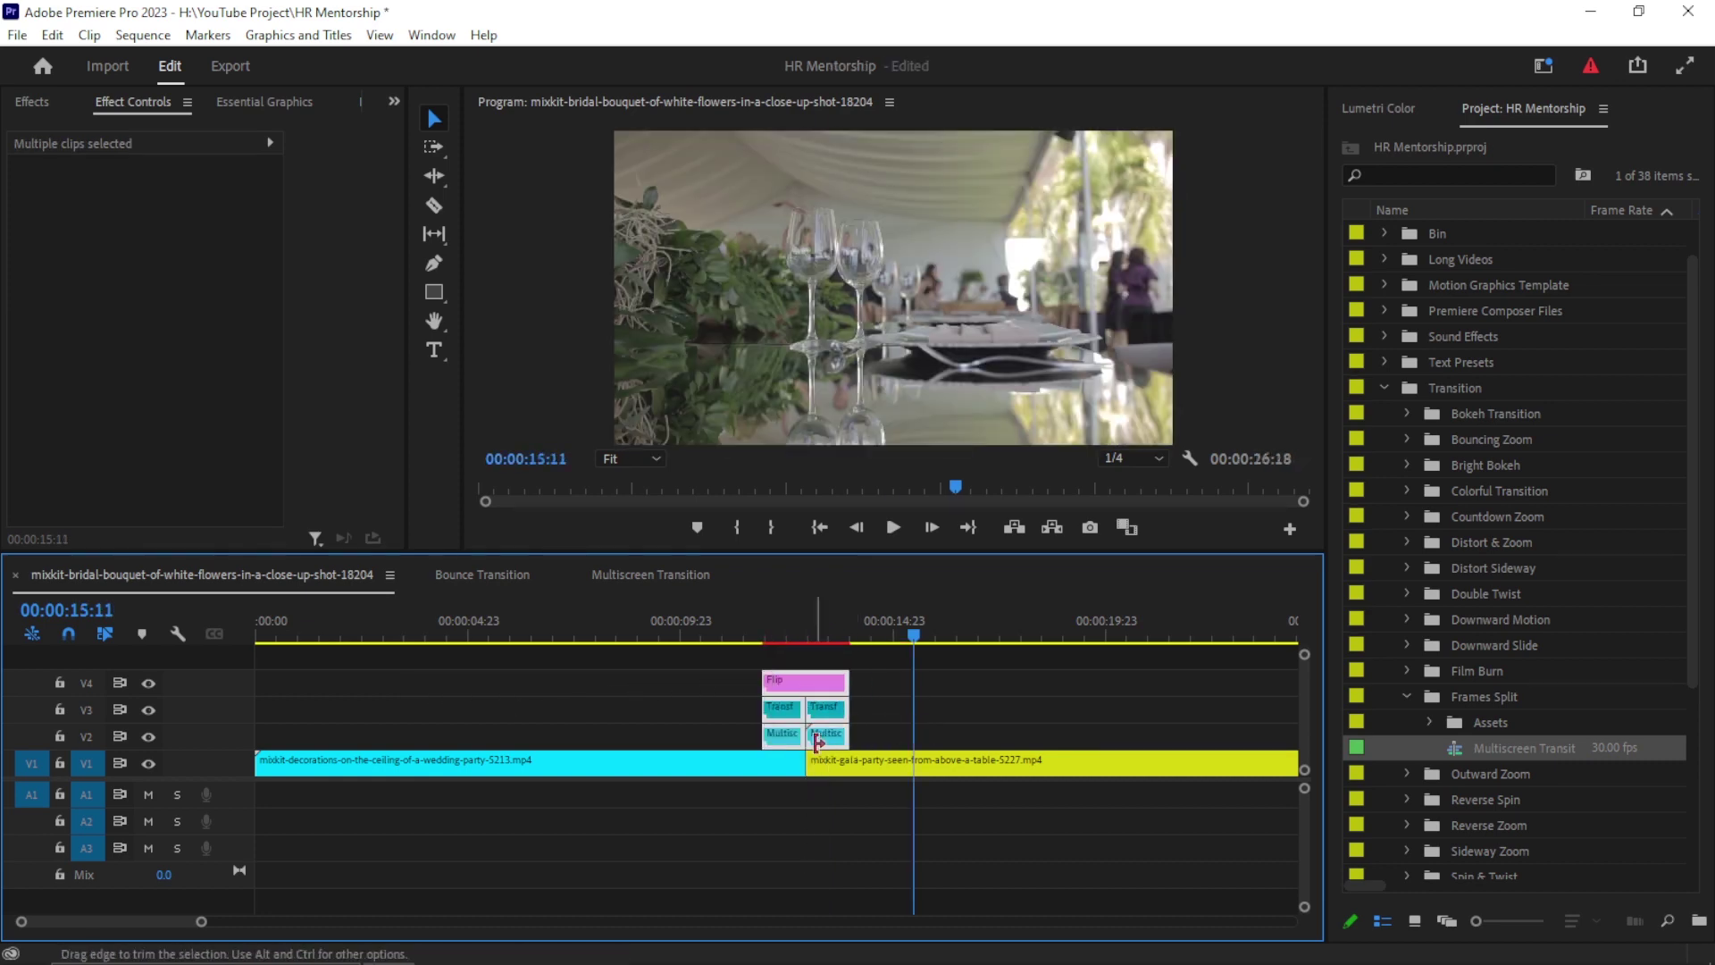
# Play back the multiscreen transition across the cut twice and delete its layers from V2 to V4.
pyautogui.click(743, 637)
pyautogui.press('space')
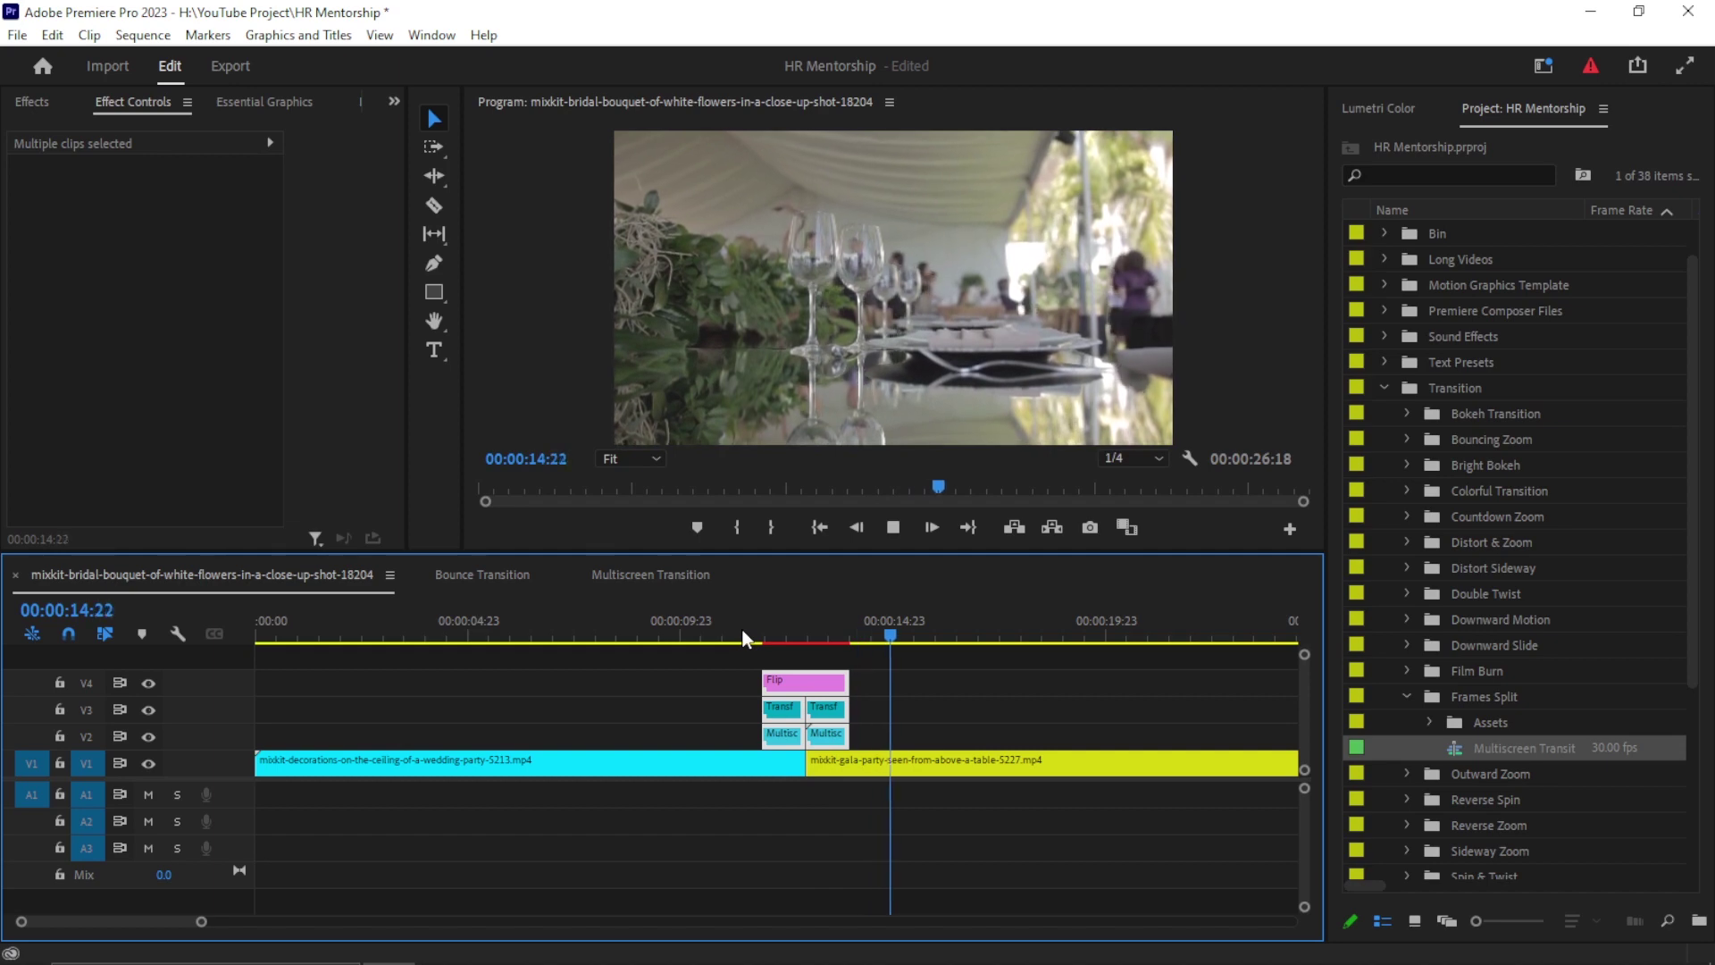
pyautogui.press('space')
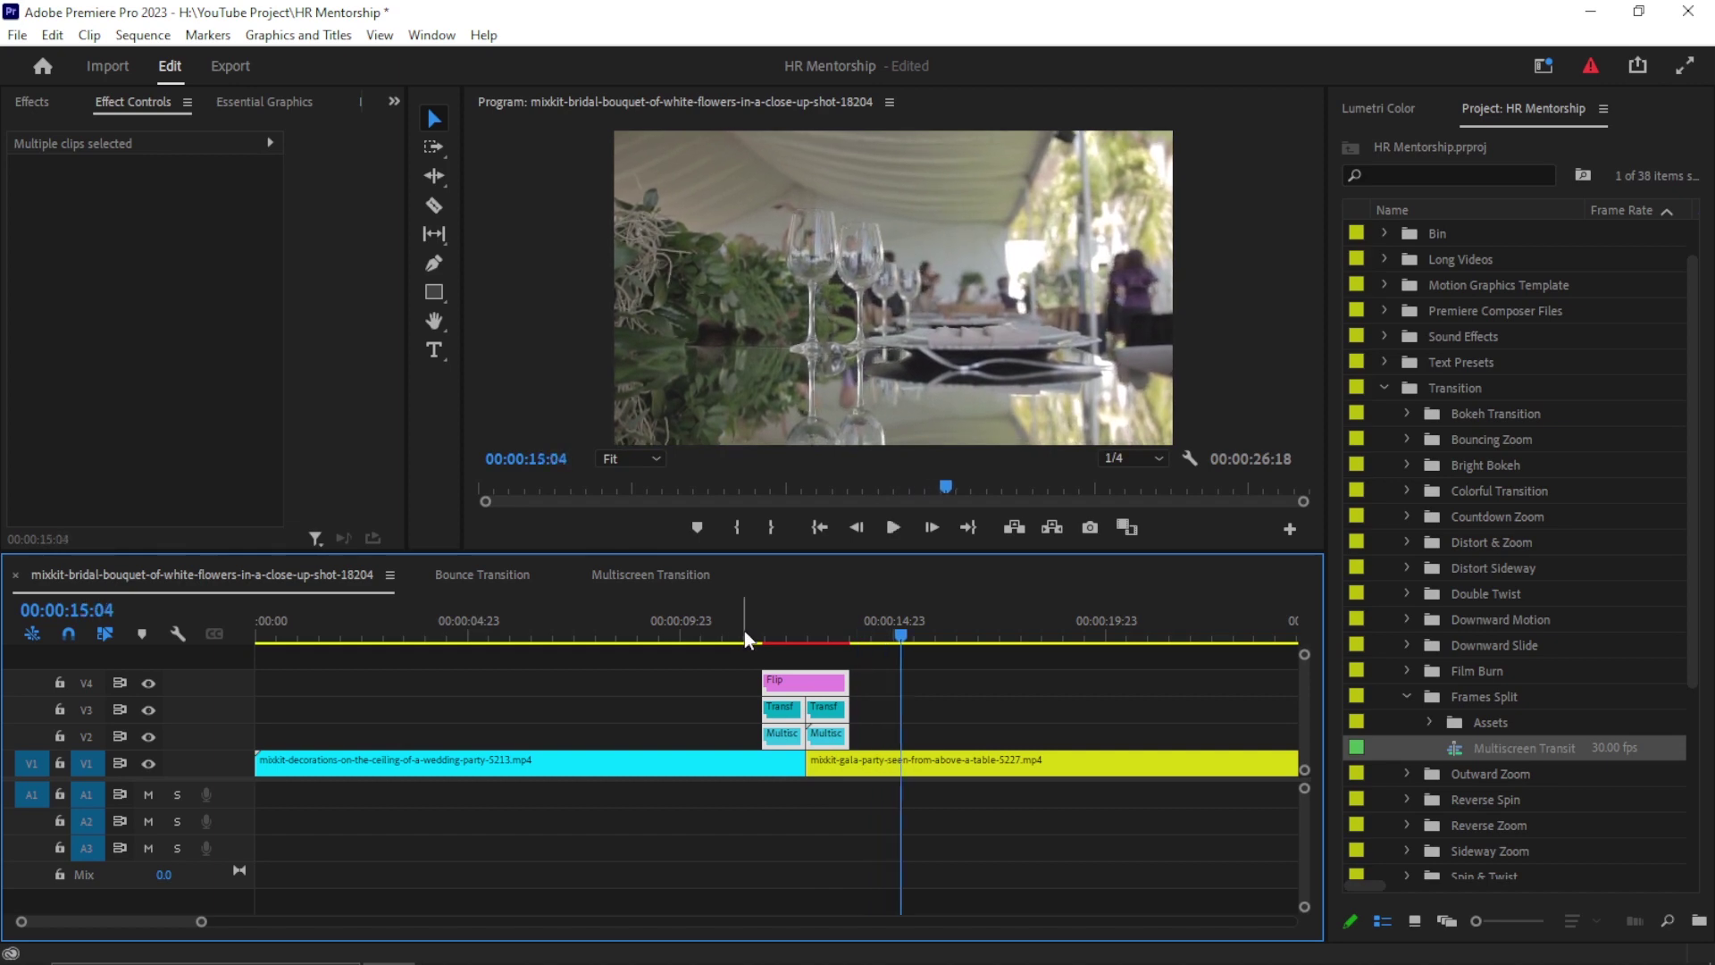
pyautogui.click(744, 631)
pyautogui.press('space')
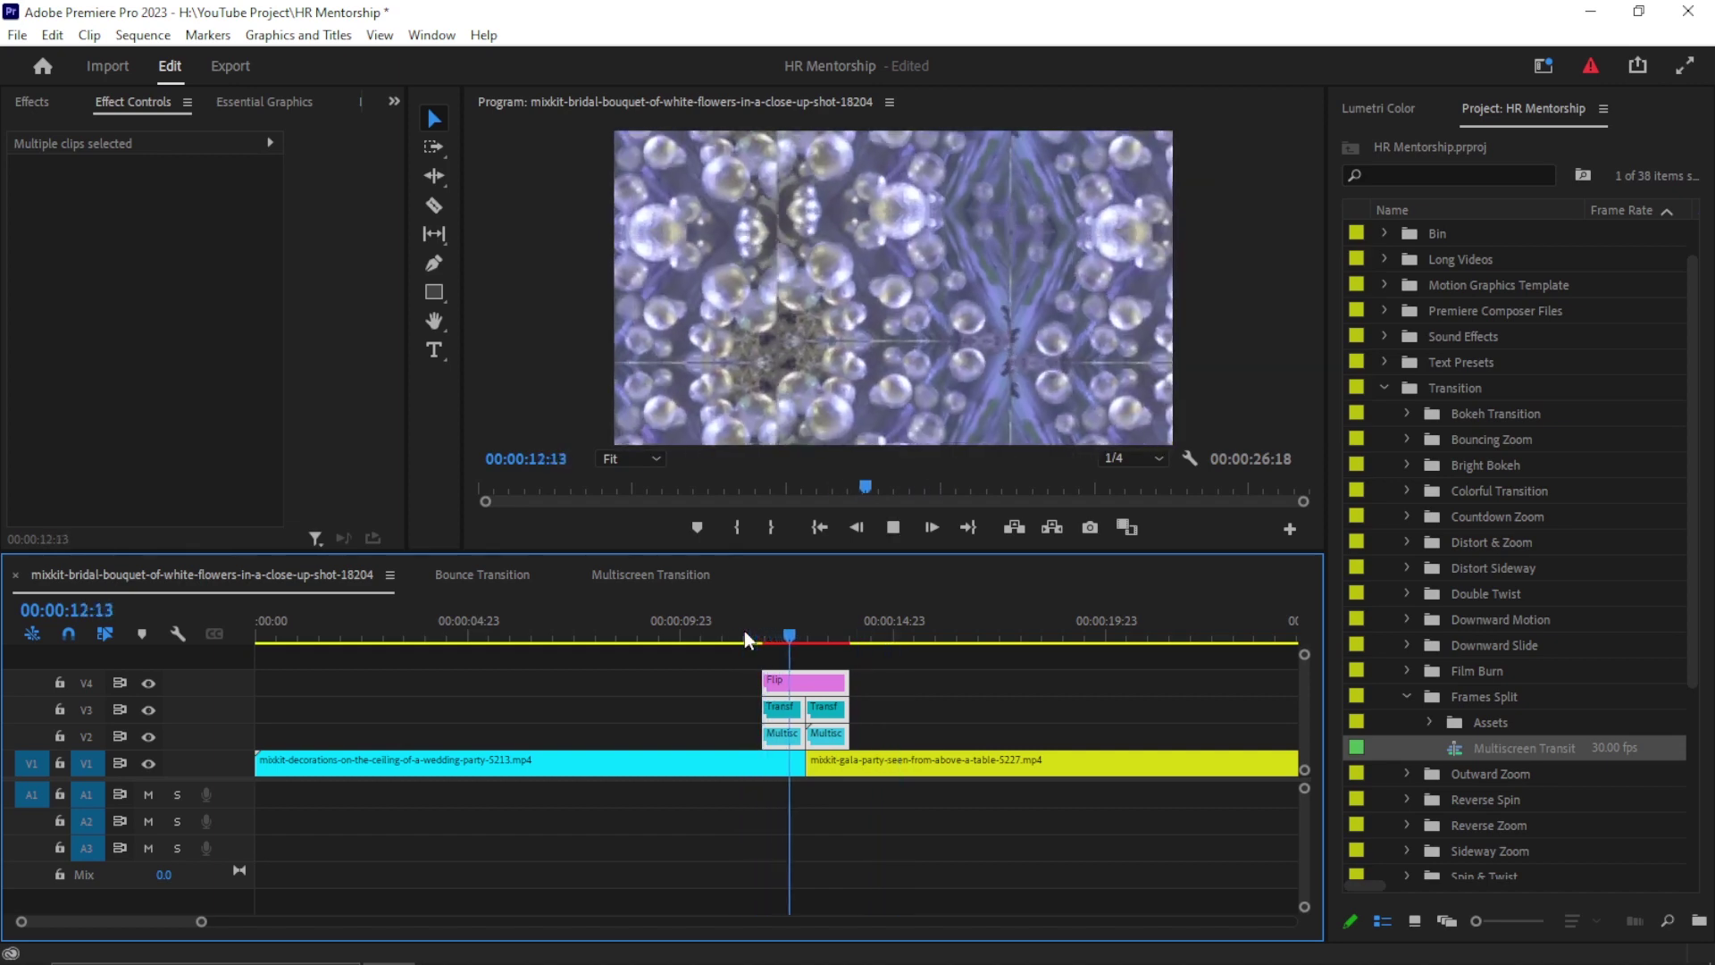
pyautogui.press('space')
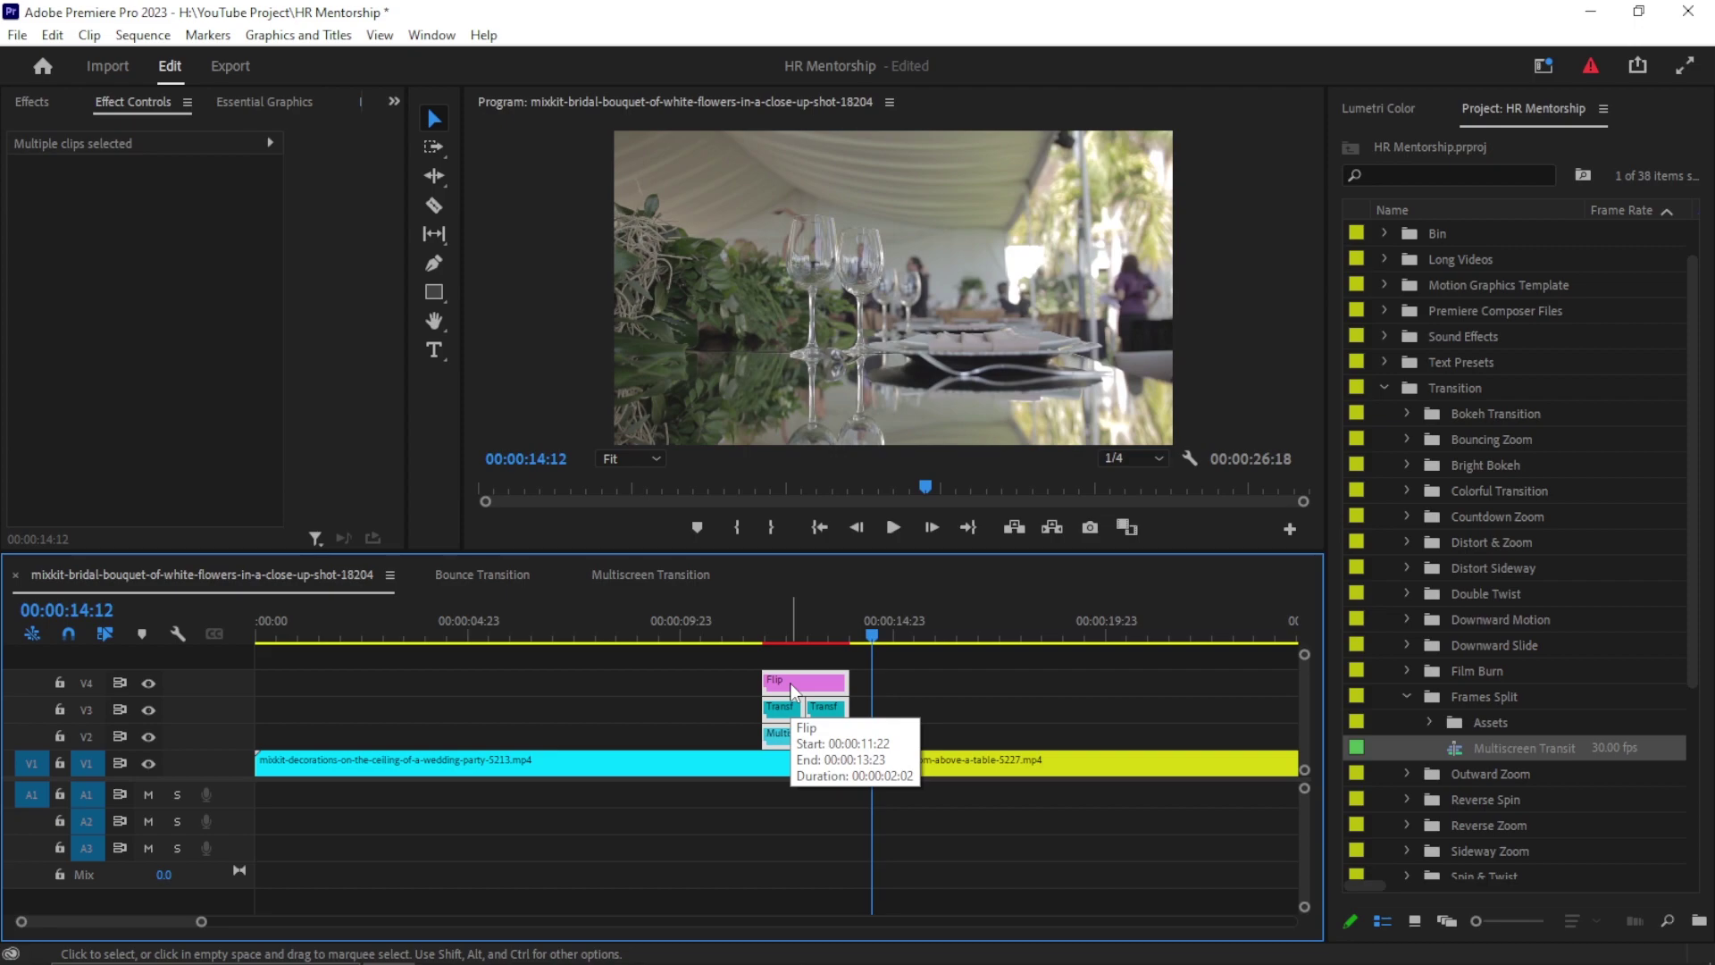
pyautogui.press('Delete')
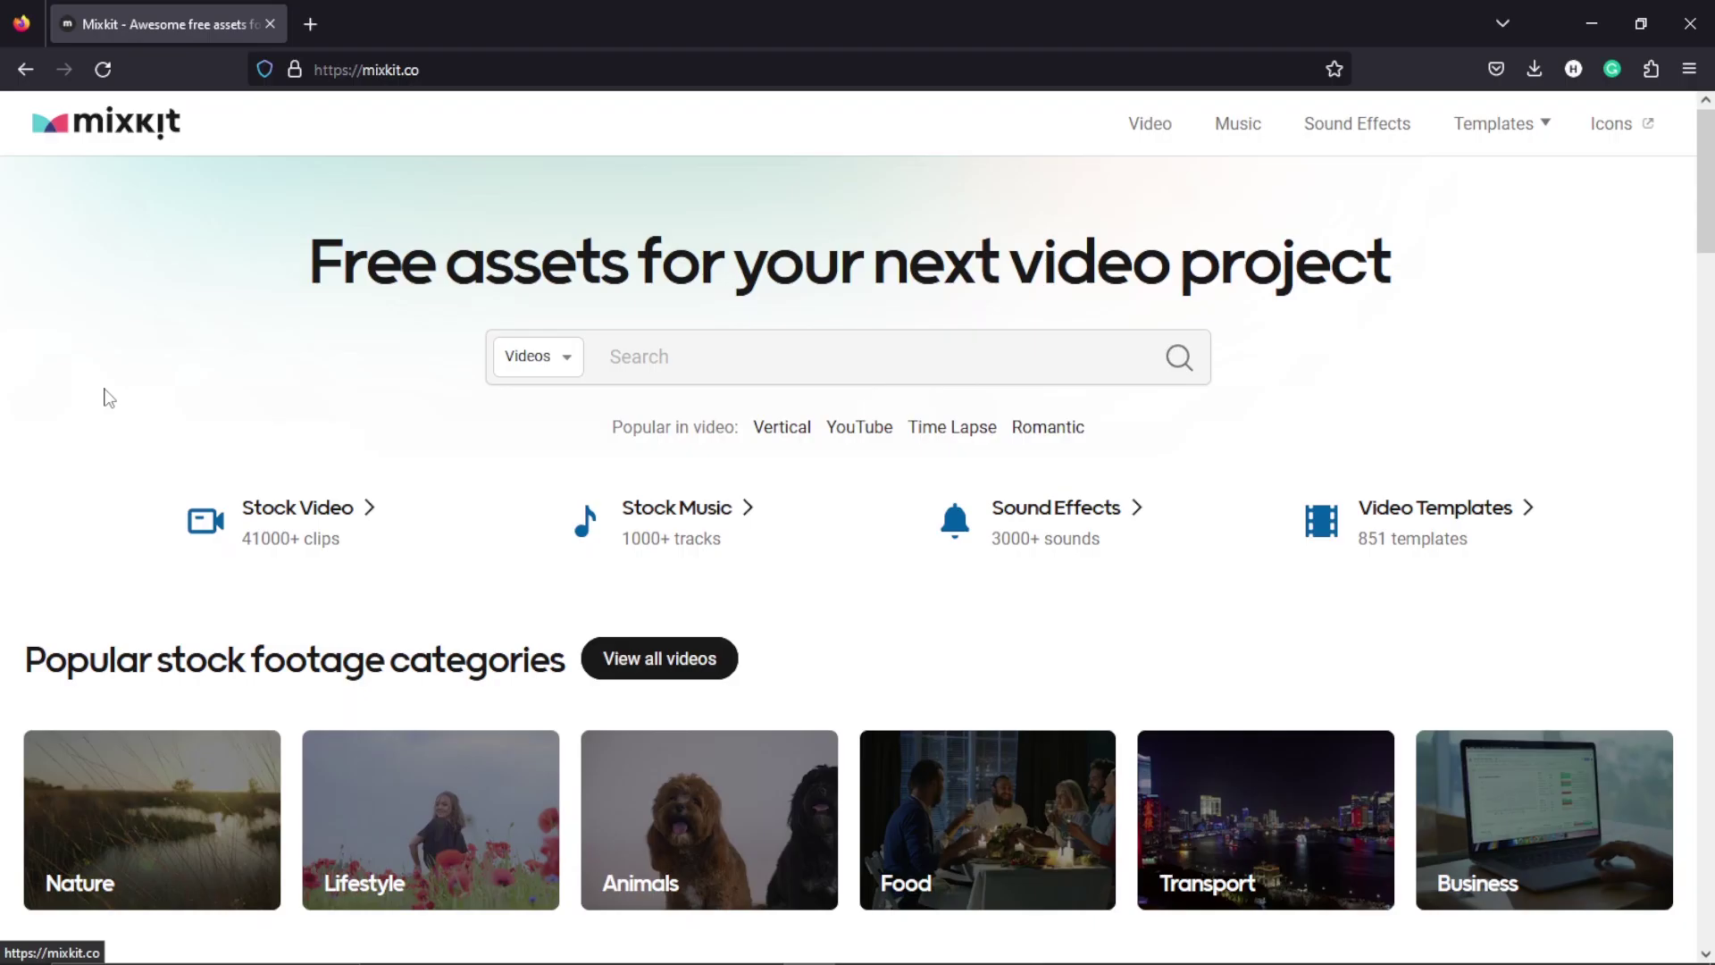